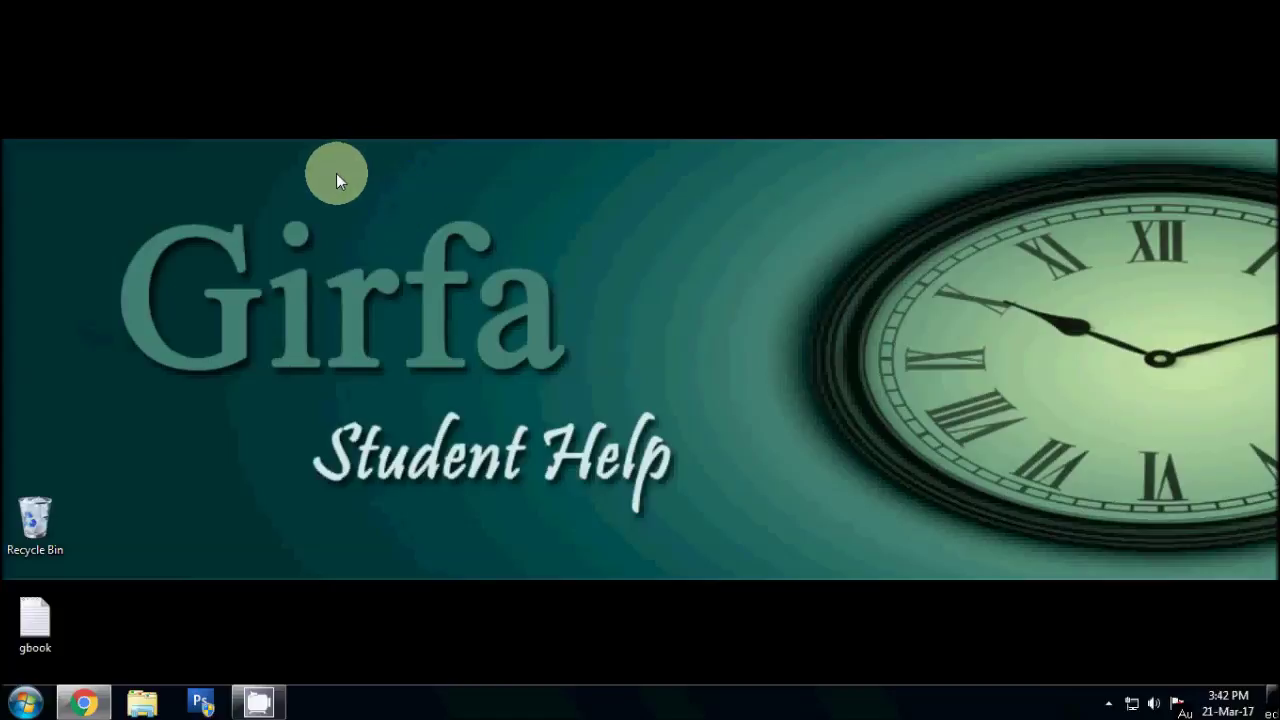
Step: Launch Microsoft Office Word 2007 from the Windows 7 Start menu's program list
click(25, 702)
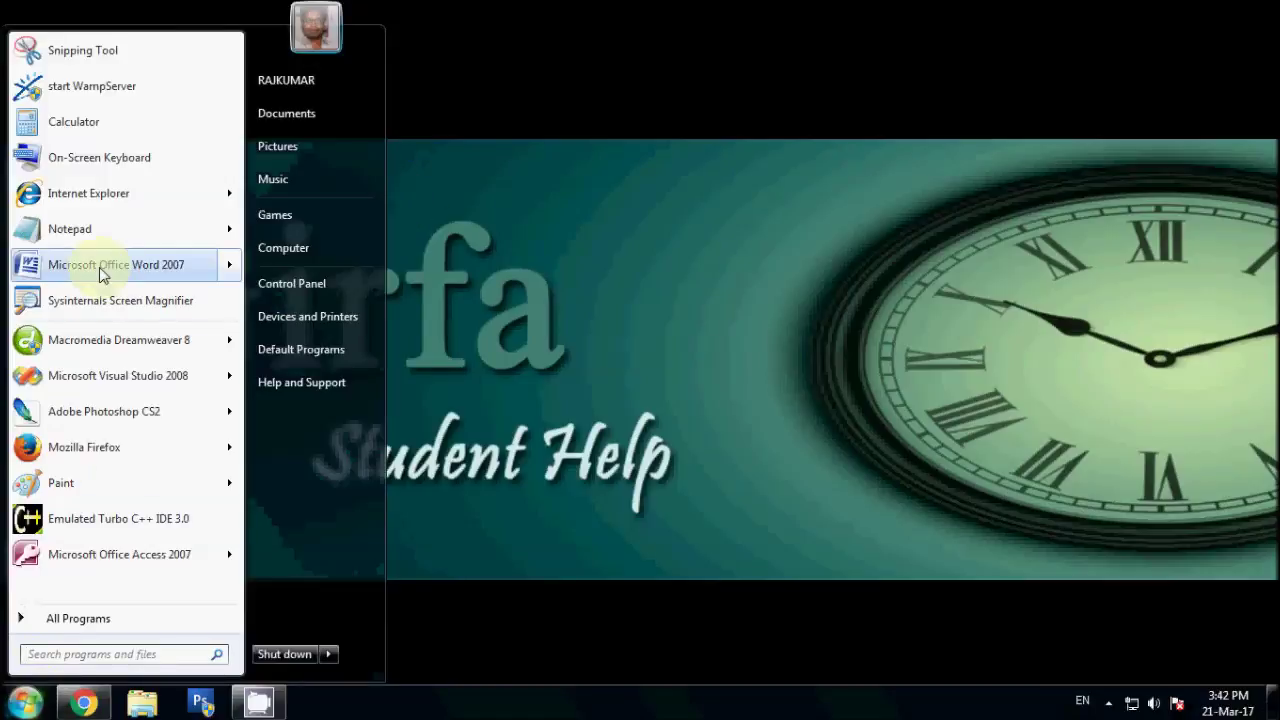
mouse_move(102, 273)
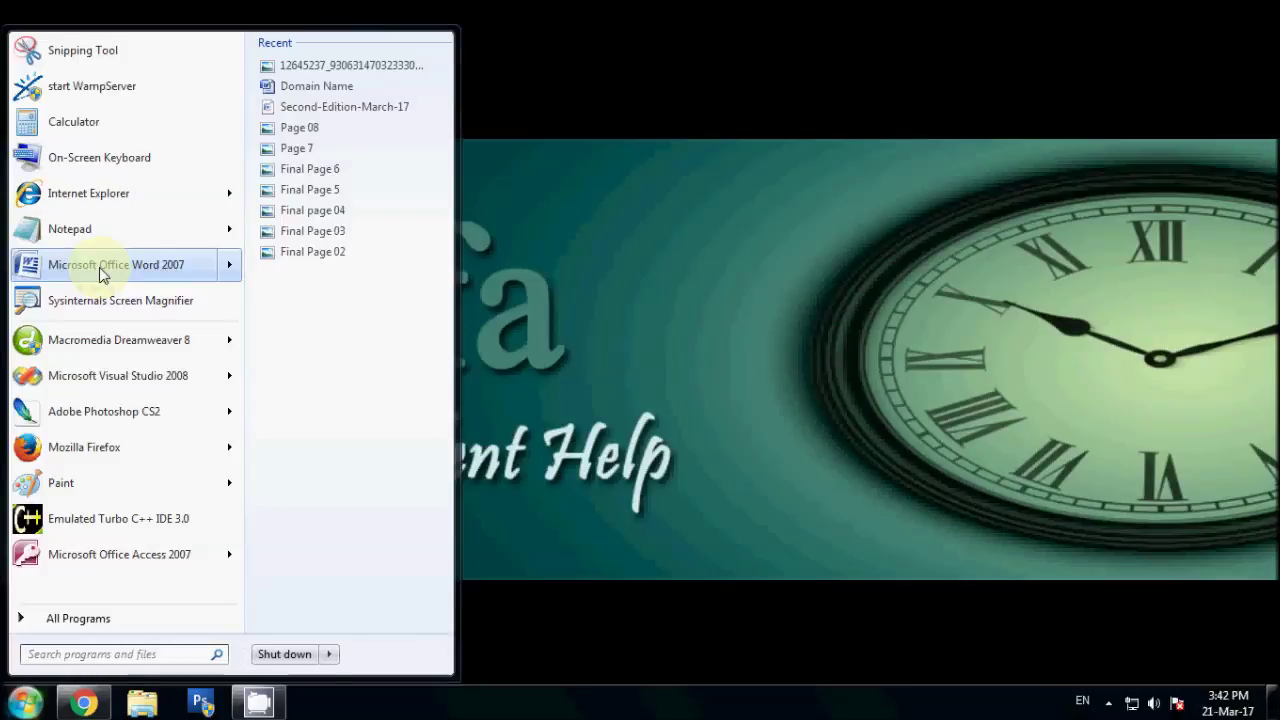
click(167, 269)
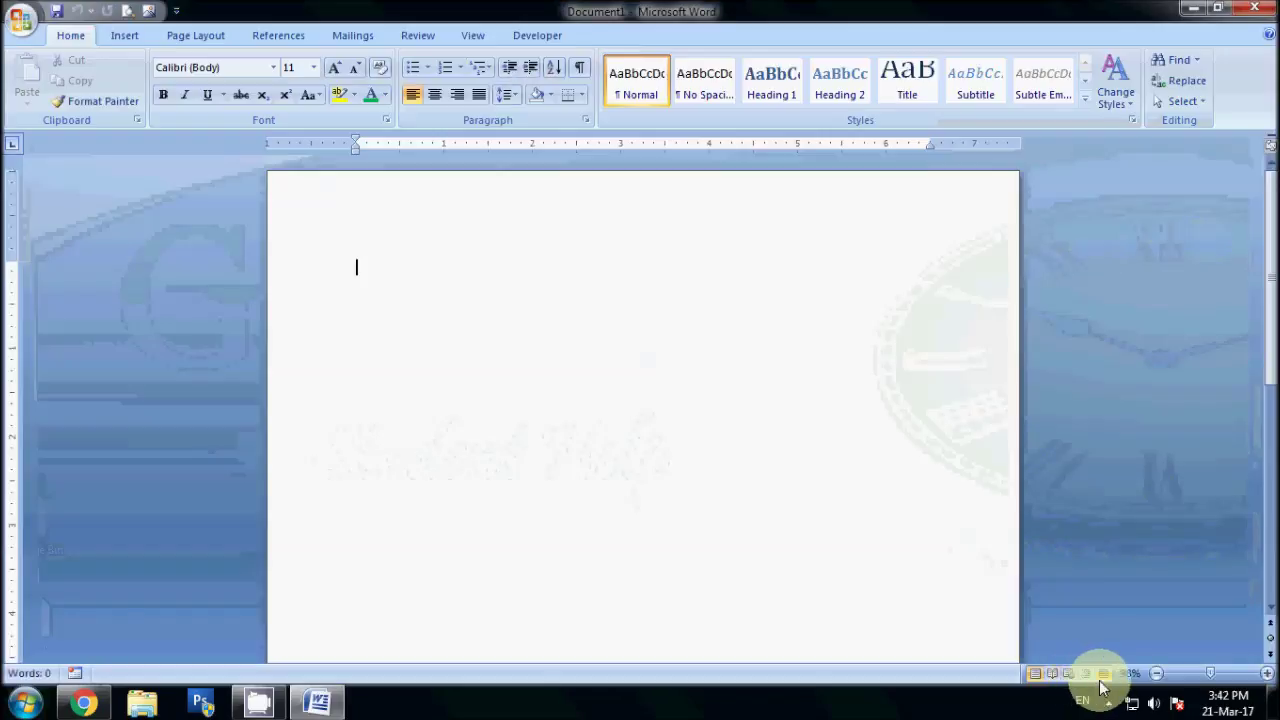
click(1108, 703)
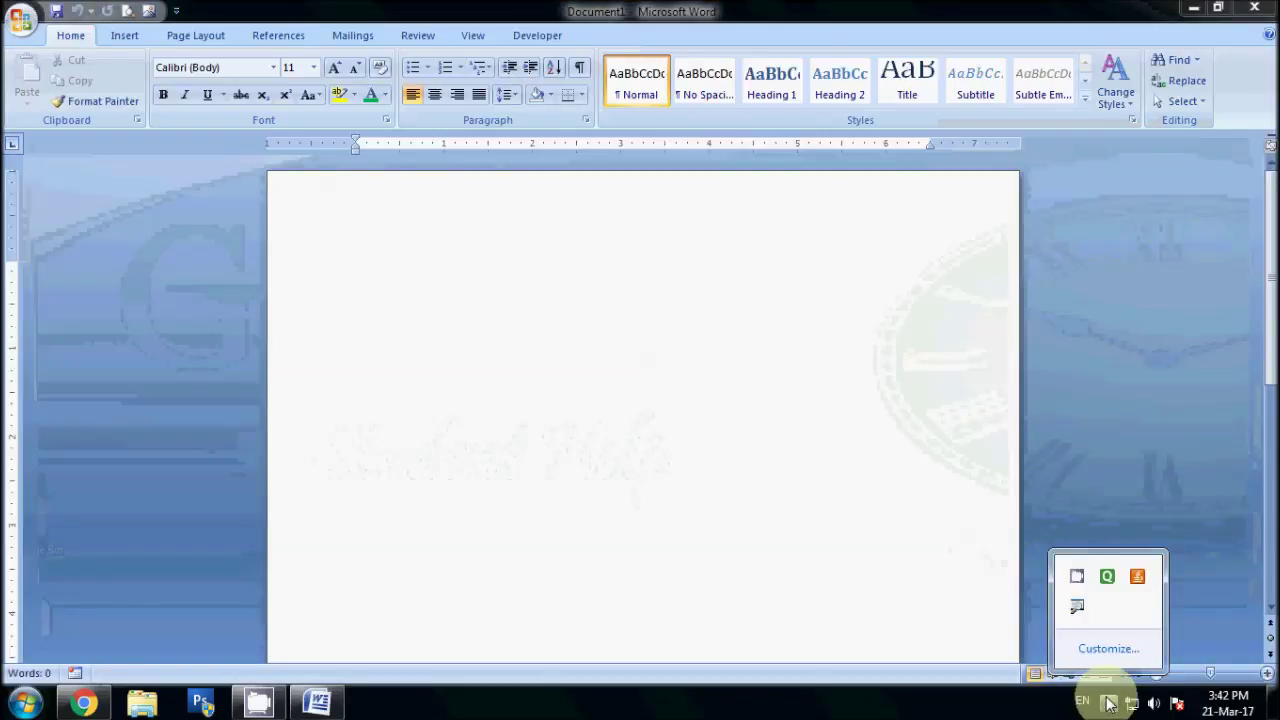
Step: Set the blank page's orientation to Landscape
click(857, 466)
click(212, 37)
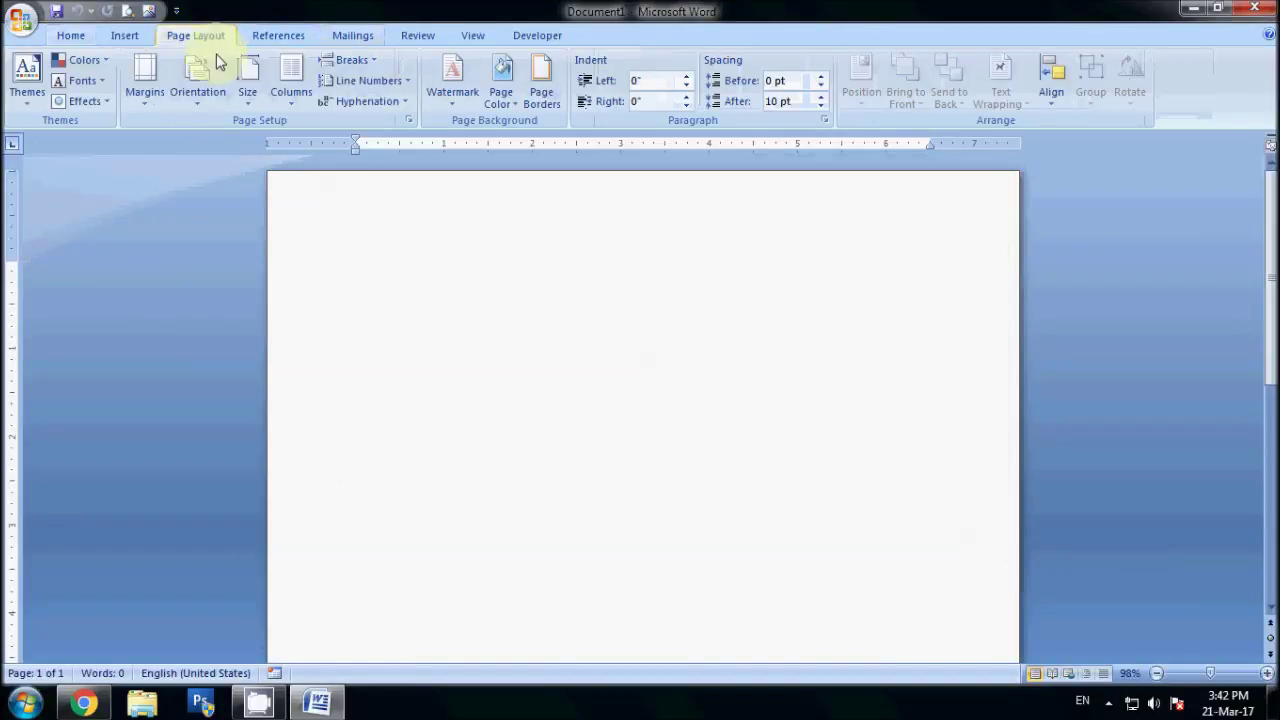
click(197, 80)
click(225, 177)
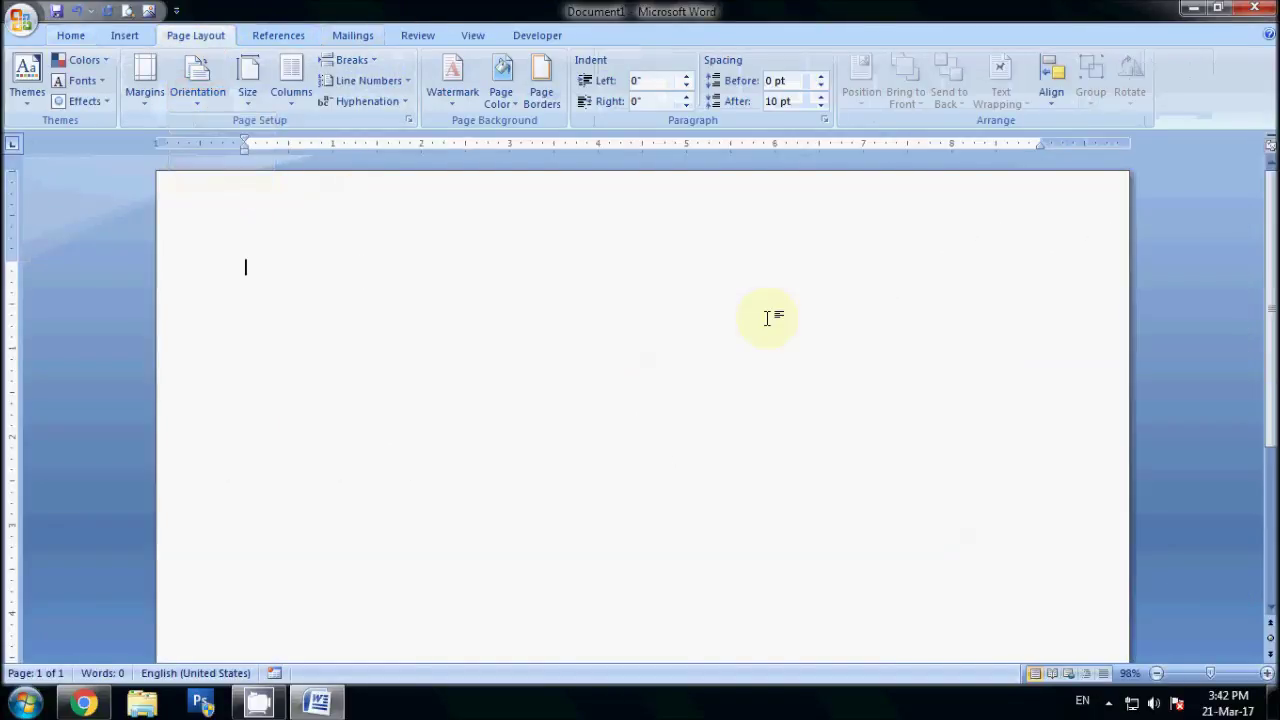
Step: Bring up the Table dropdown on the Insert ribbon
ctrl+scroll(789, 371, up, 1)
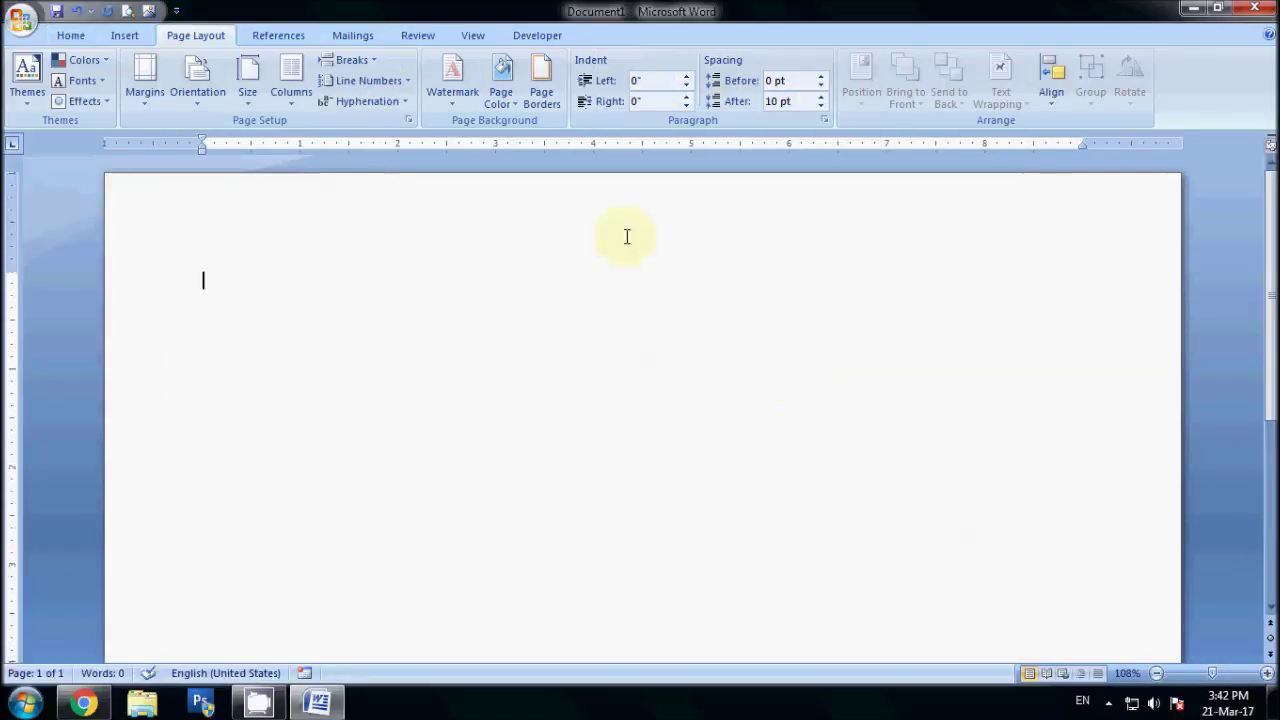
click(125, 37)
click(152, 103)
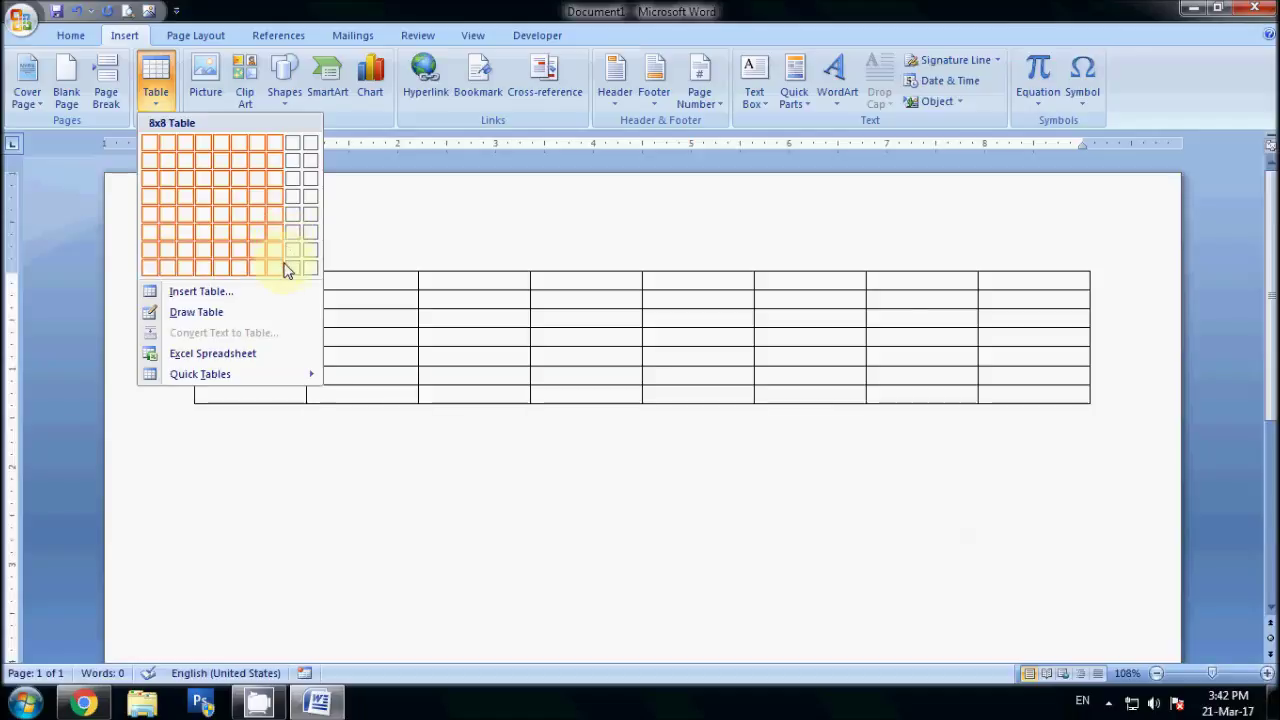
Step: Insert a 4-column, 3-row table from the Table grid, then reopen the Table dropdown
click(207, 190)
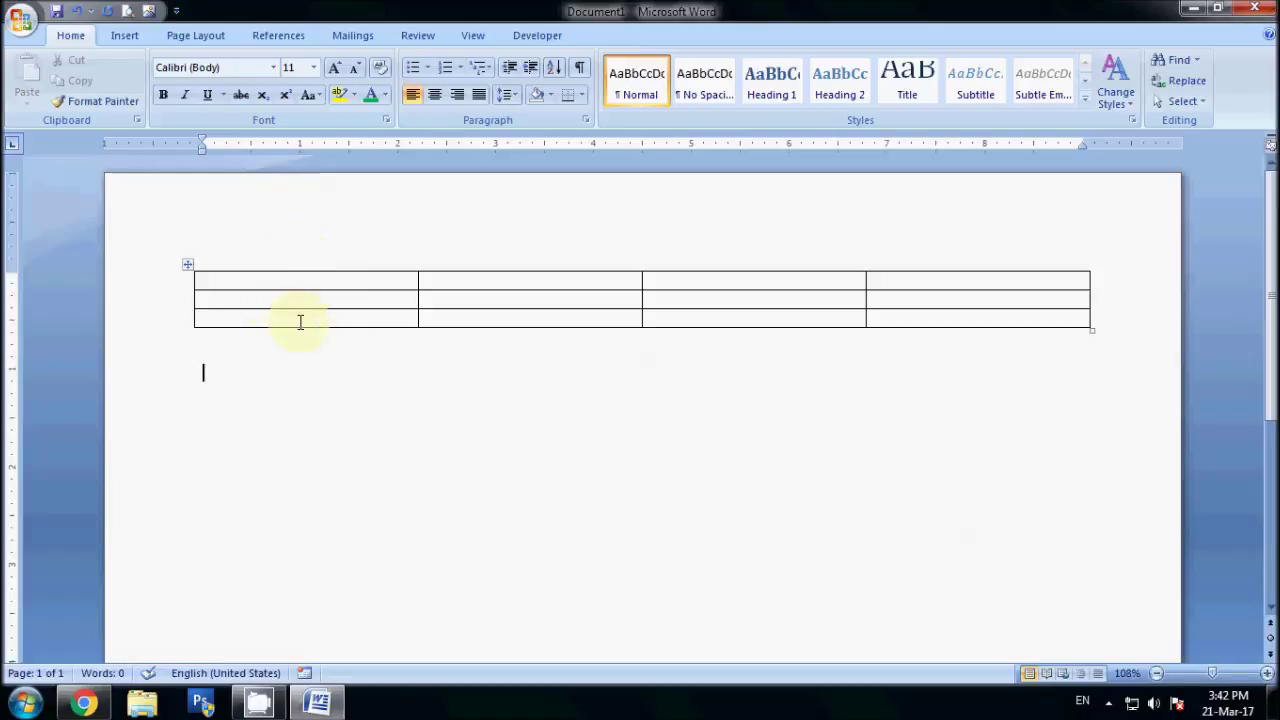
click(106, 38)
click(157, 98)
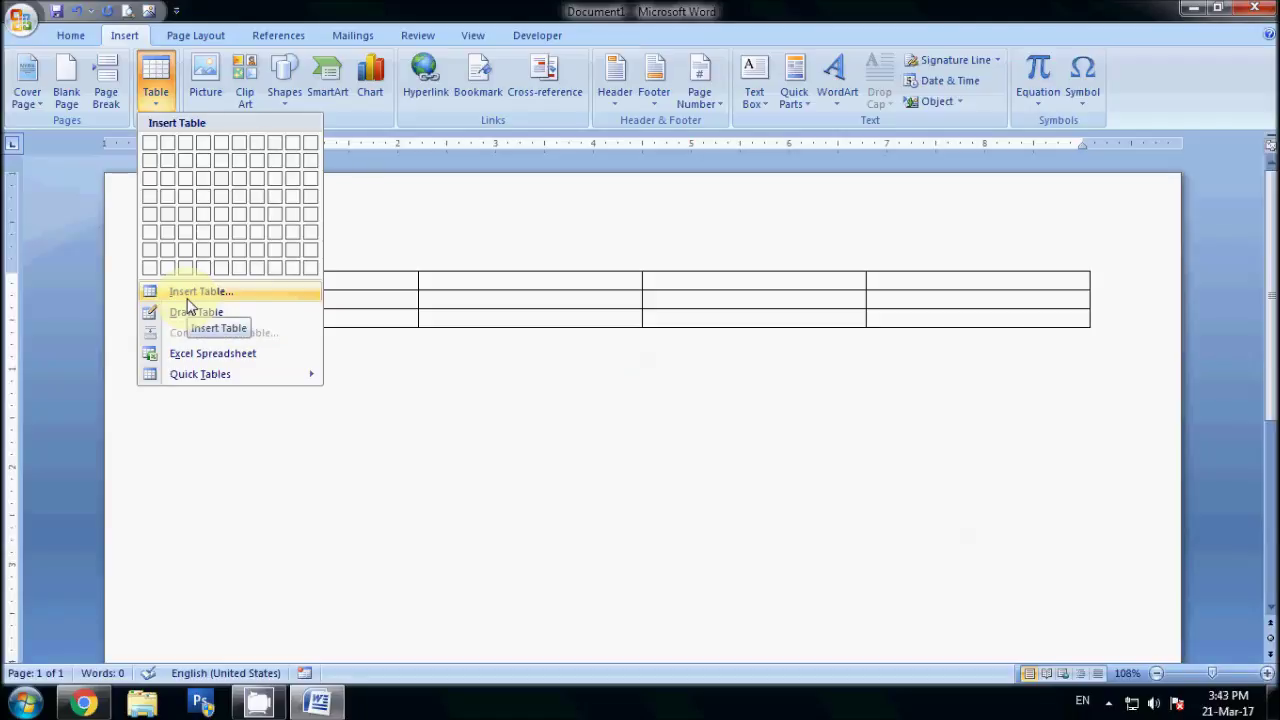
Step: Insert a second table through Insert Table with 4 columns and 2 rows
click(189, 305)
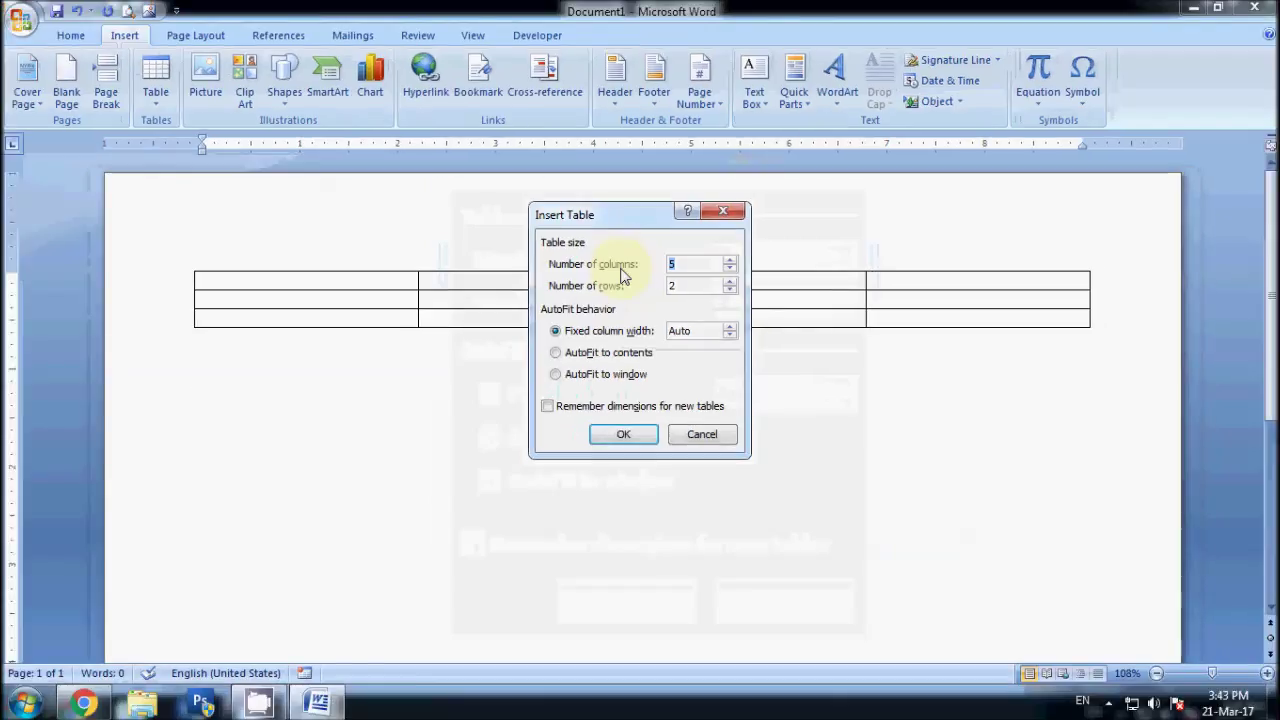
click(679, 264)
key(BackSpace)
text(4)
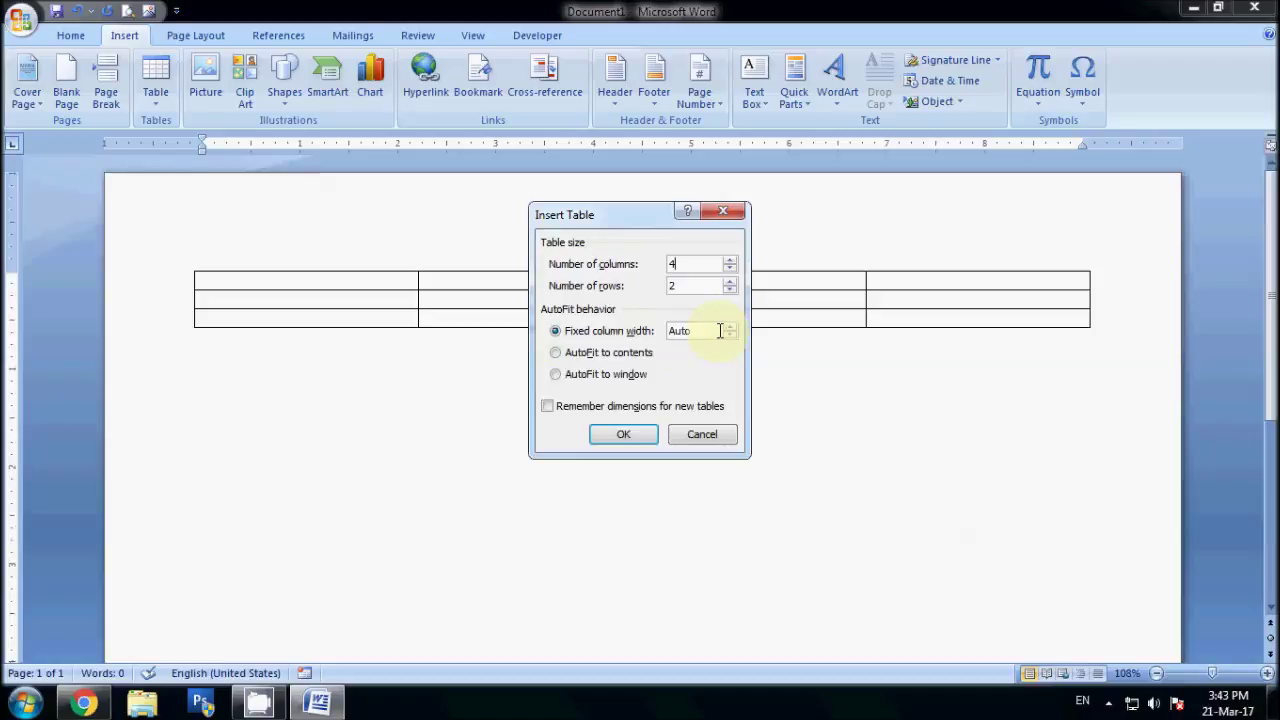
click(632, 440)
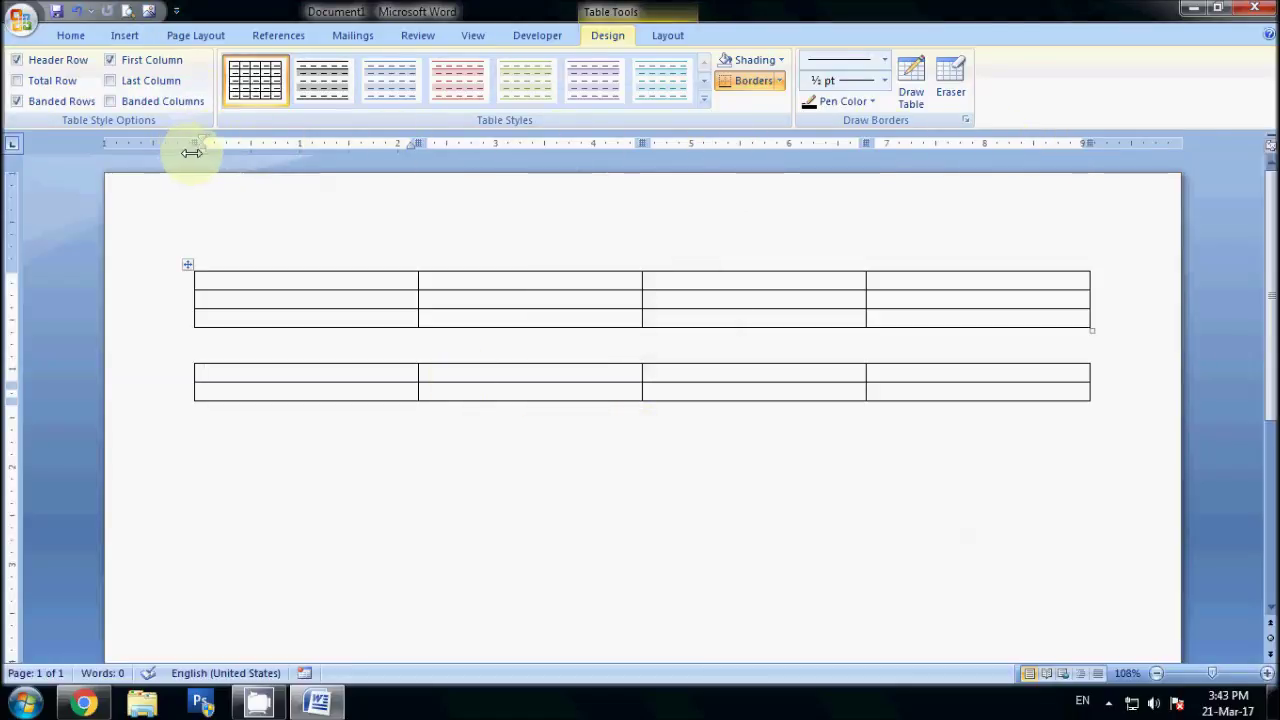
Step: Click through the new table's cells and place the cursor below the second table
click(505, 381)
click(680, 373)
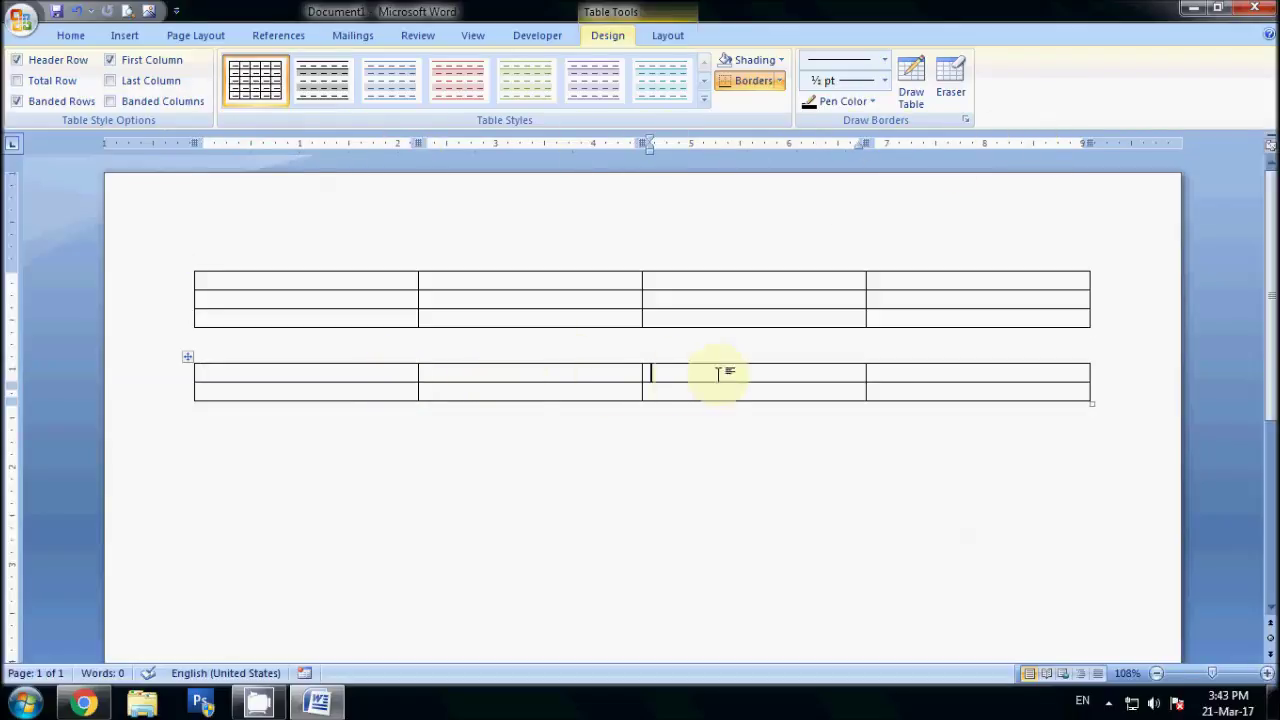
click(780, 437)
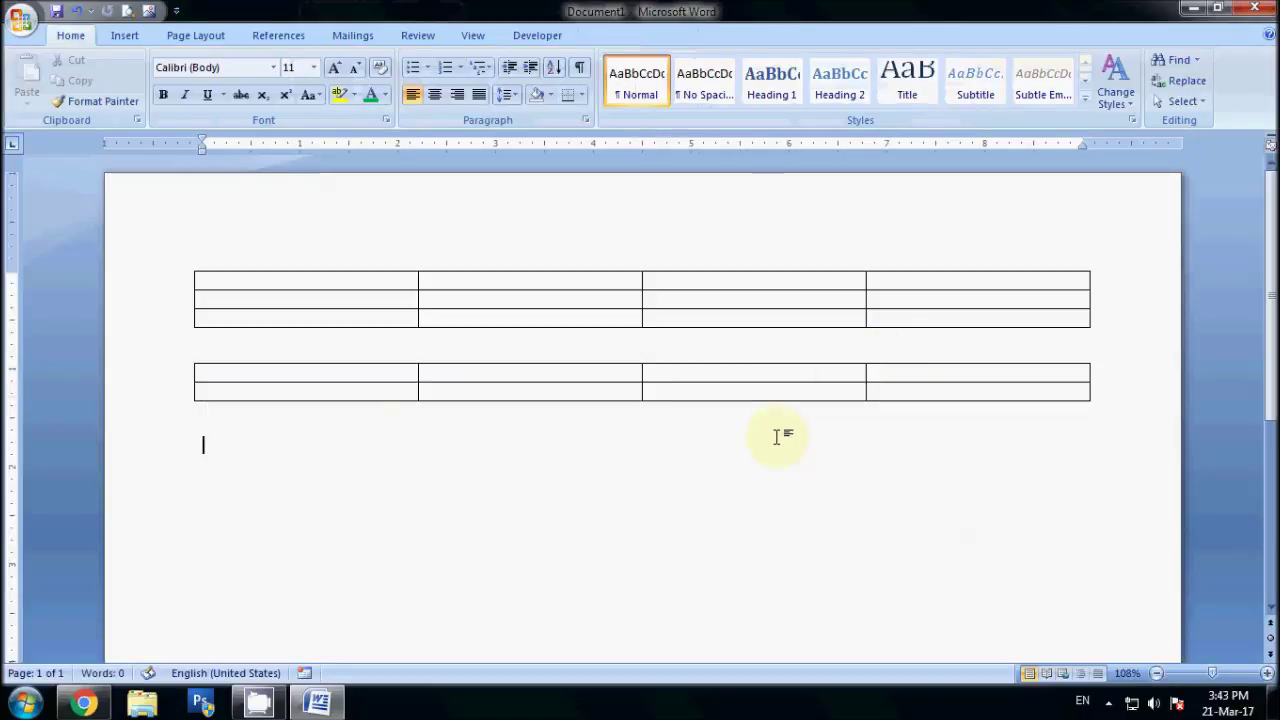
Step: Insert a 5x2 table with a fixed 0.5" column width and start a new line below it
click(120, 35)
click(158, 92)
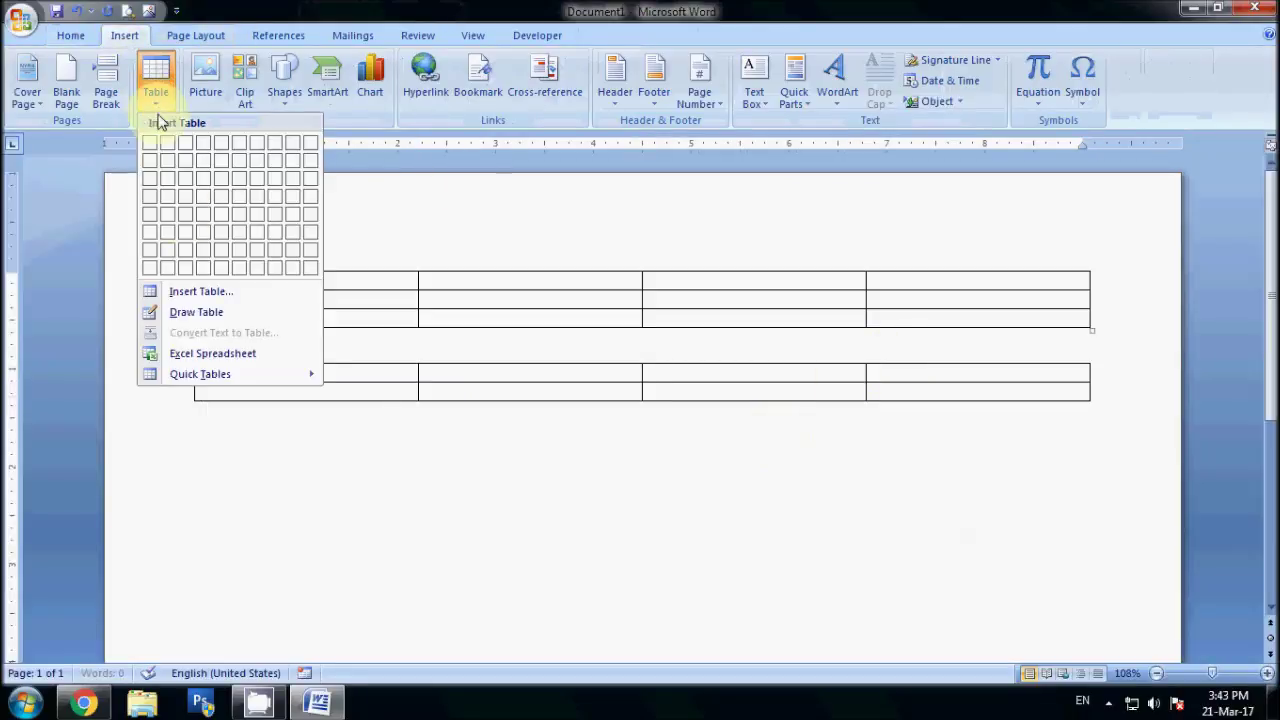
click(172, 289)
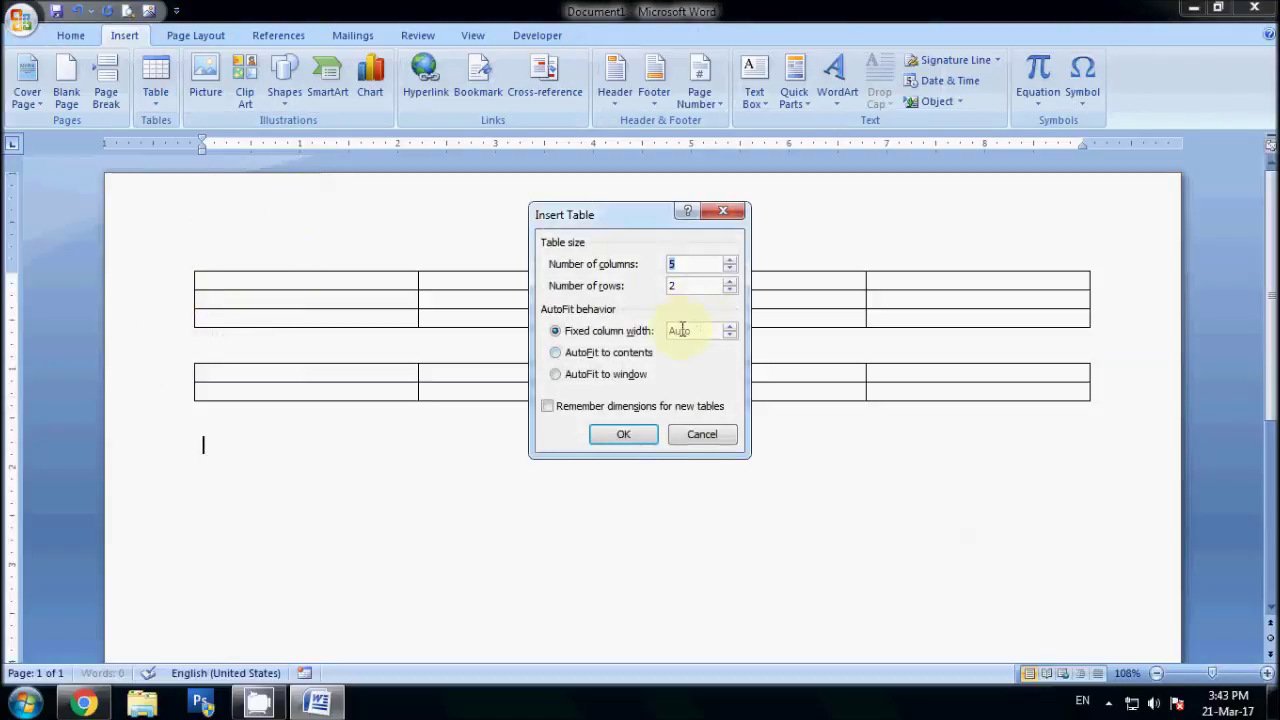
click(731, 335)
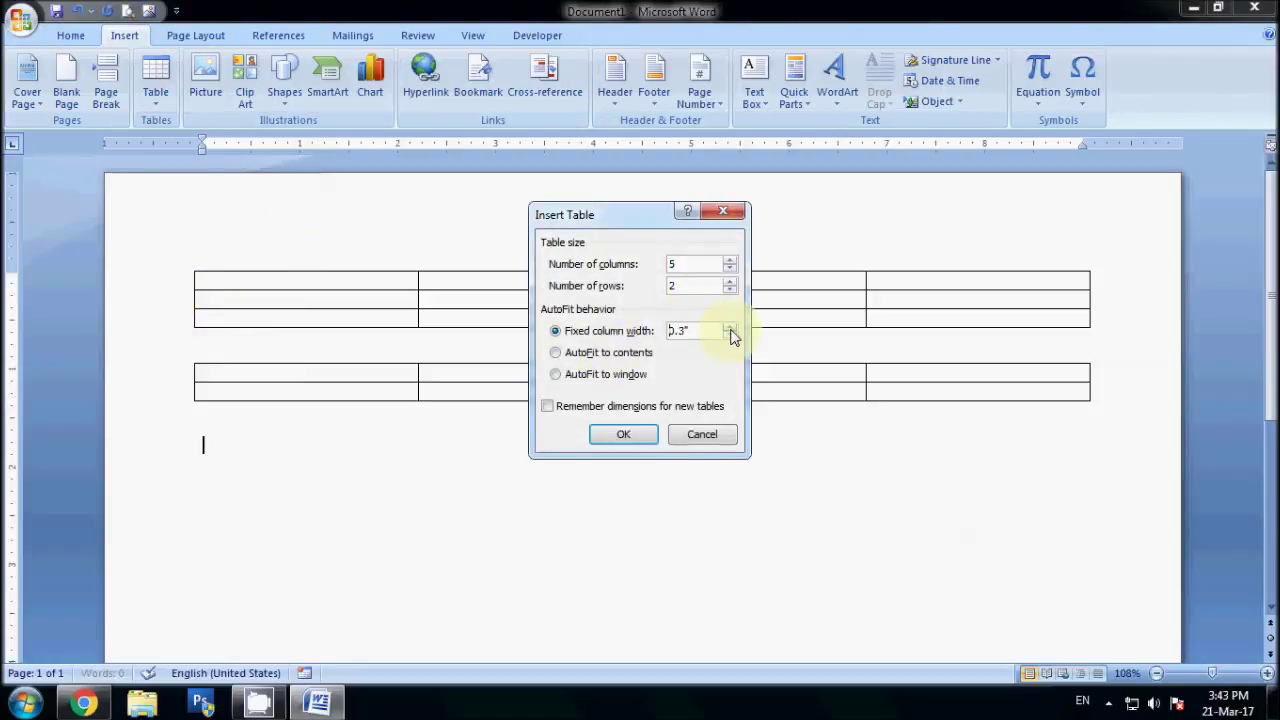
click(730, 330)
click(623, 436)
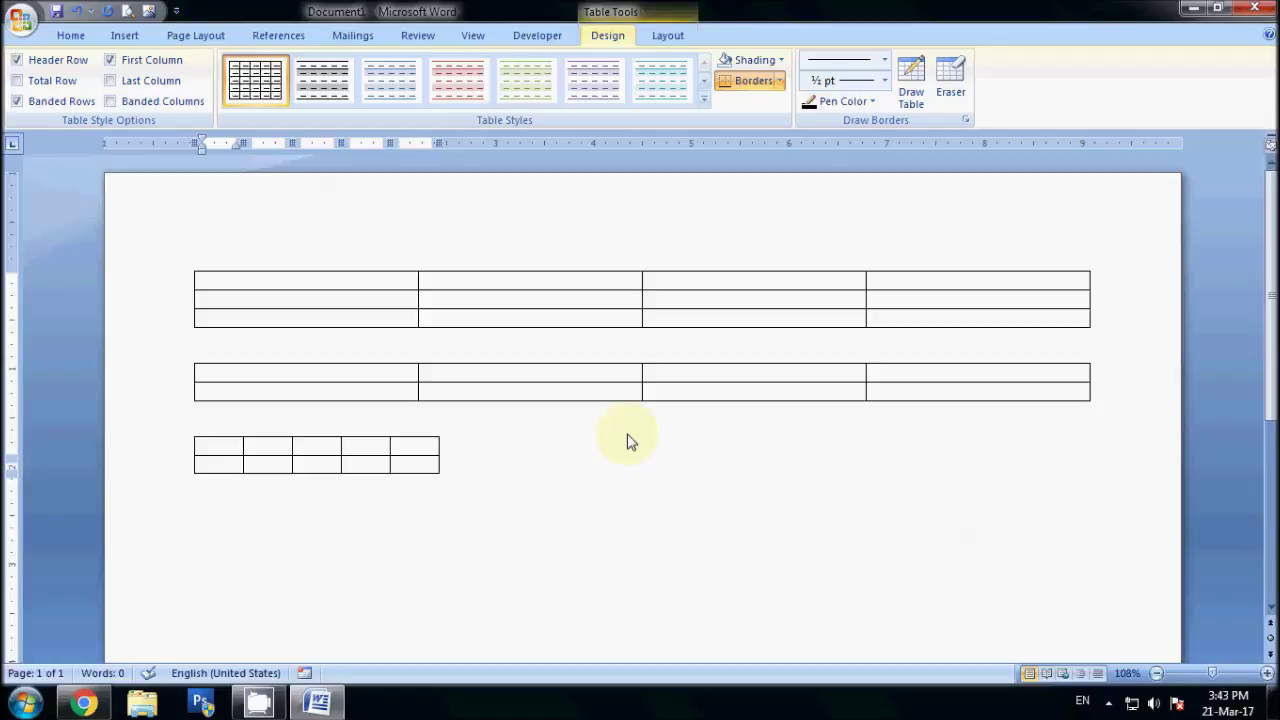
click(578, 505)
key(Return)
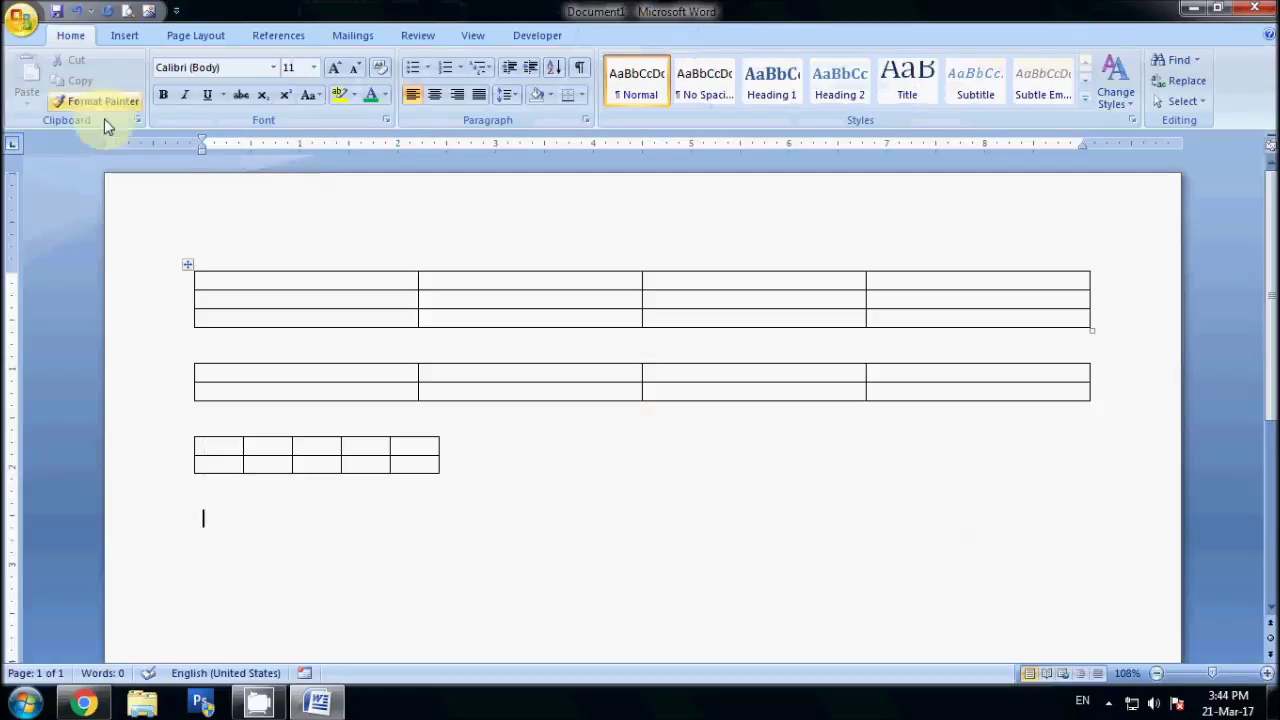
Step: Insert a 5x2 table set to AutoFit to contents, then place the cursor below it
click(124, 35)
click(160, 108)
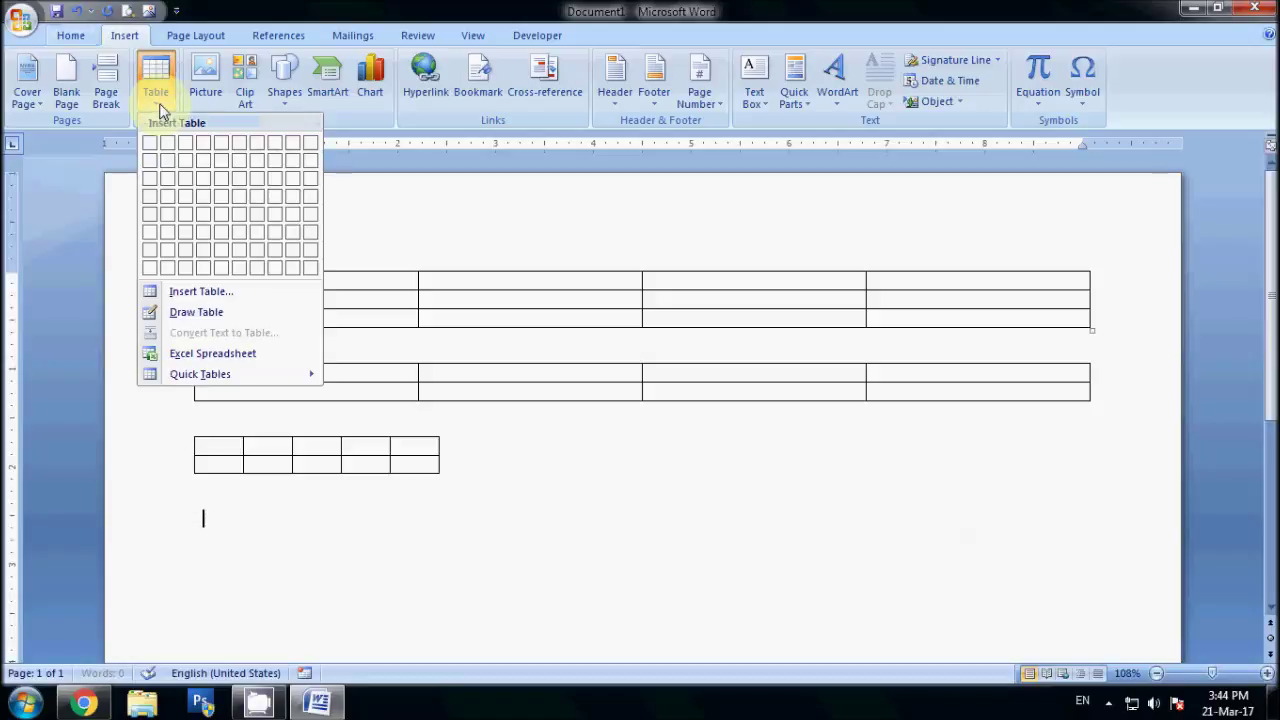
click(193, 291)
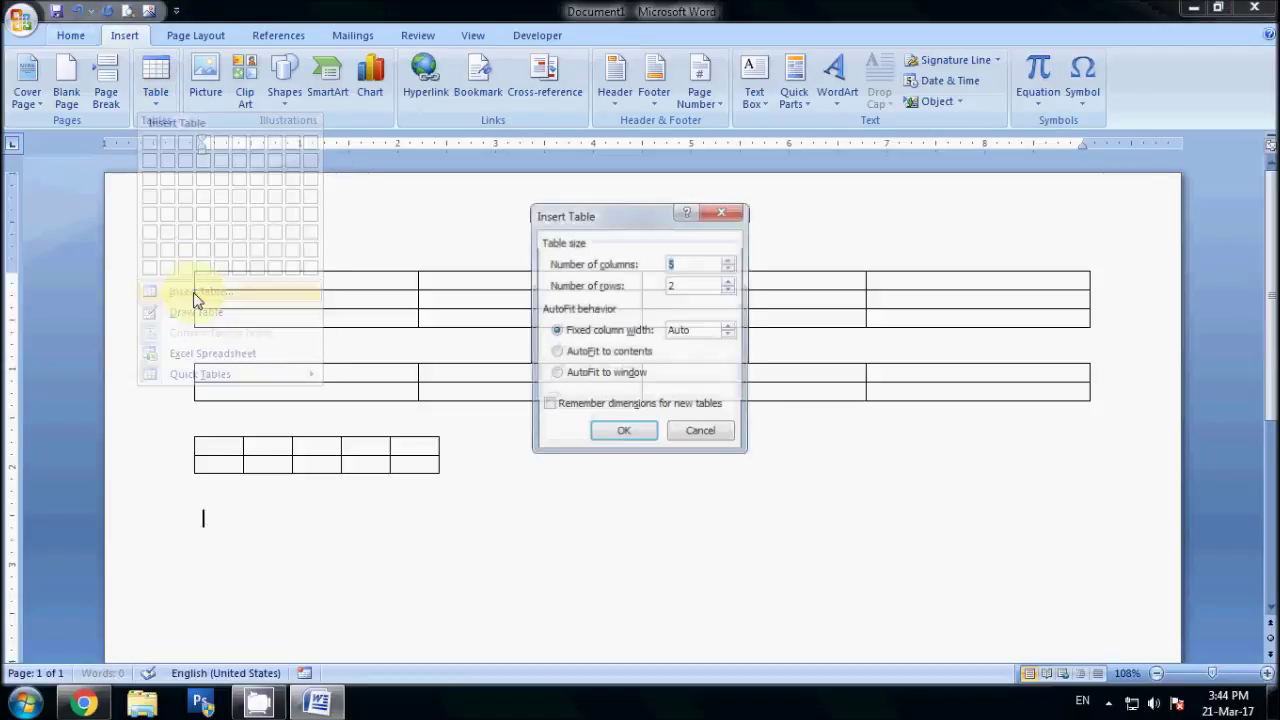
click(586, 358)
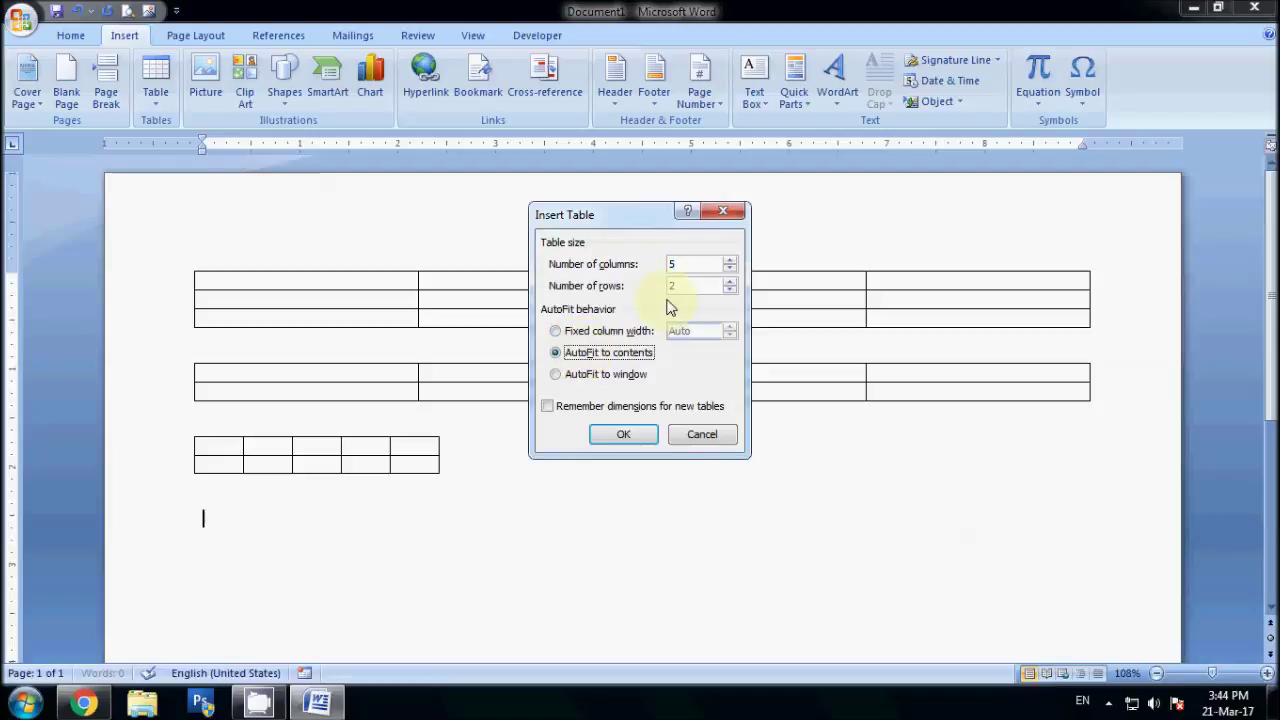
click(624, 436)
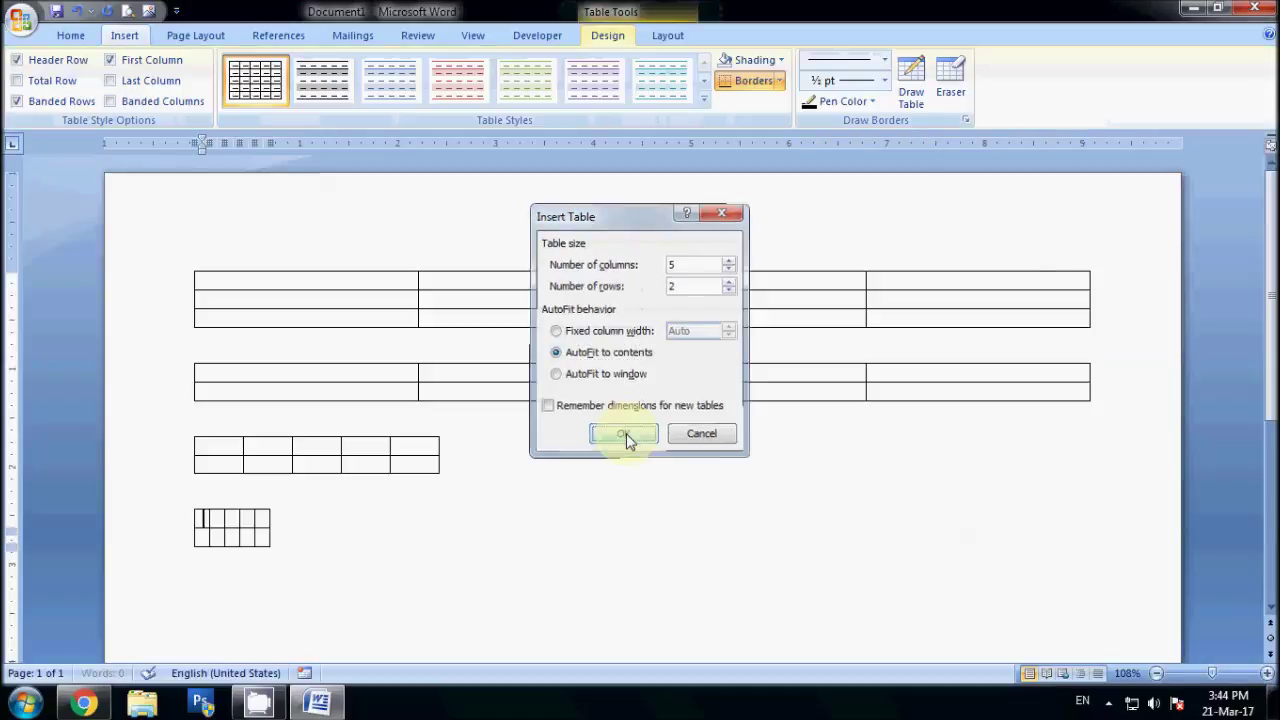
scroll(522, 464, down, 2)
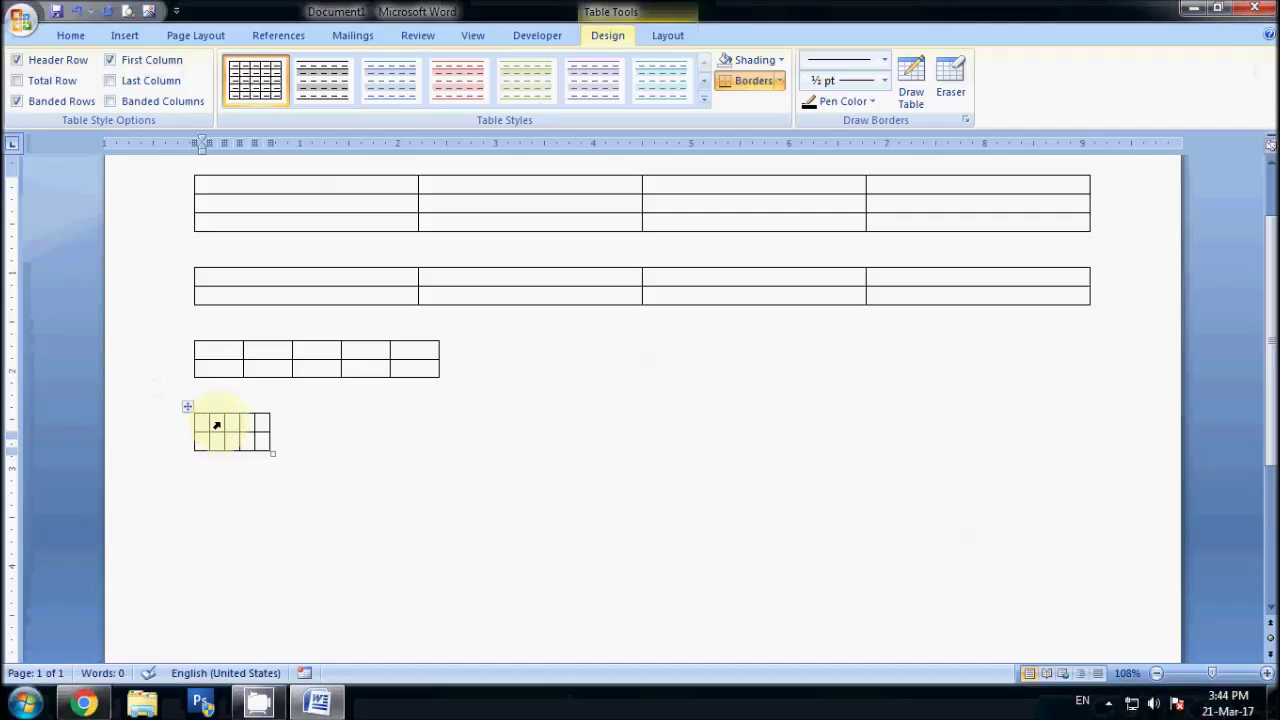
click(286, 458)
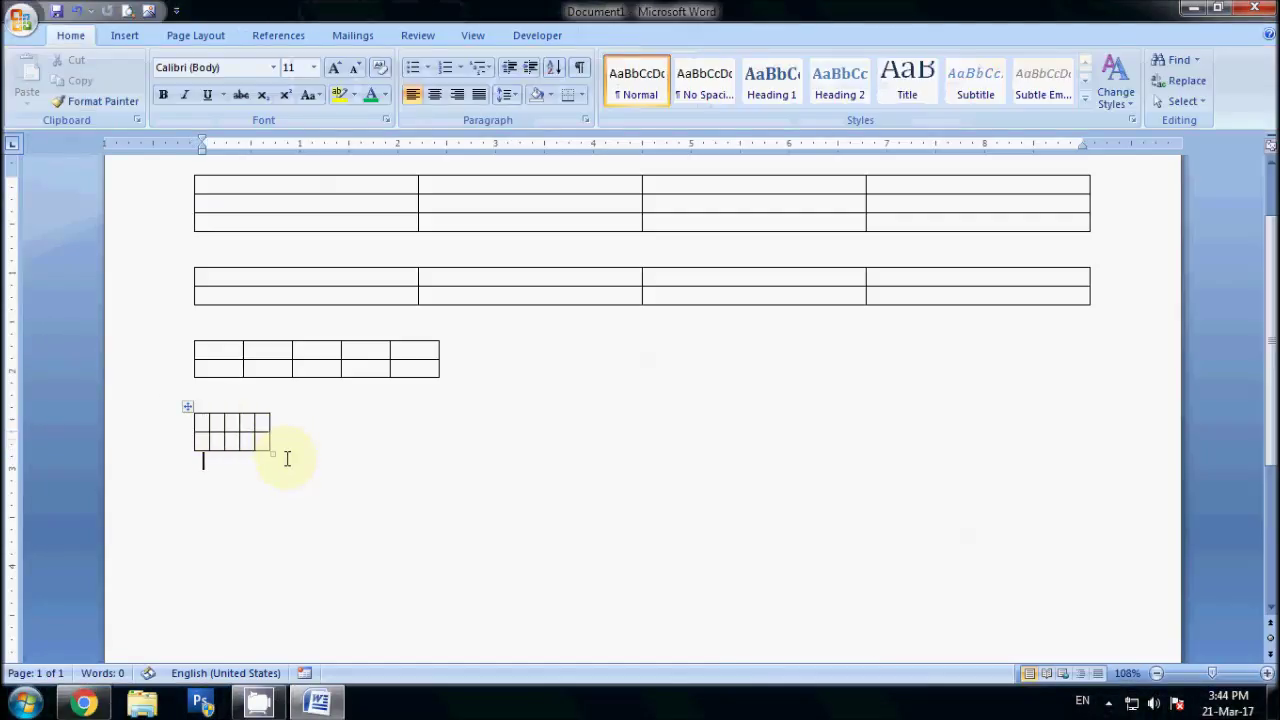
Step: Insert a 5x2 table set to AutoFit to window so it spans the page width
key(Return)
key(Return)
key(ctrl+z)
click(124, 36)
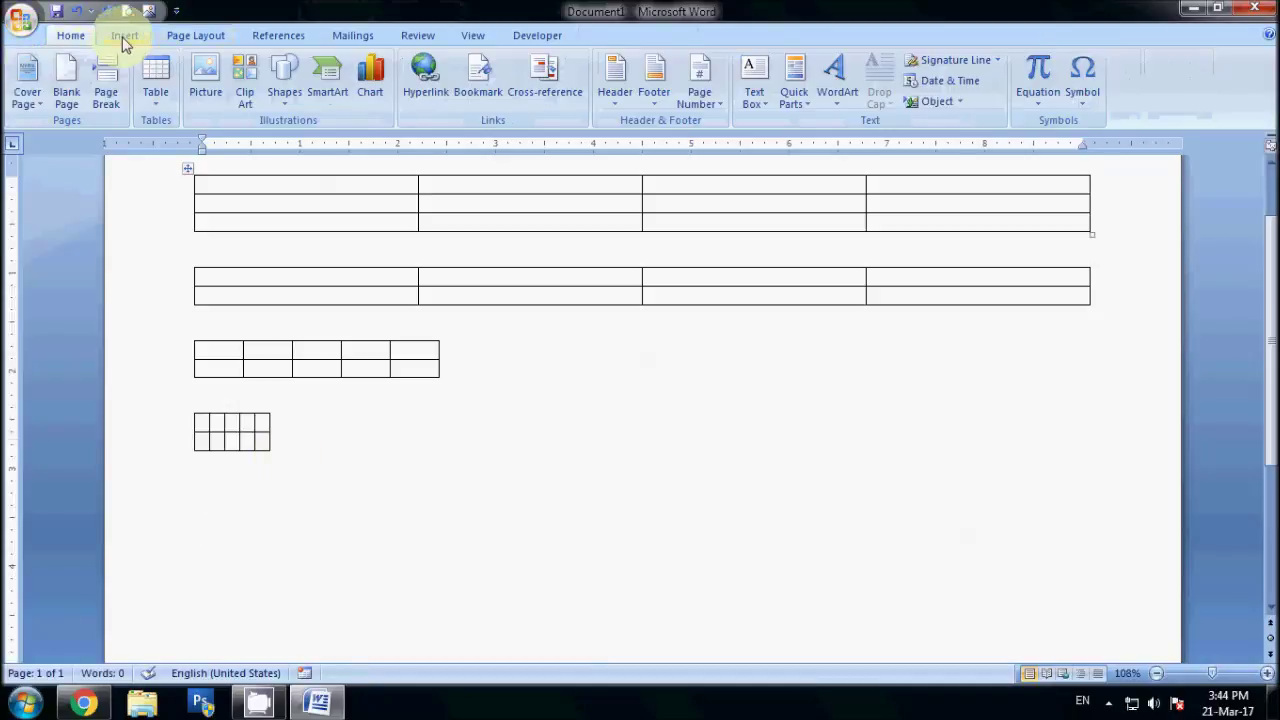
click(162, 105)
click(190, 291)
click(580, 375)
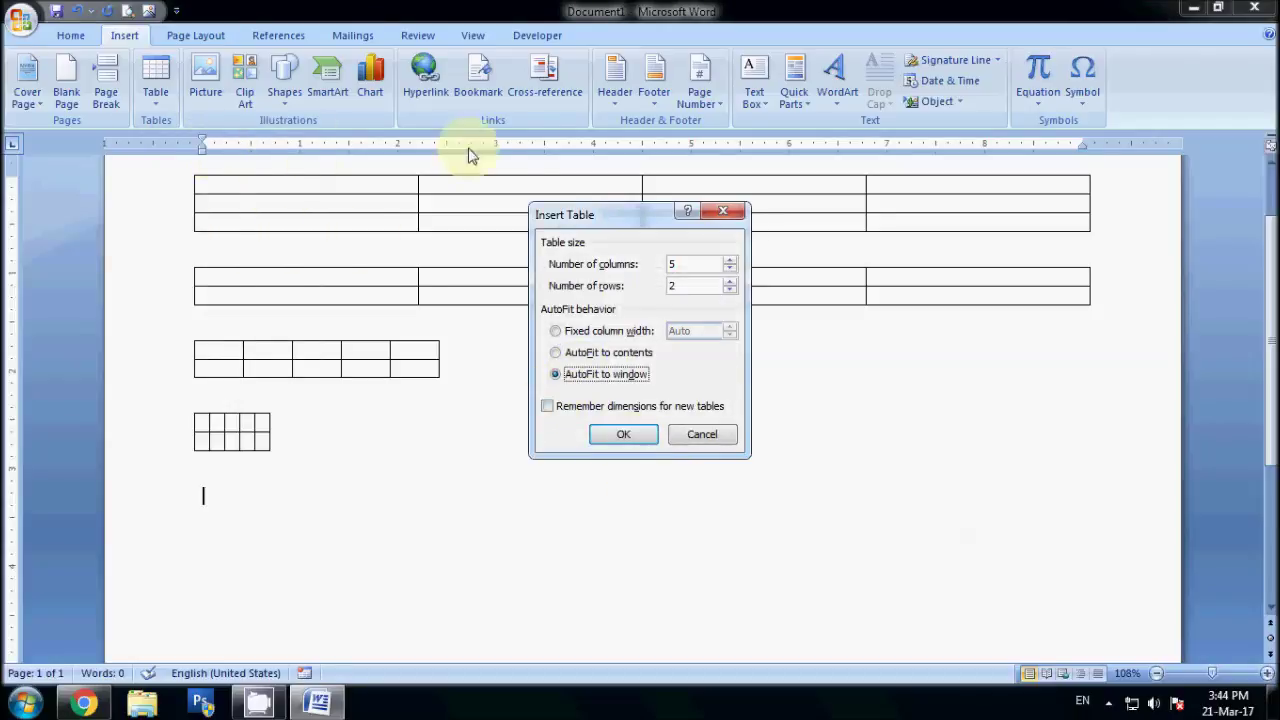
click(622, 436)
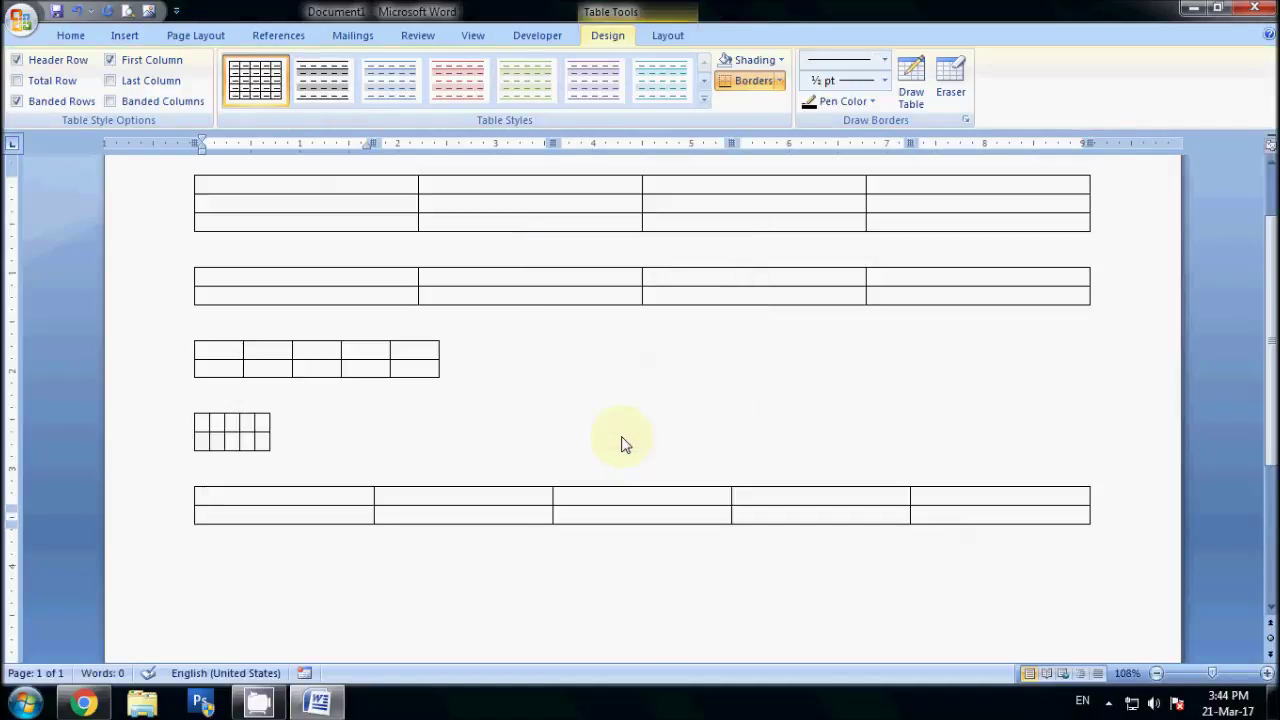
scroll(622, 440, down, 3)
click(536, 525)
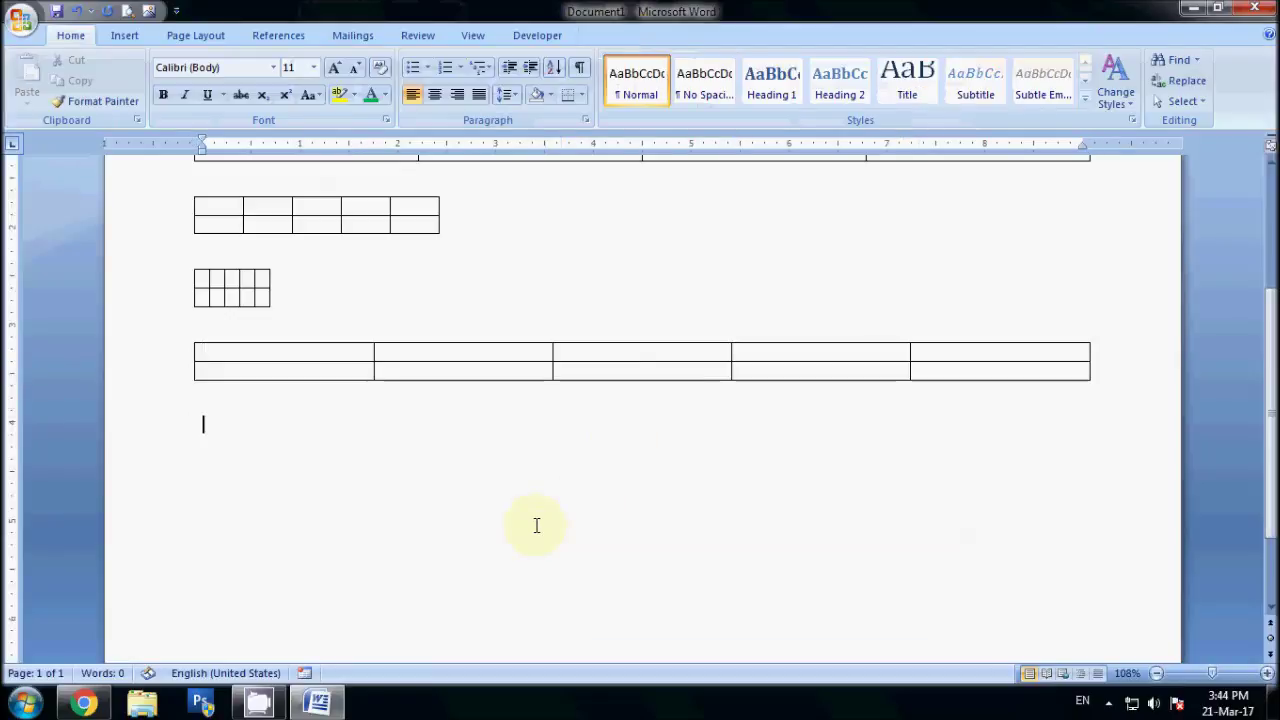
Step: Create a 3-column, 2-row table with columns fitted to contents
click(124, 35)
click(155, 80)
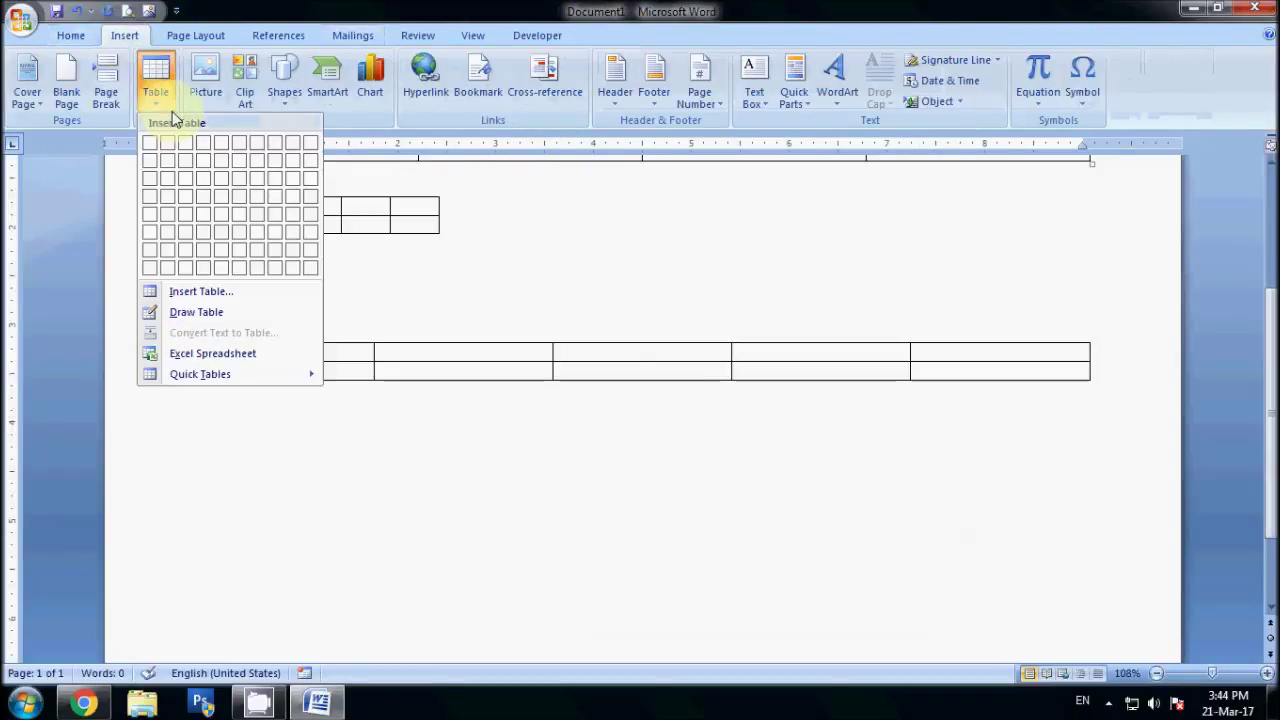
click(200, 292)
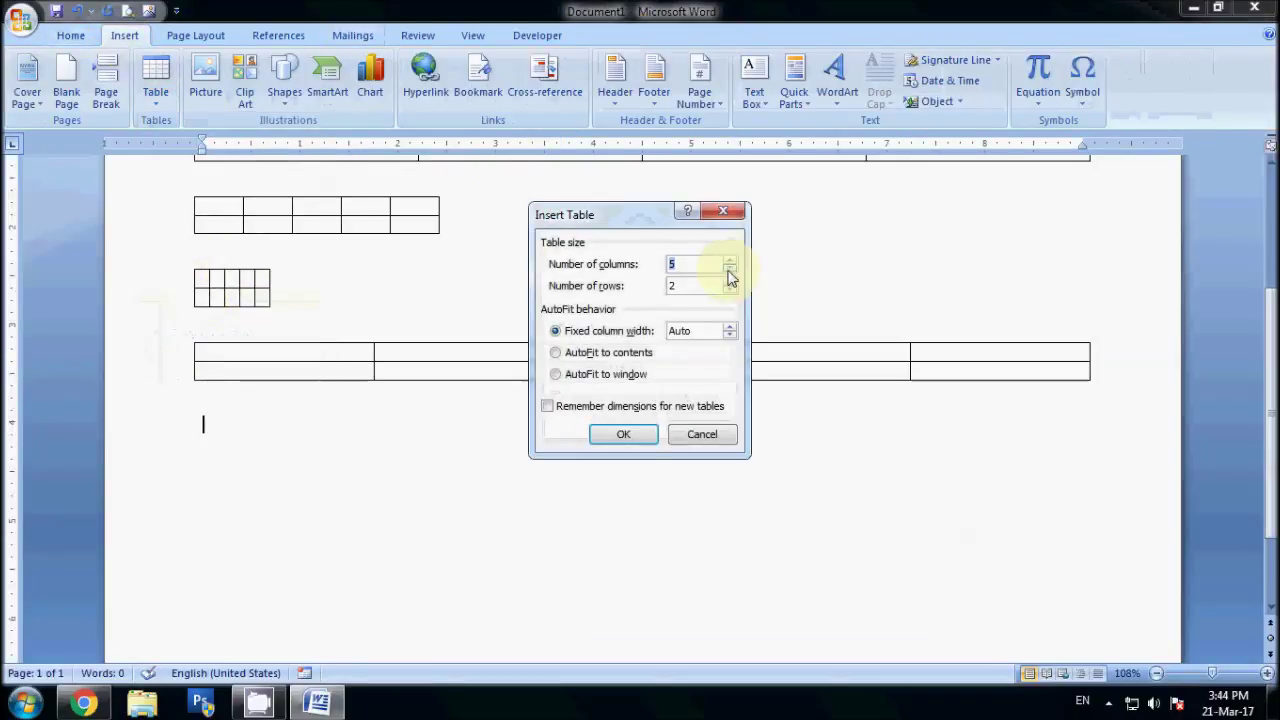
text(3)
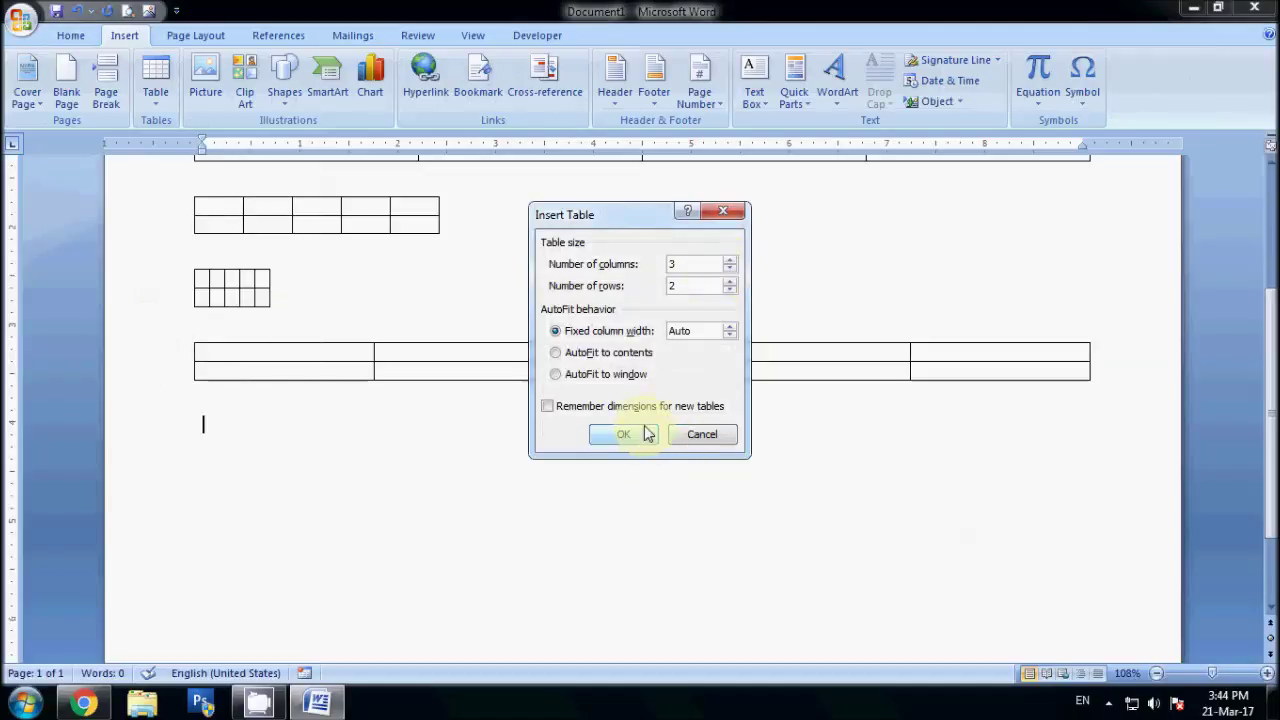
click(605, 352)
click(616, 434)
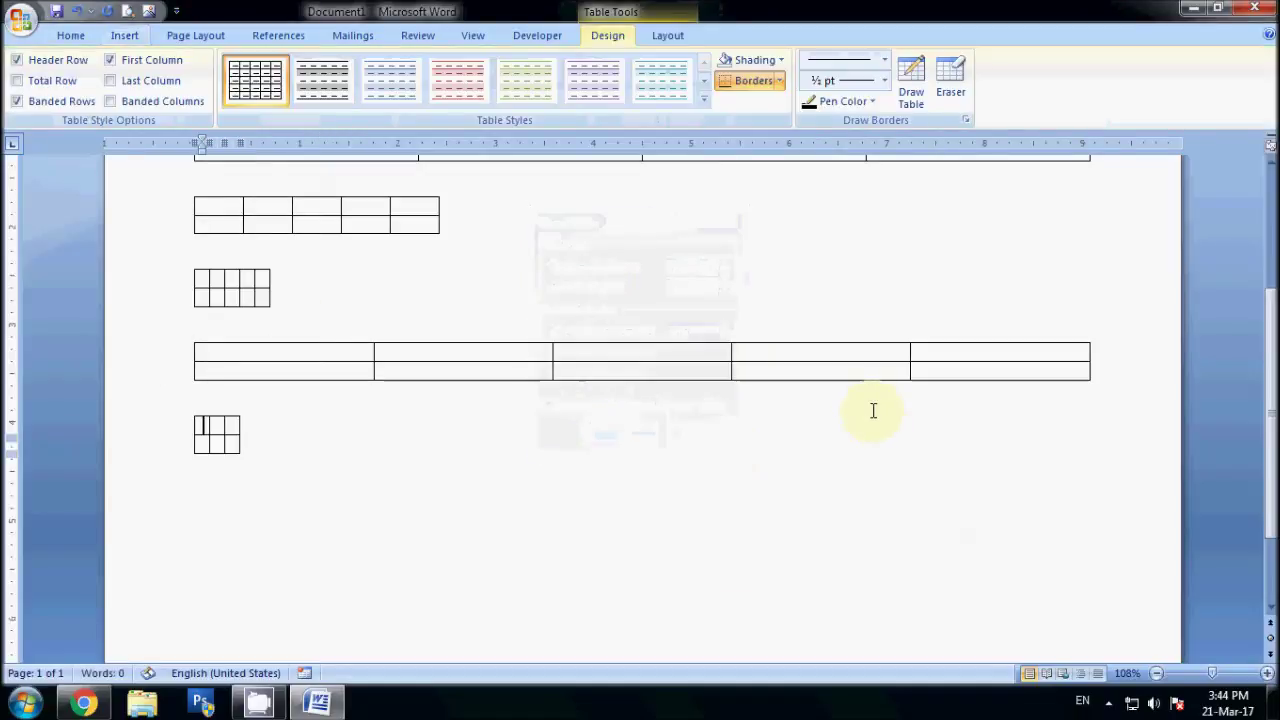
Step: Type the headers Roll, Name and City in the first row
text(Roll)
key(Tab)
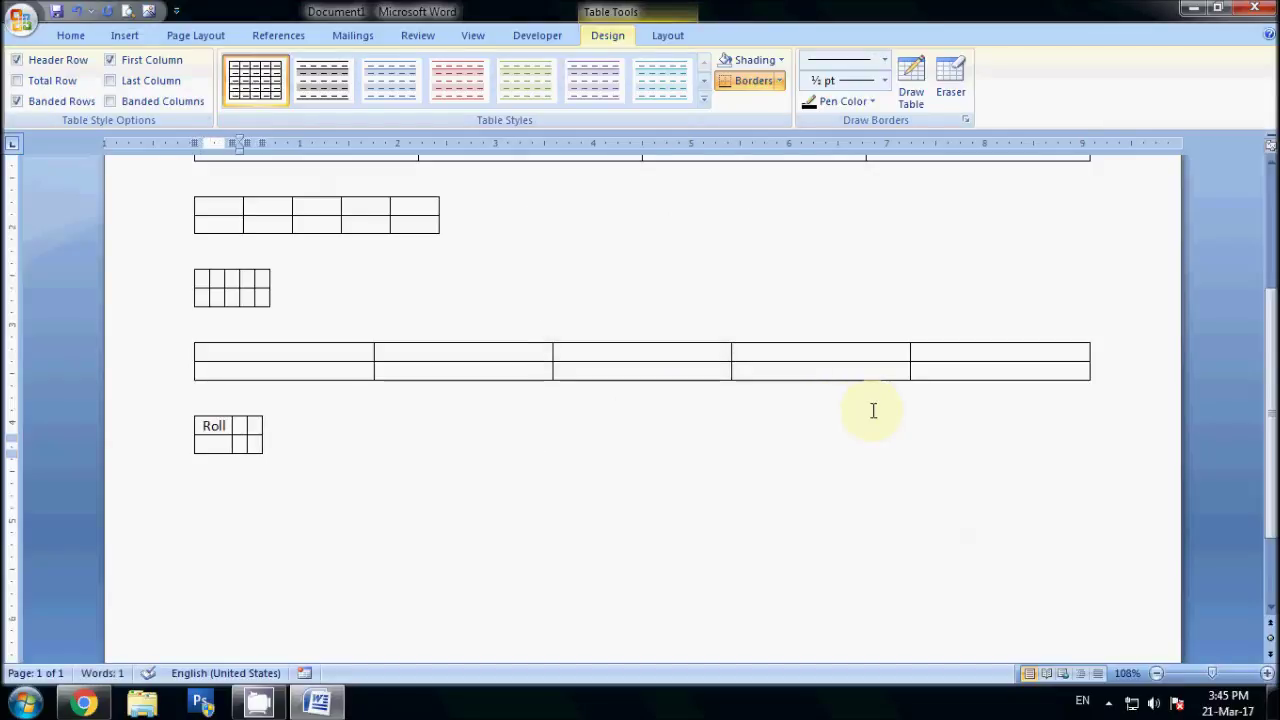
text(Name)
key(Tab)
text(City)
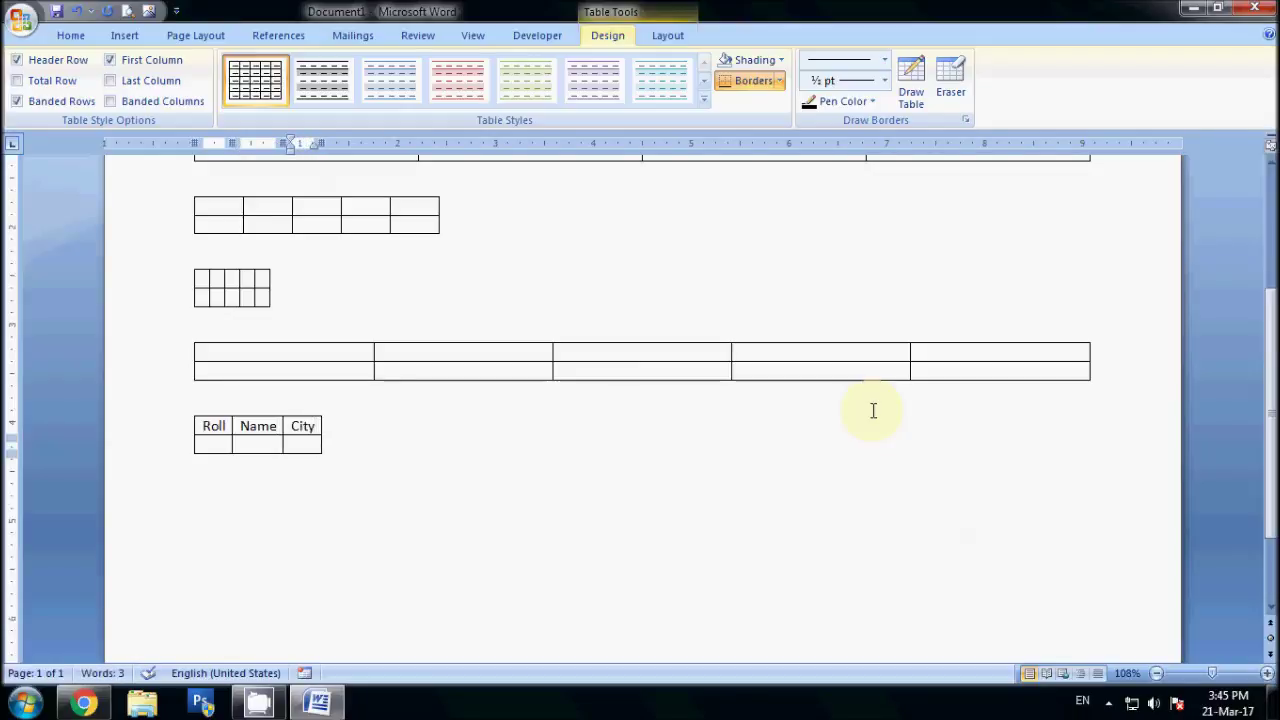
key(Tab)
Step: Enter record 101 with a student's name and the city Varanasi
text(101)
key(Tab)
text(Amit)
key(Tab)
text(Varanasd)
key(BackSpace)
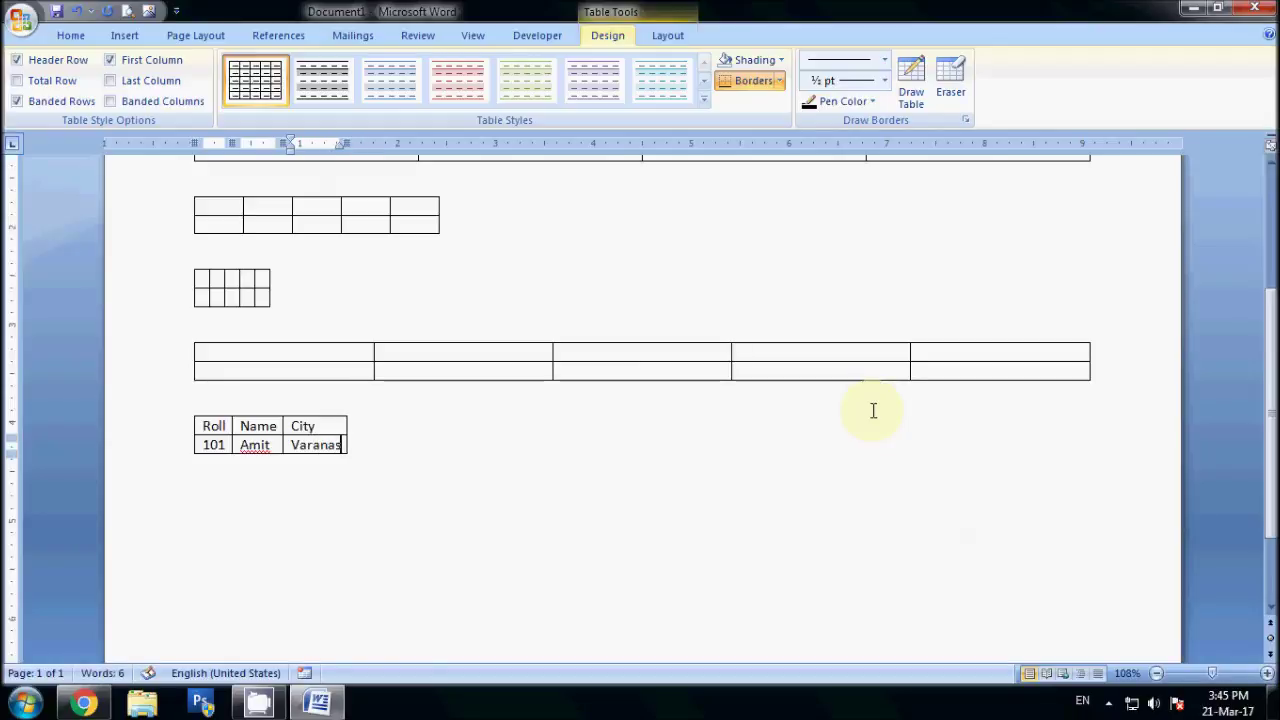
text(i)
key(Tab)
Step: Enter record 102 with city Alld and record 103 with city dlh, each with a student's name
text(102)
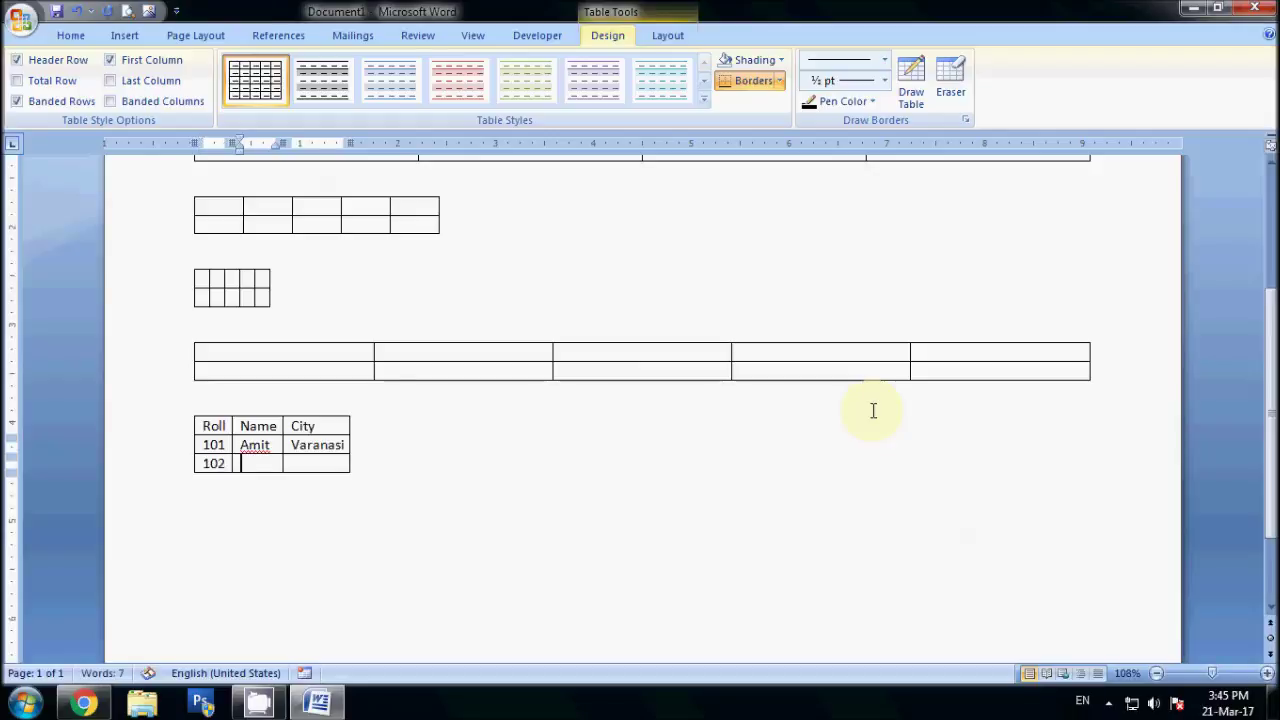
key(Tab)
text(Rajesh)
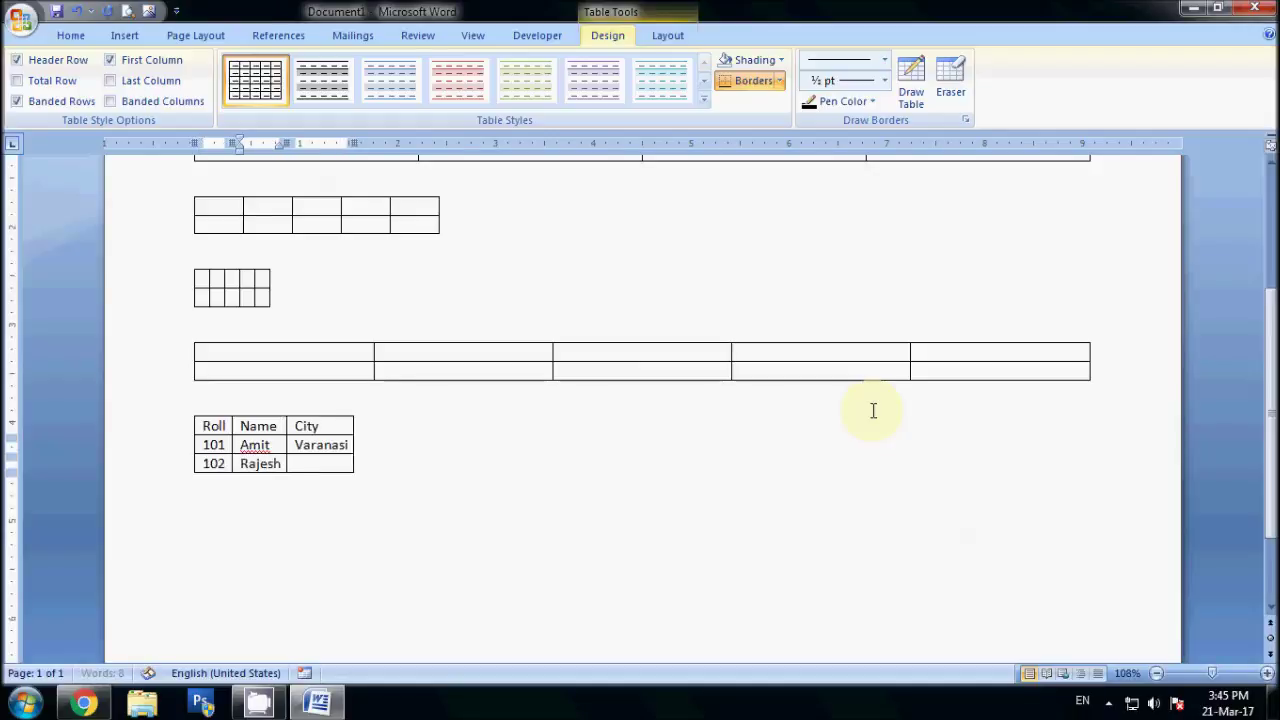
text( Singh)
key(Tab)
text(Alld)
key(Tab)
text(103)
key(Tab)
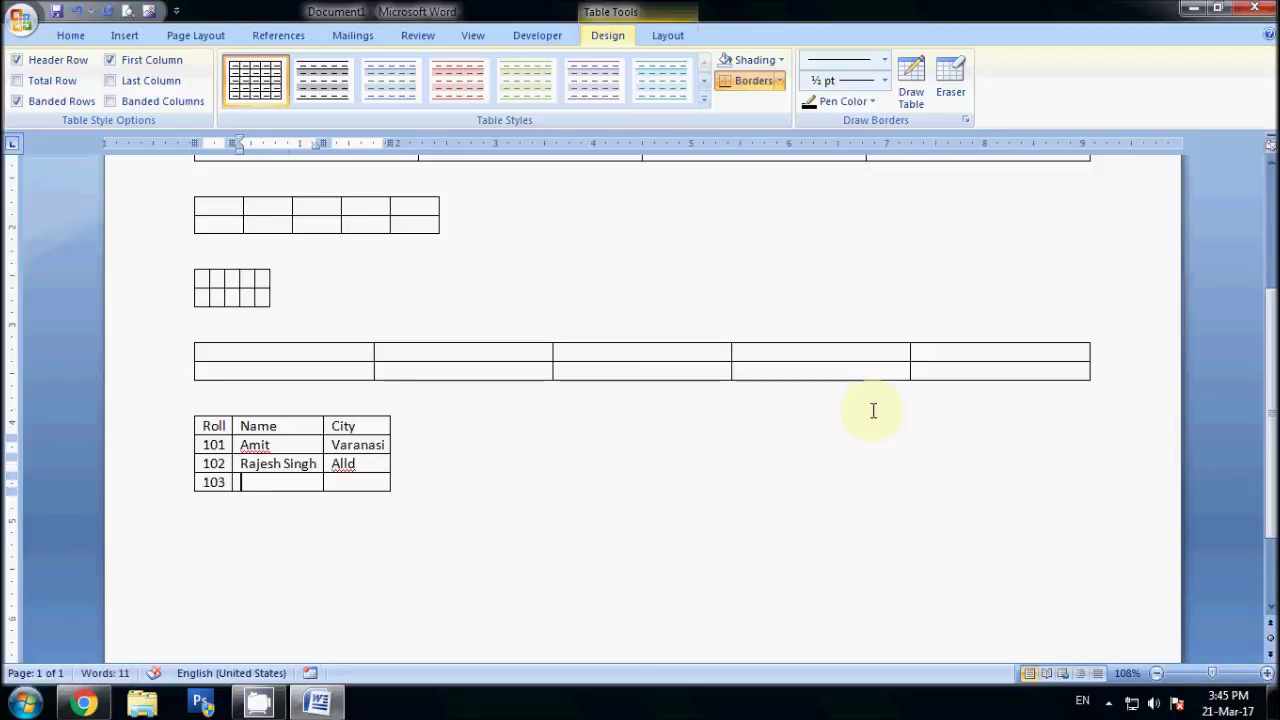
text(arita)
key(Tab)
text(dlh)
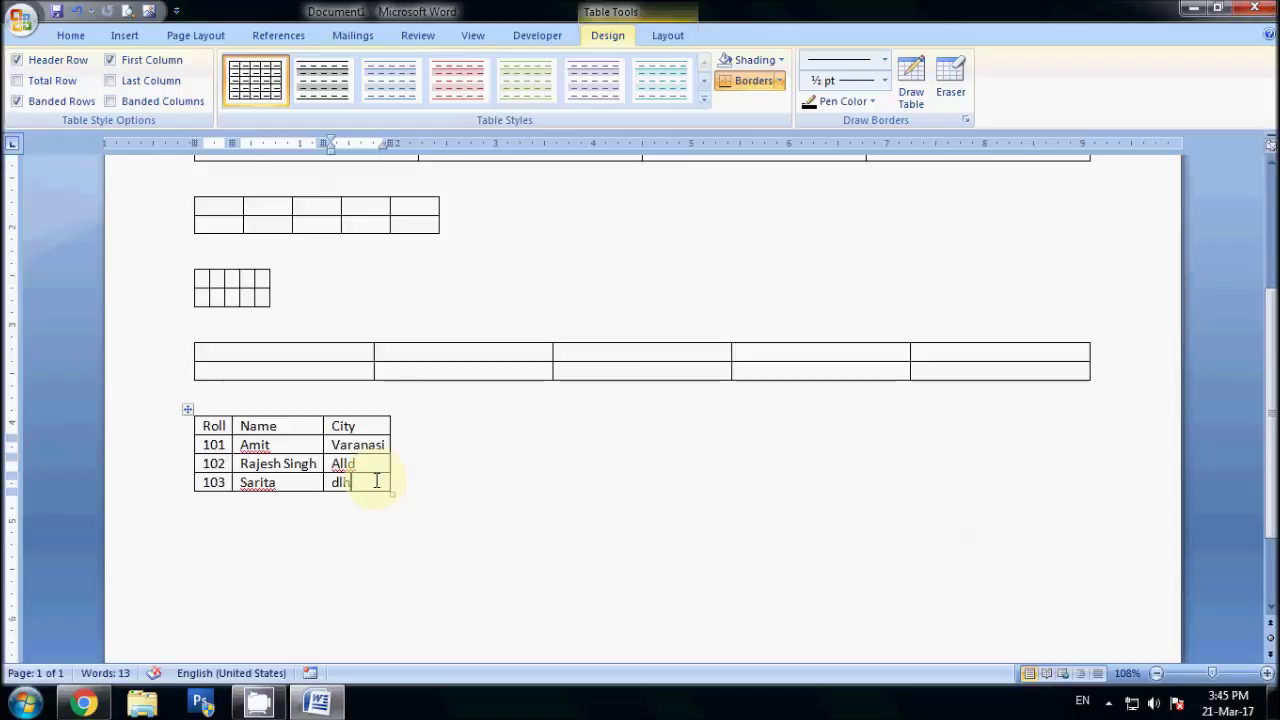
Step: Add two empty rows at the table's end, then undo the last one
key(Tab)
key(Tab)
key(Tab)
key(Tab)
key(Tab)
key(Tab)
key(Tab)
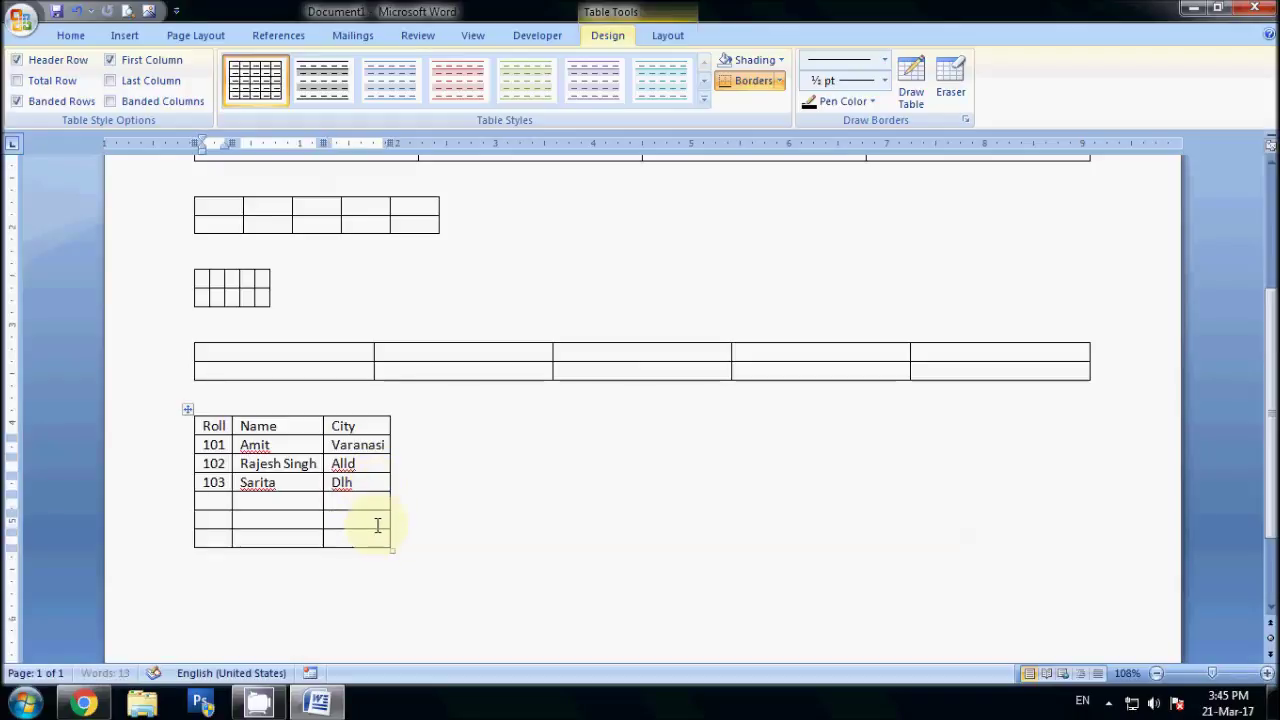
key(Tab)
key(Tab)
key(Tab)
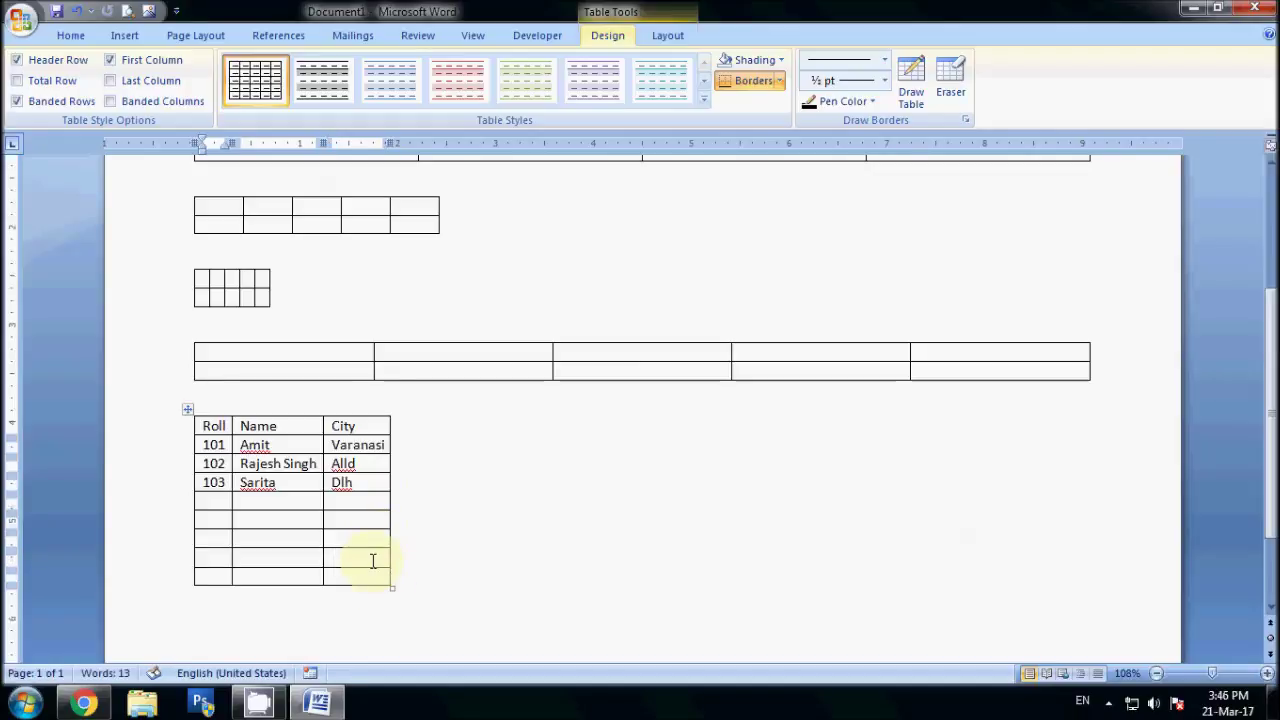
key(ctrl+z)
key(ctrl+z)
key(ctrl+z)
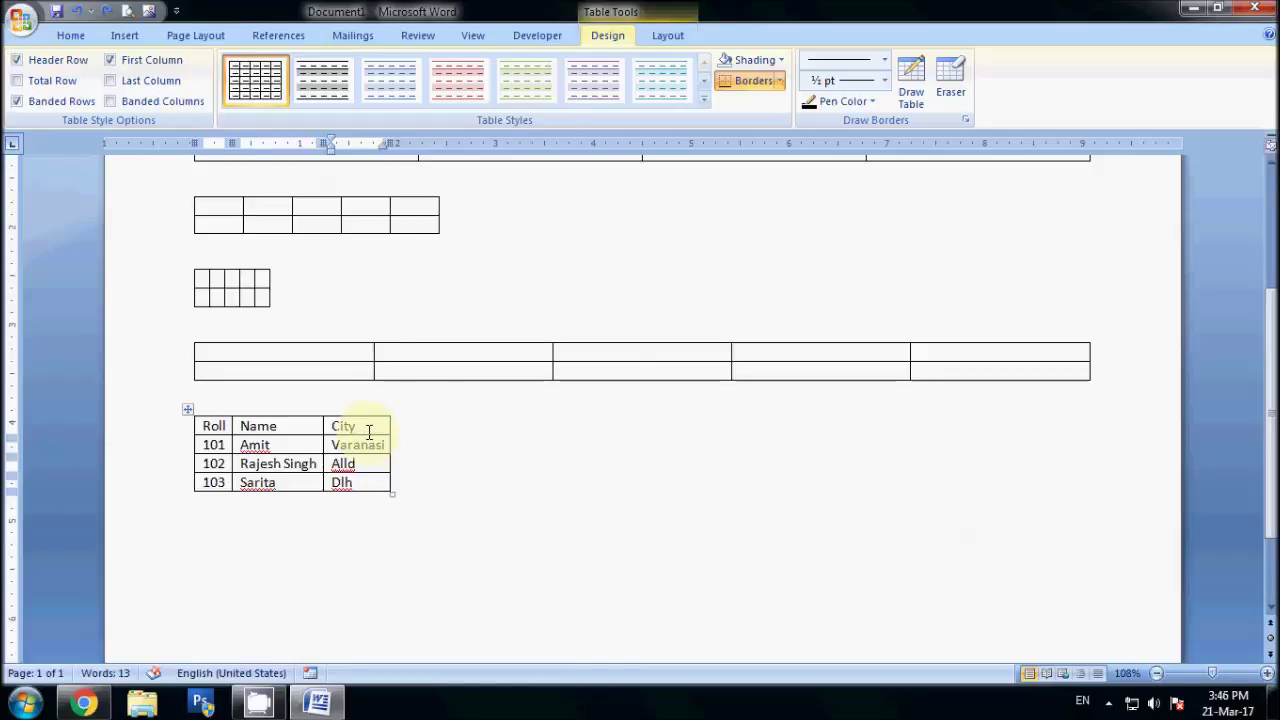
Step: Insert an empty column to the left of the City column from the right-click Insert menu
right_click(369, 431)
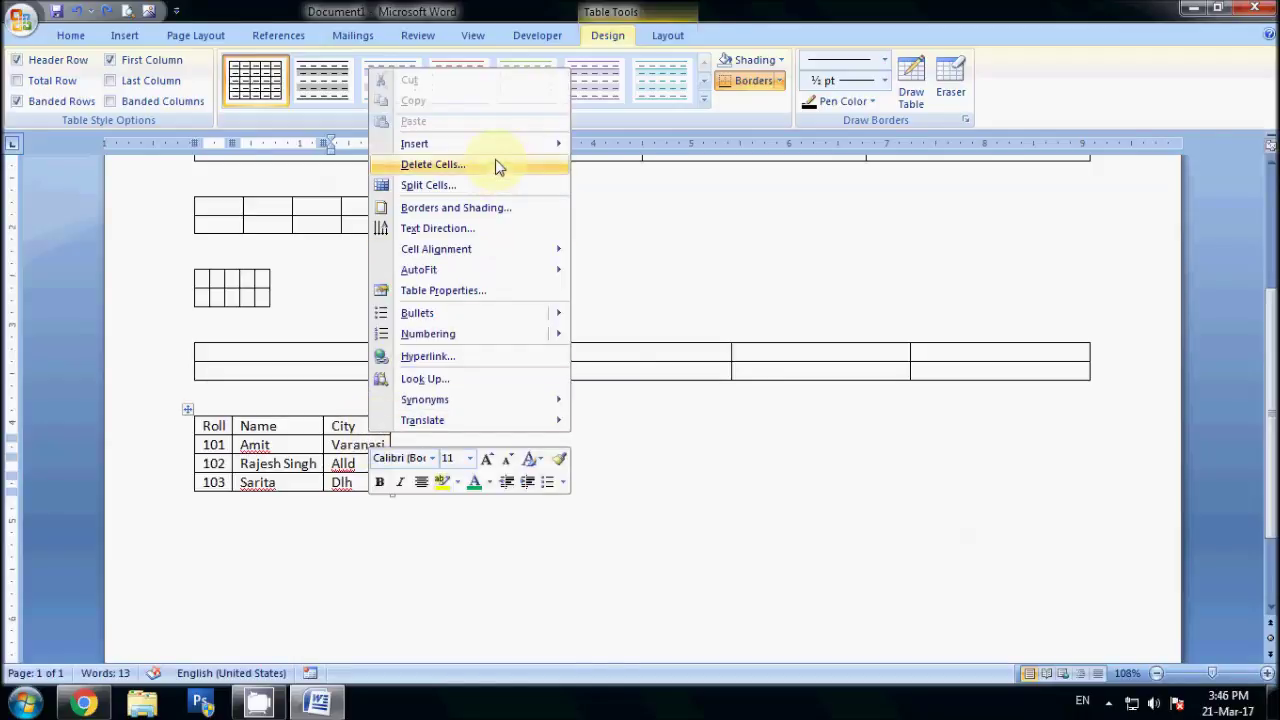
mouse_move(495, 145)
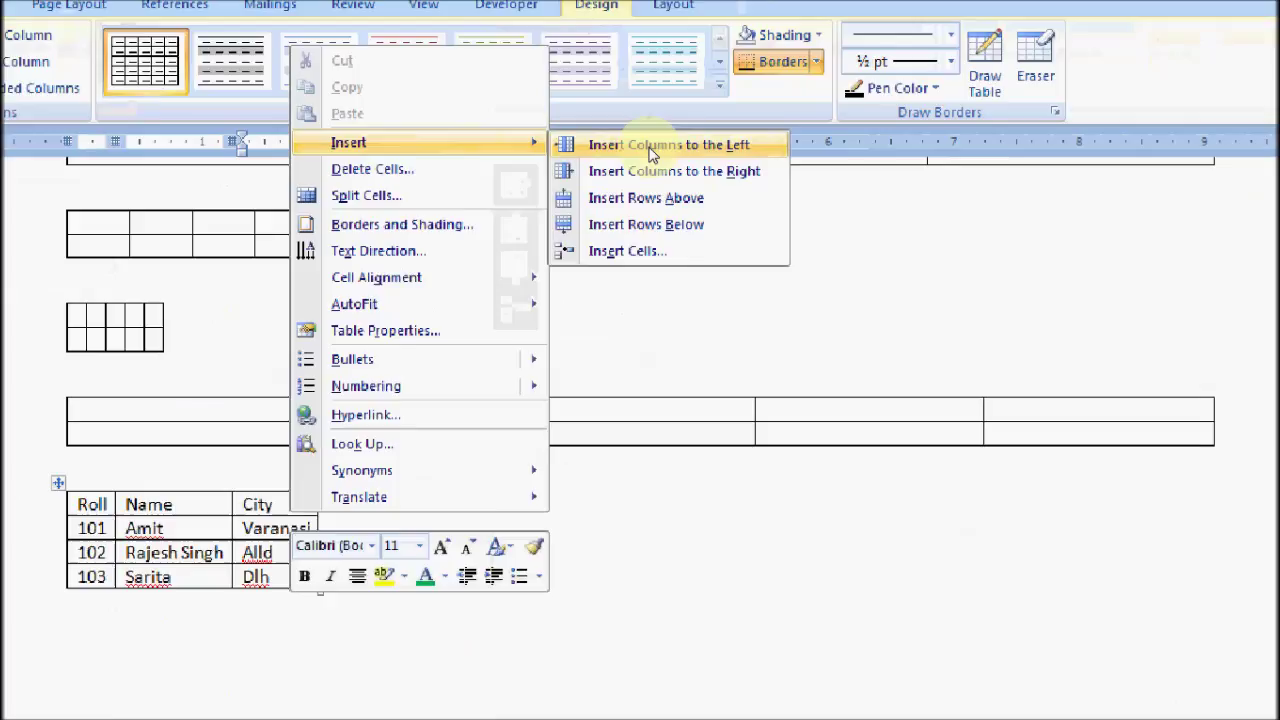
key(Escape)
key(Escape)
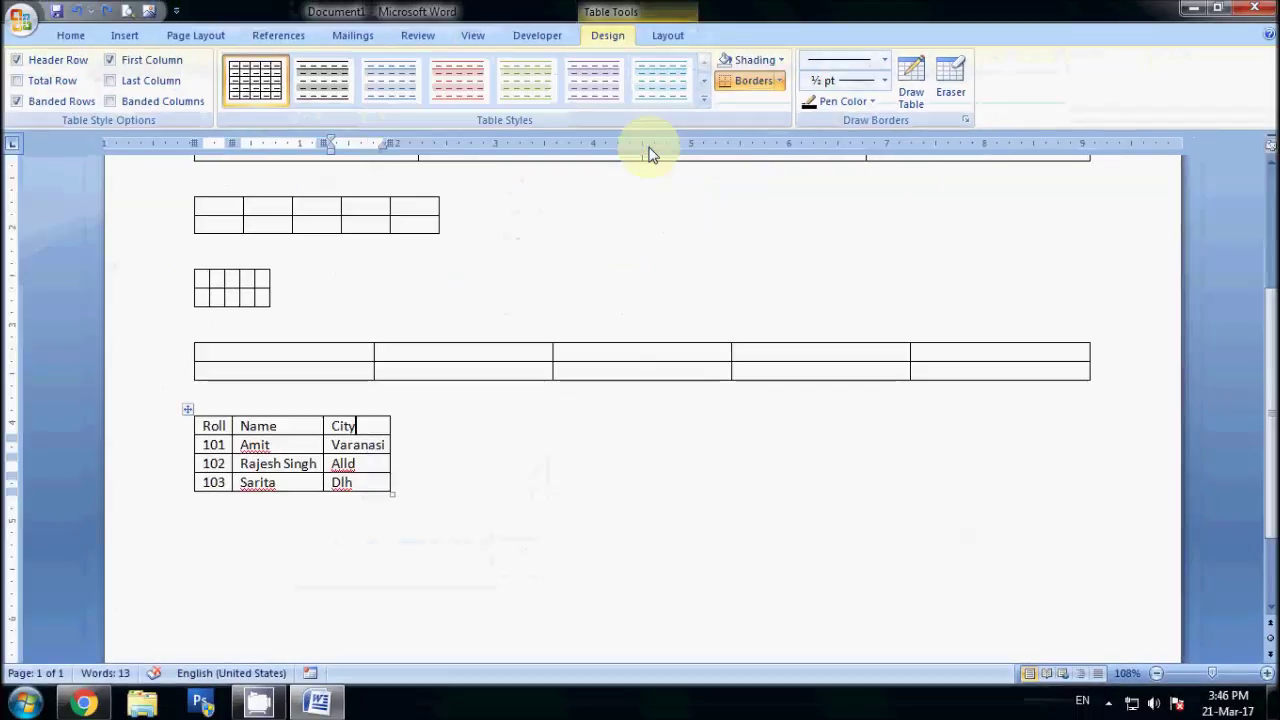
right_click(367, 438)
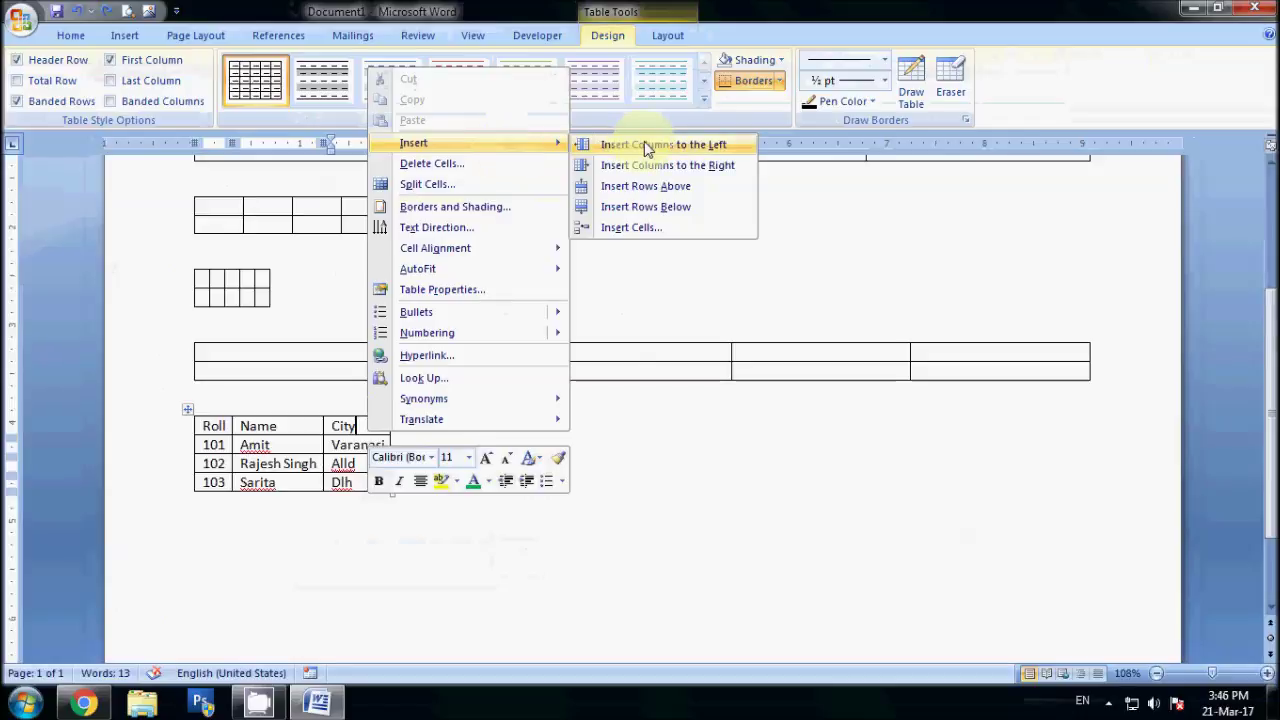
click(651, 150)
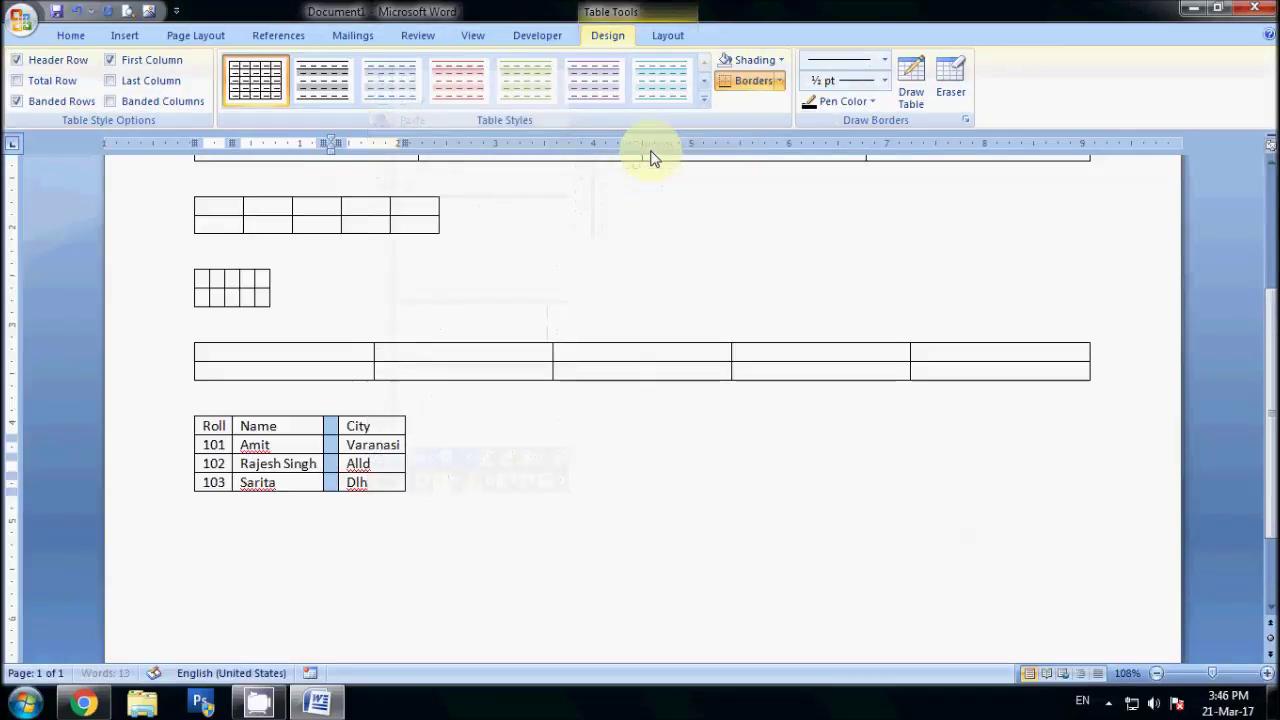
click(372, 425)
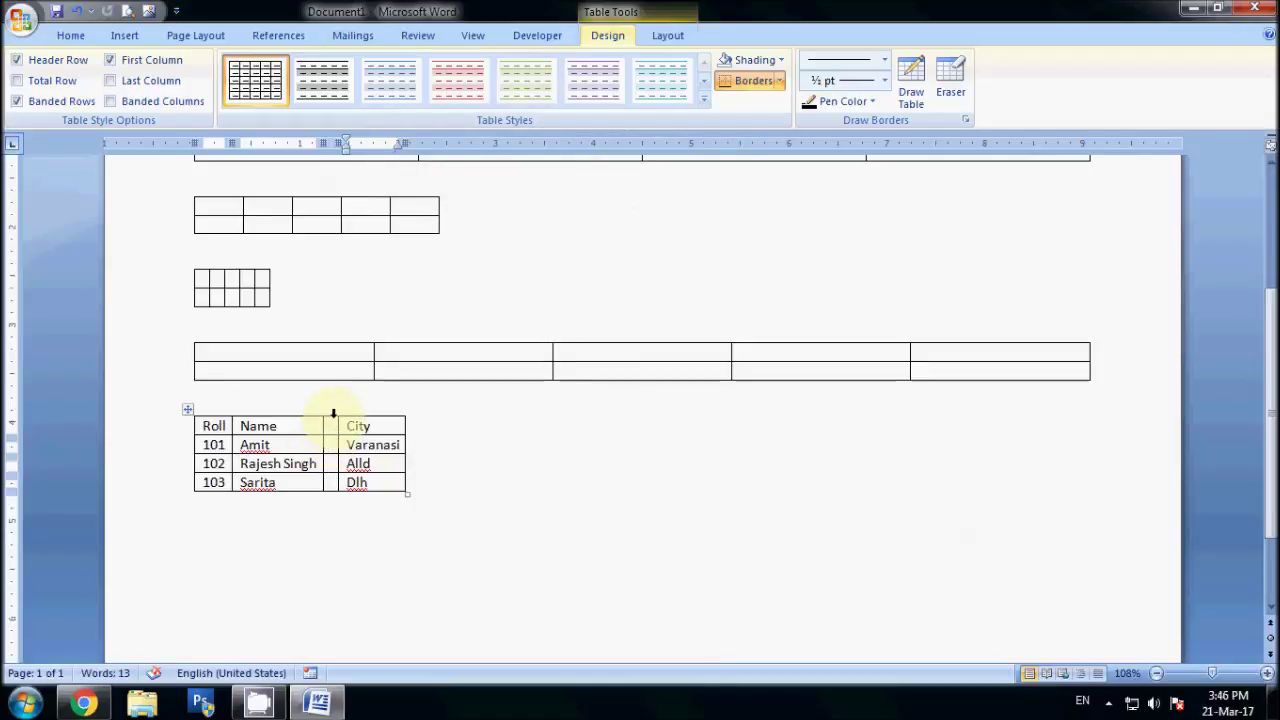
click(275, 448)
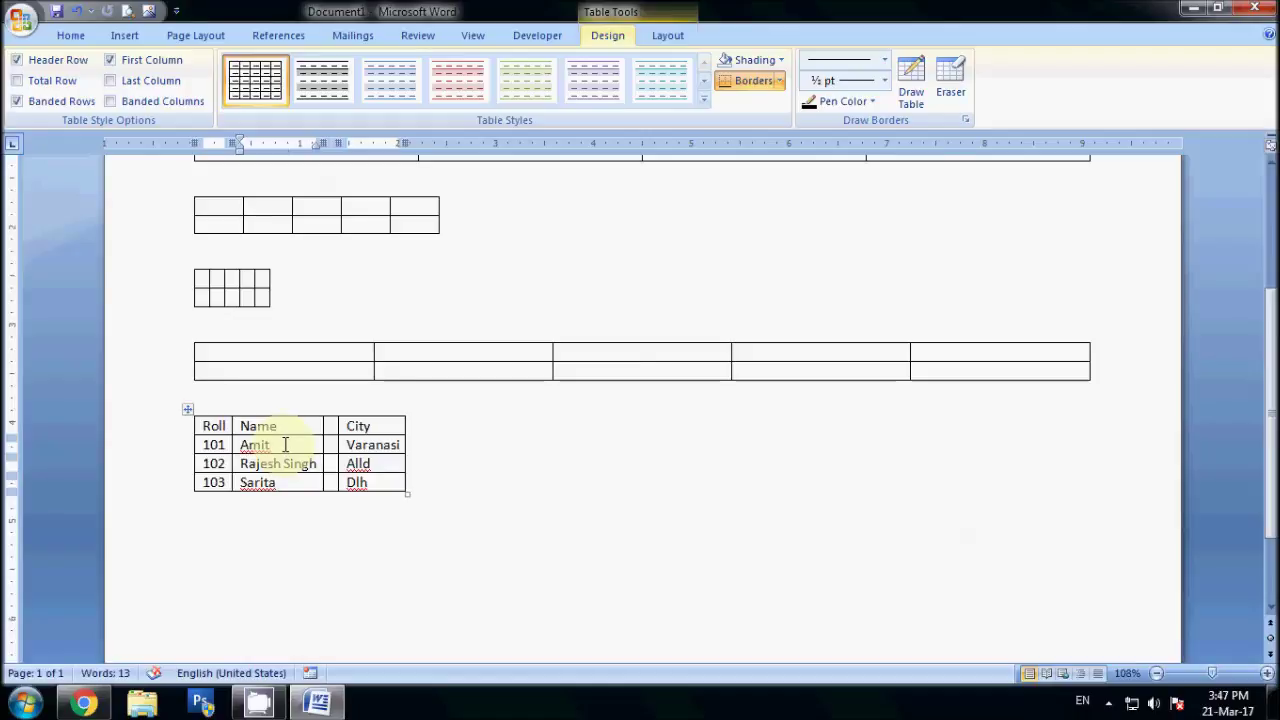
Step: Insert an empty row above the 101 record with Insert Rows Above
right_click(285, 444)
mouse_move(395, 156)
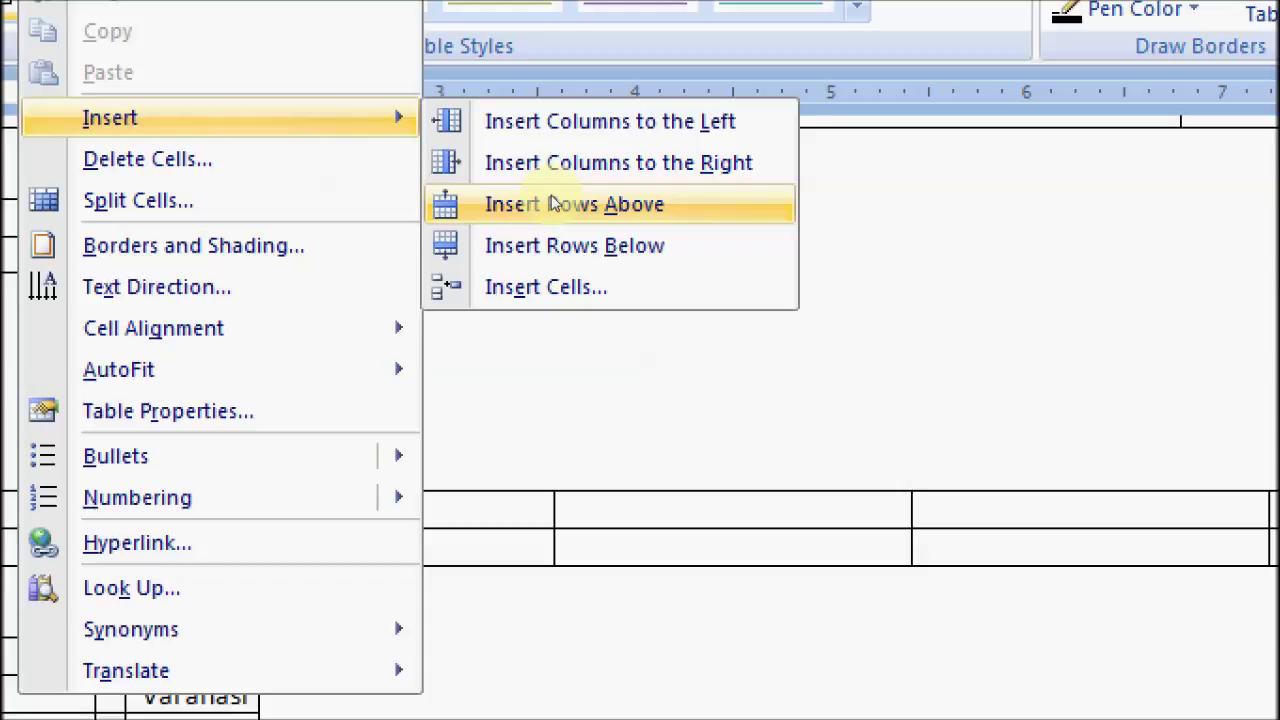
click(552, 203)
click(294, 443)
right_click(294, 443)
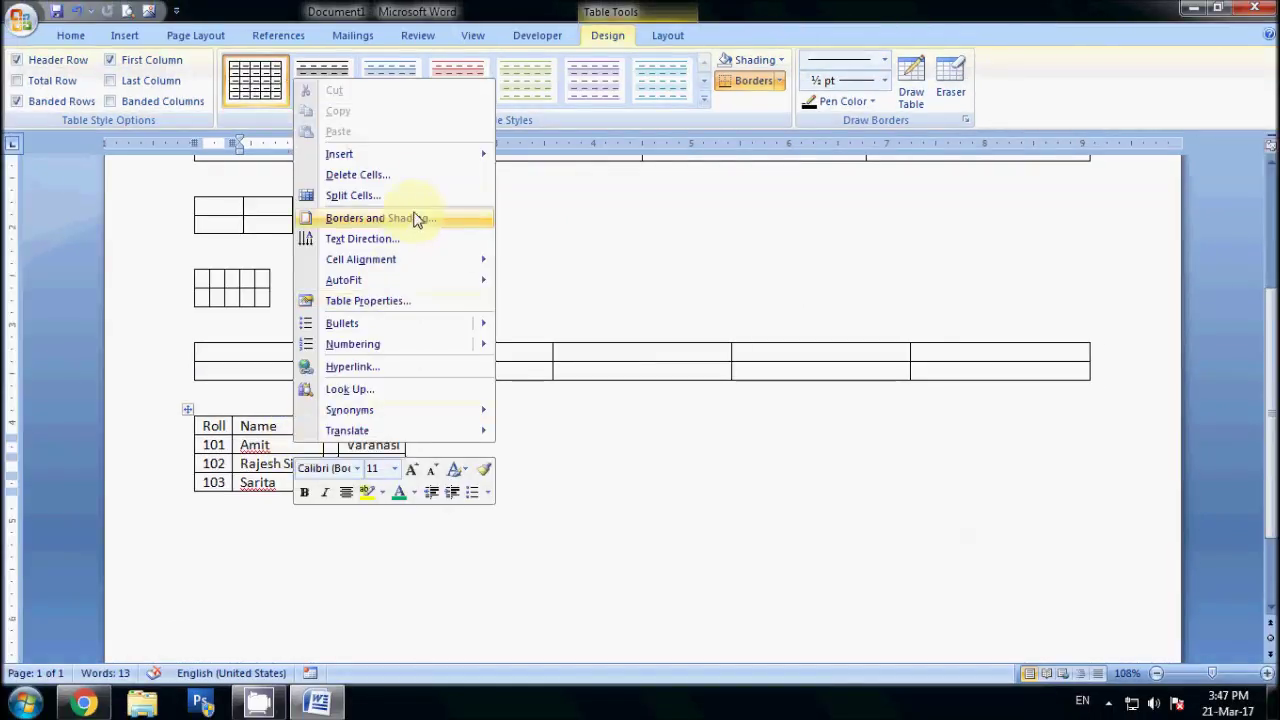
click(586, 203)
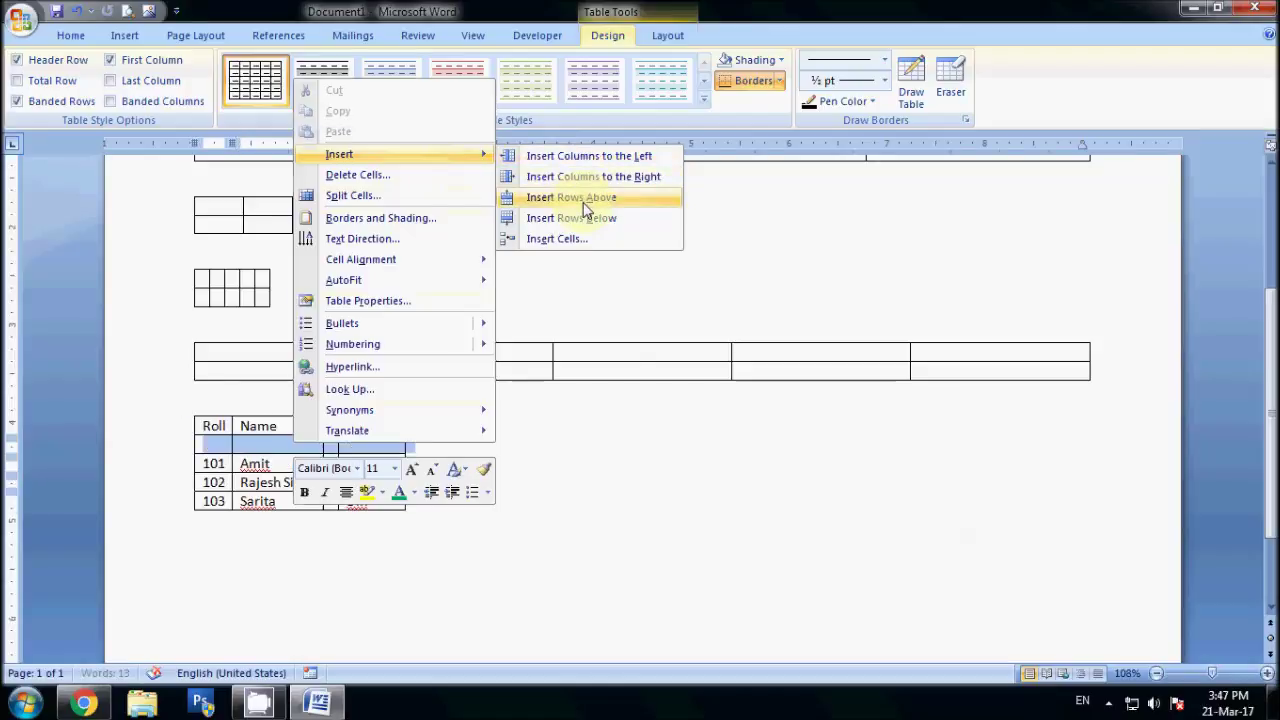
click(294, 448)
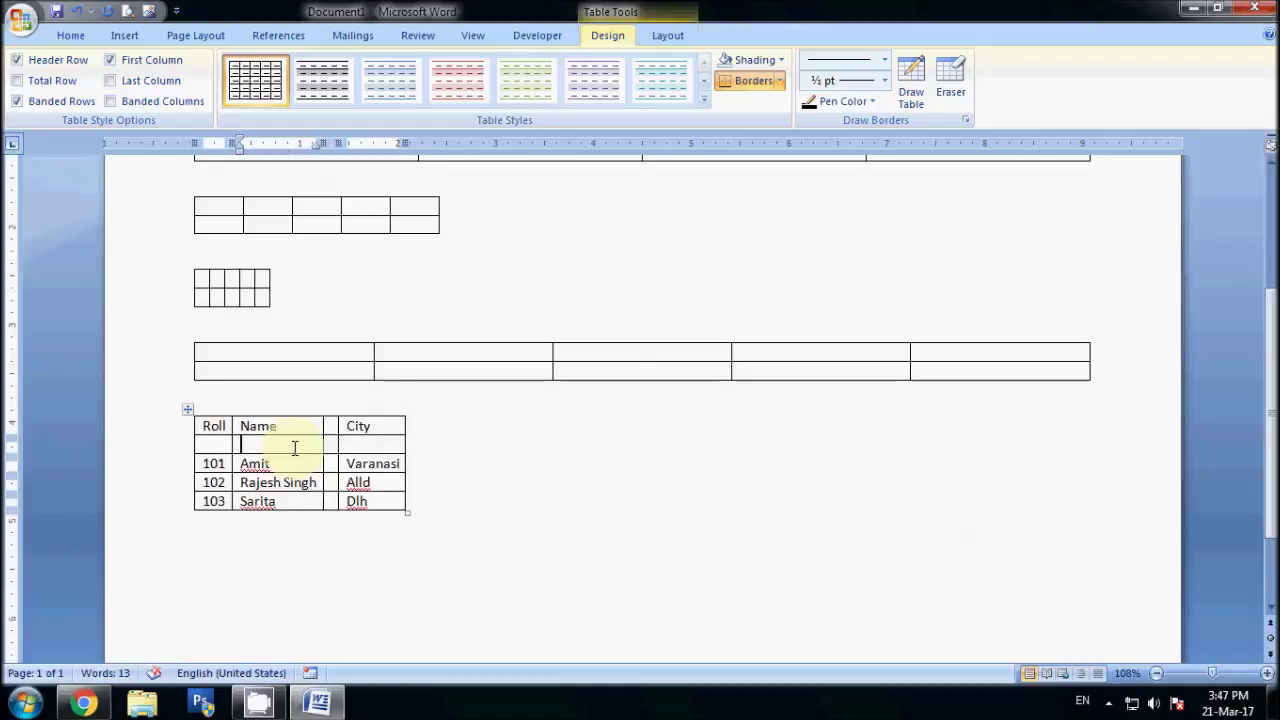
click(293, 464)
Step: Insert a cell at row 101's Name cell, shifting cells right
right_click(293, 464)
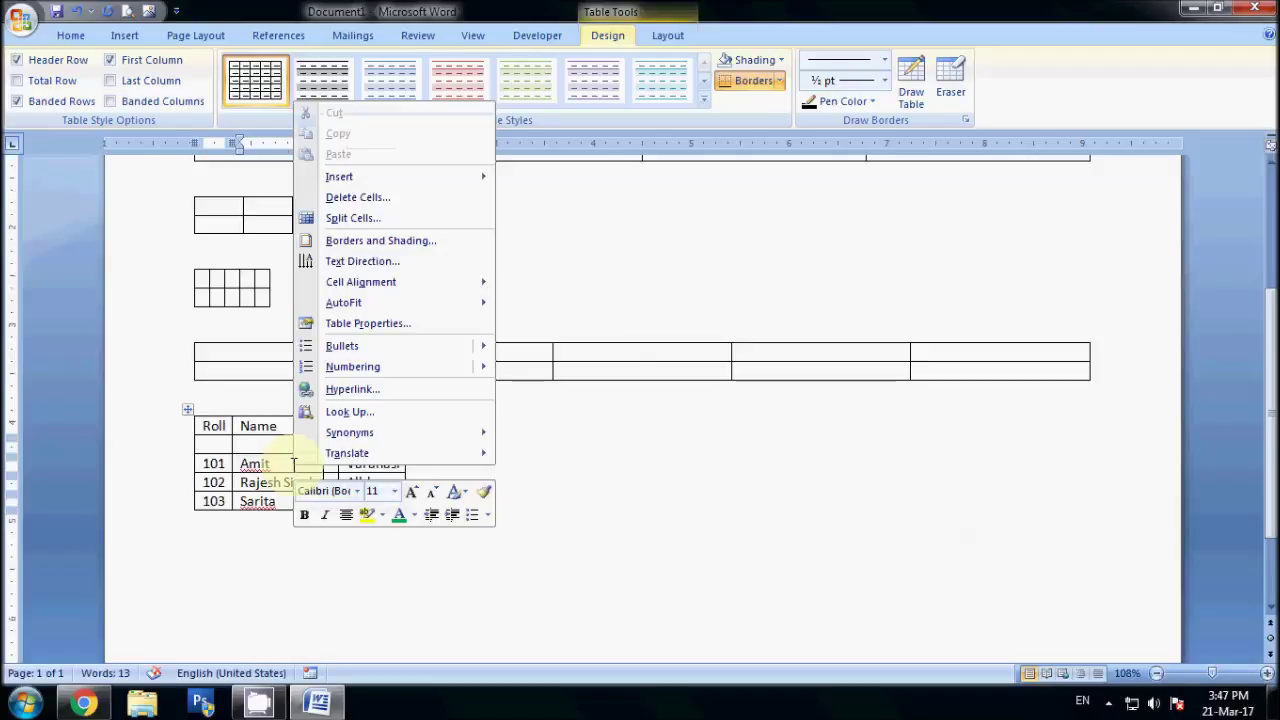
mouse_move(412, 180)
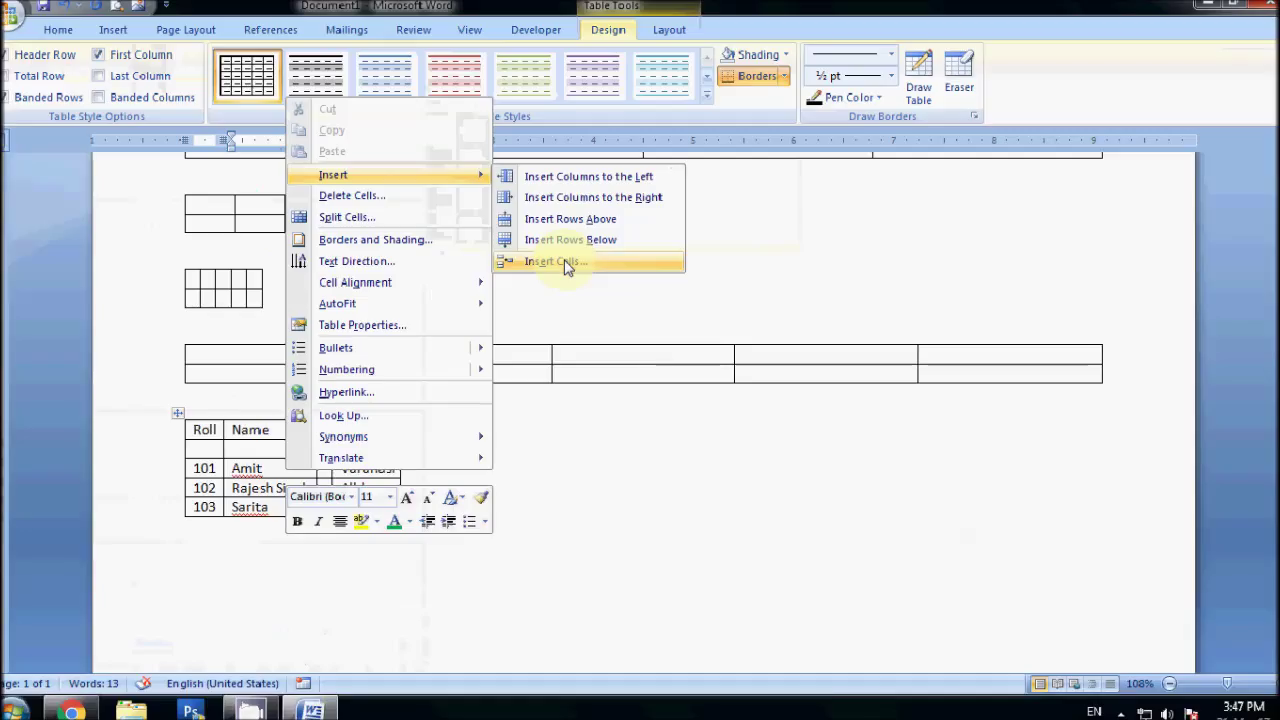
key(Escape)
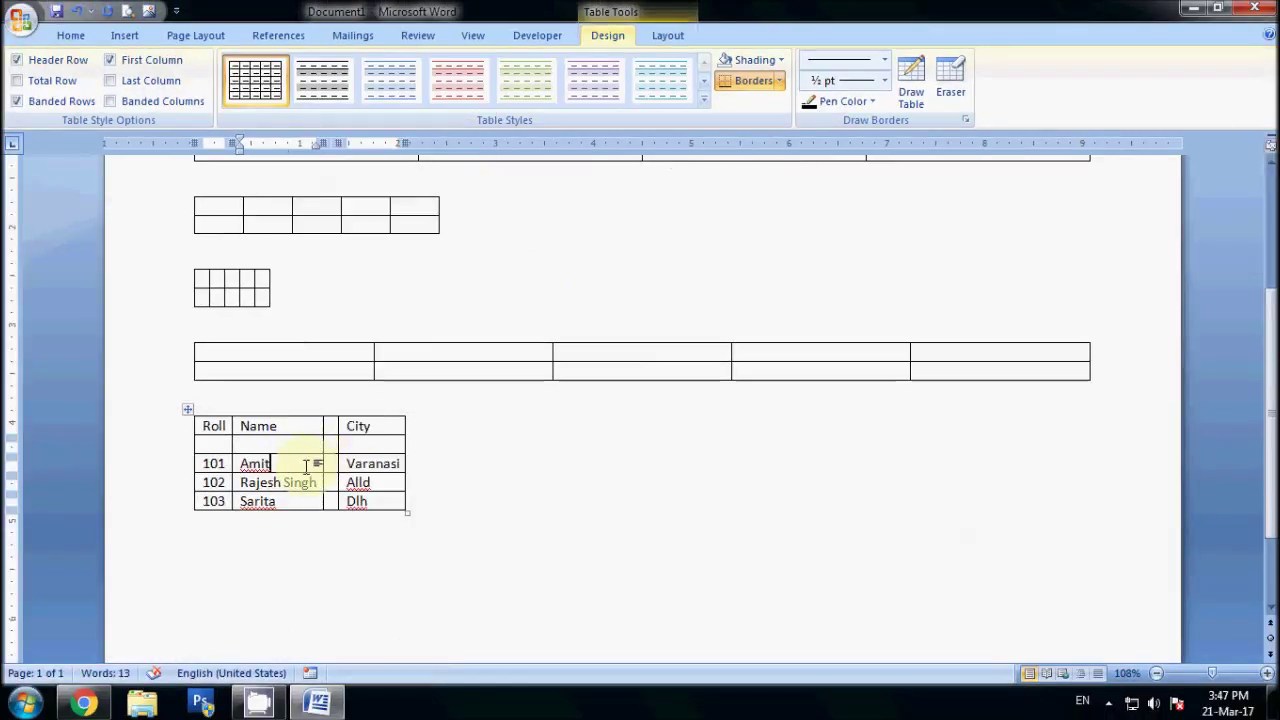
right_click(306, 466)
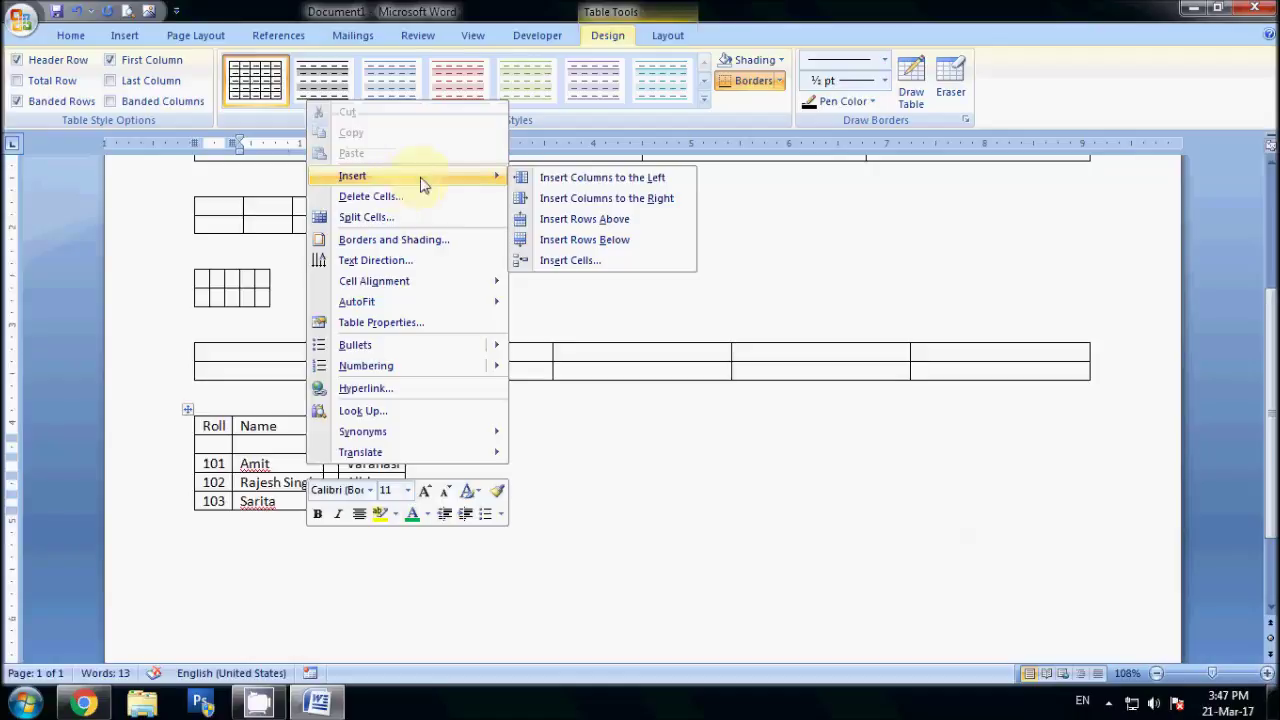
click(570, 260)
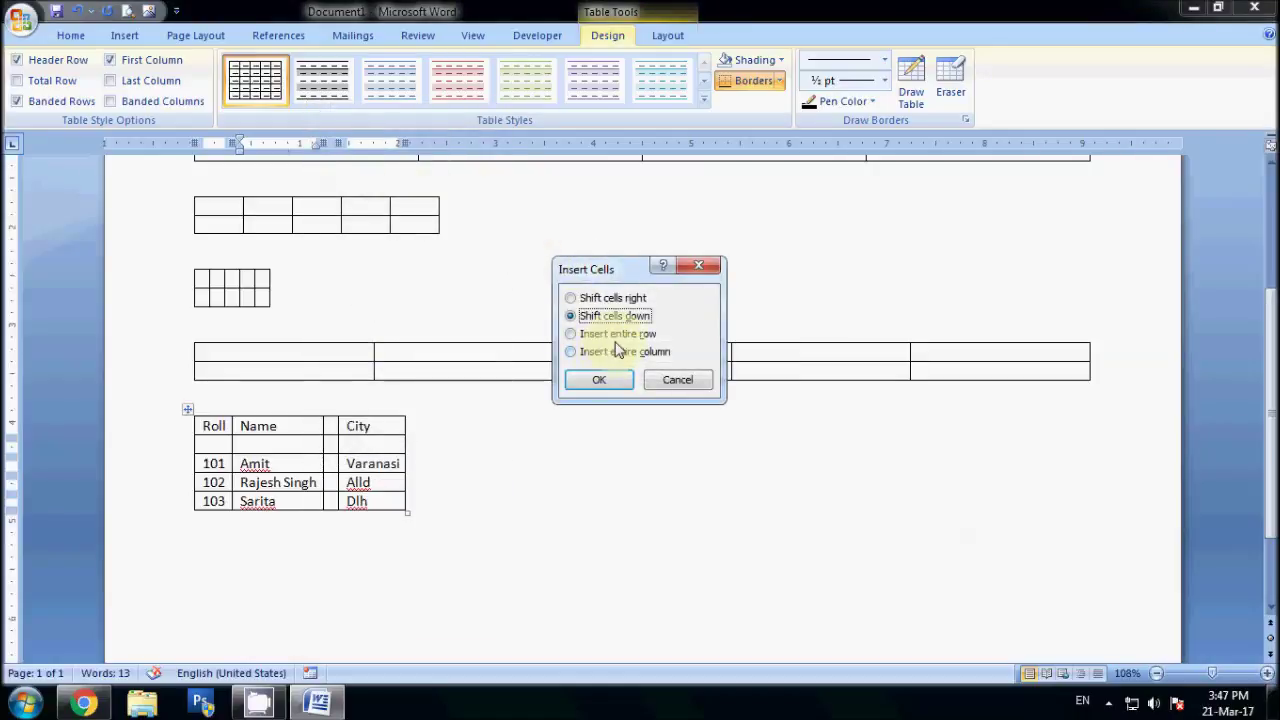
click(697, 267)
right_click(297, 466)
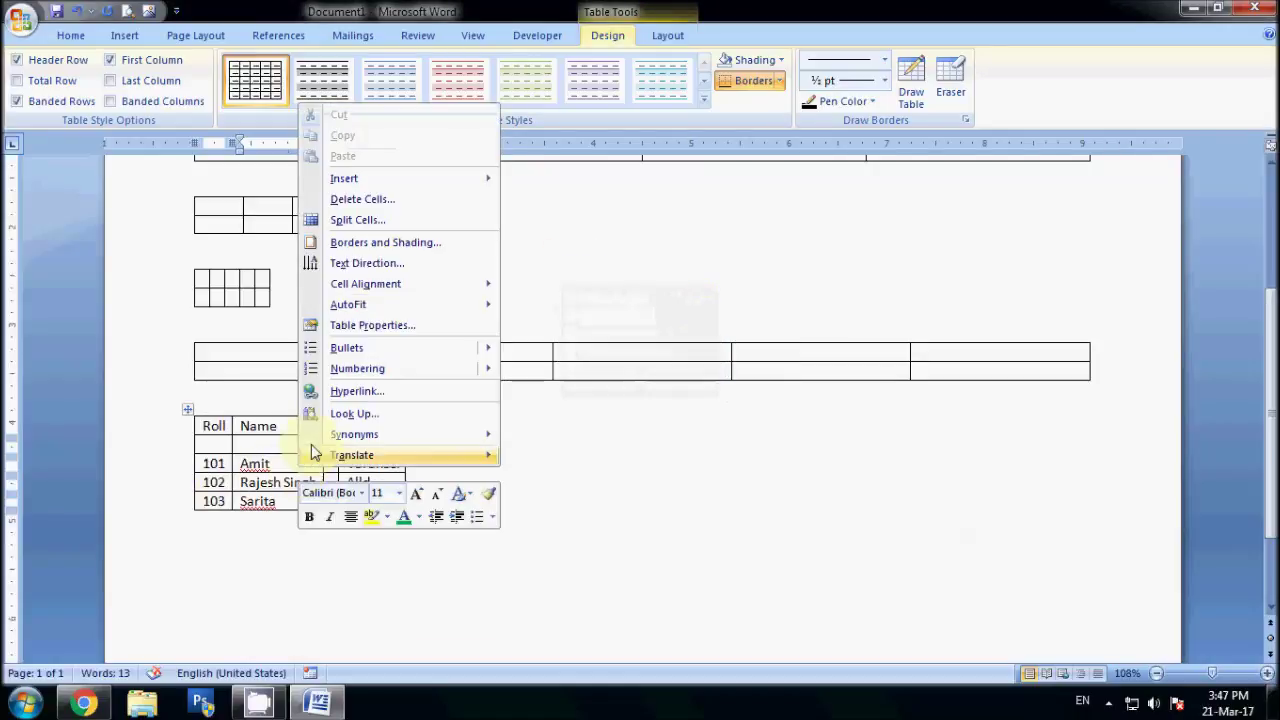
mouse_move(409, 183)
click(572, 264)
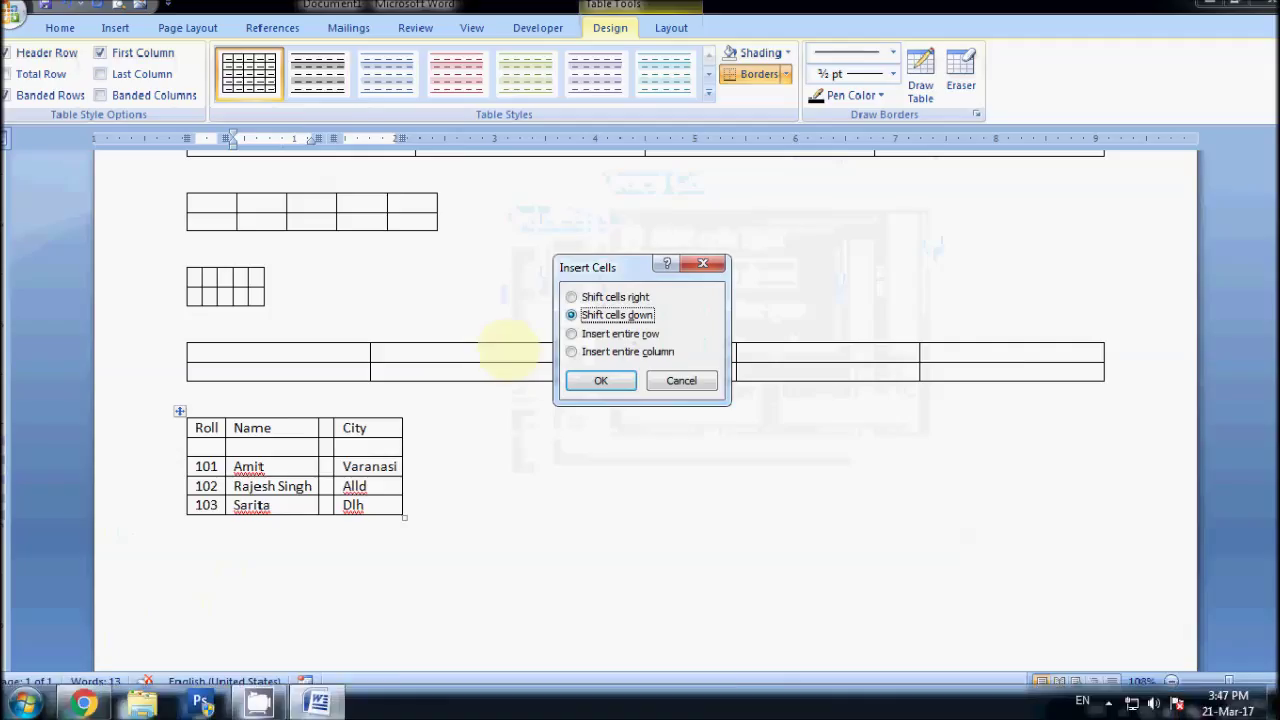
click(571, 298)
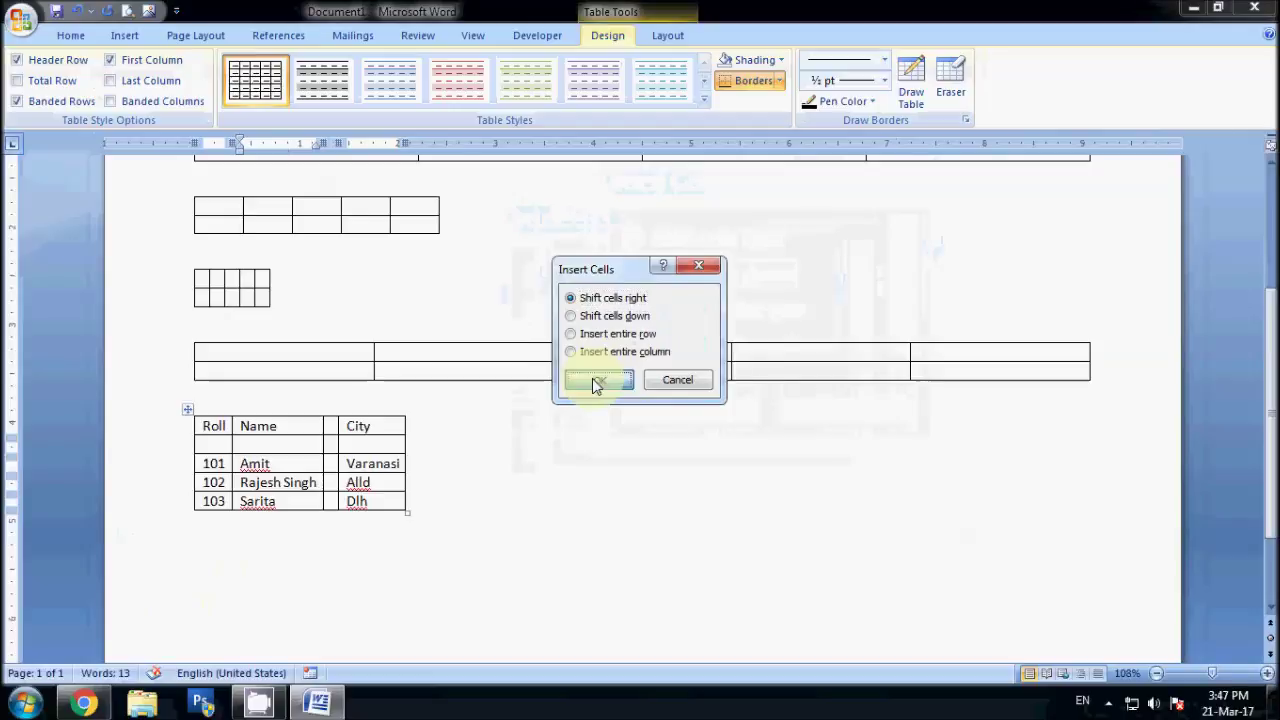
click(598, 380)
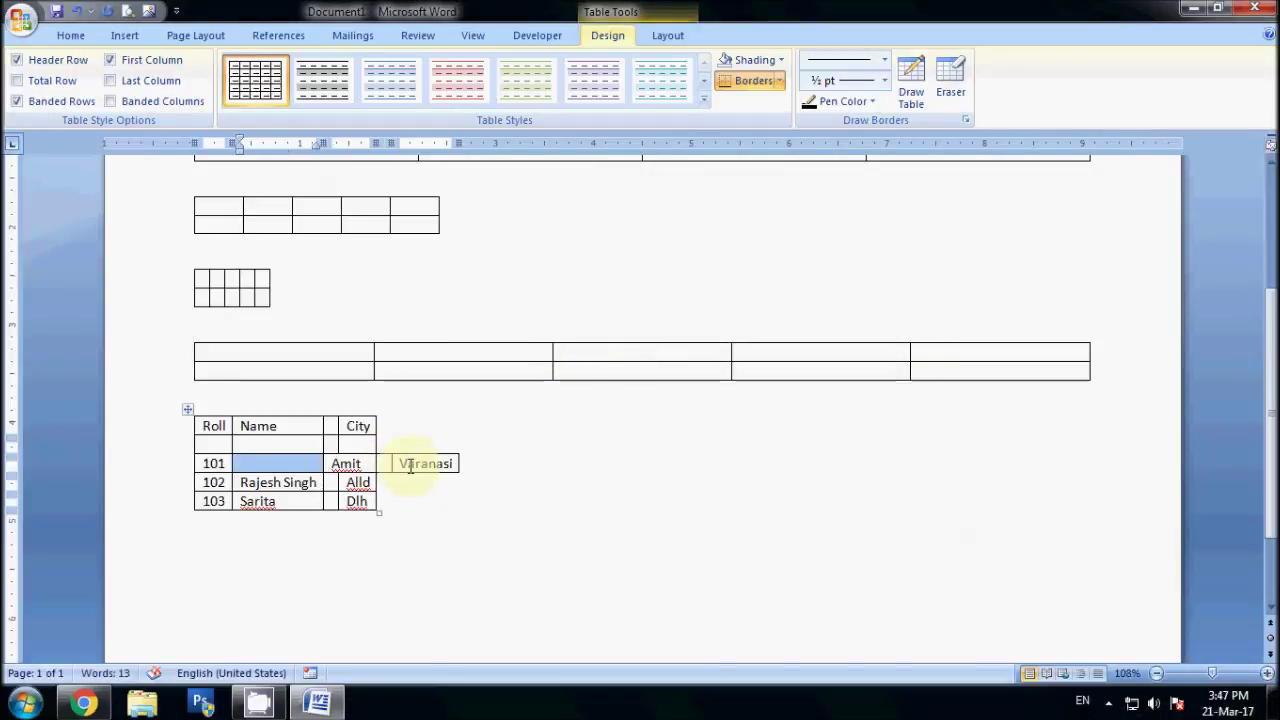
Step: Undo the cell insertion so 101's name and city realign under their headings
click(287, 468)
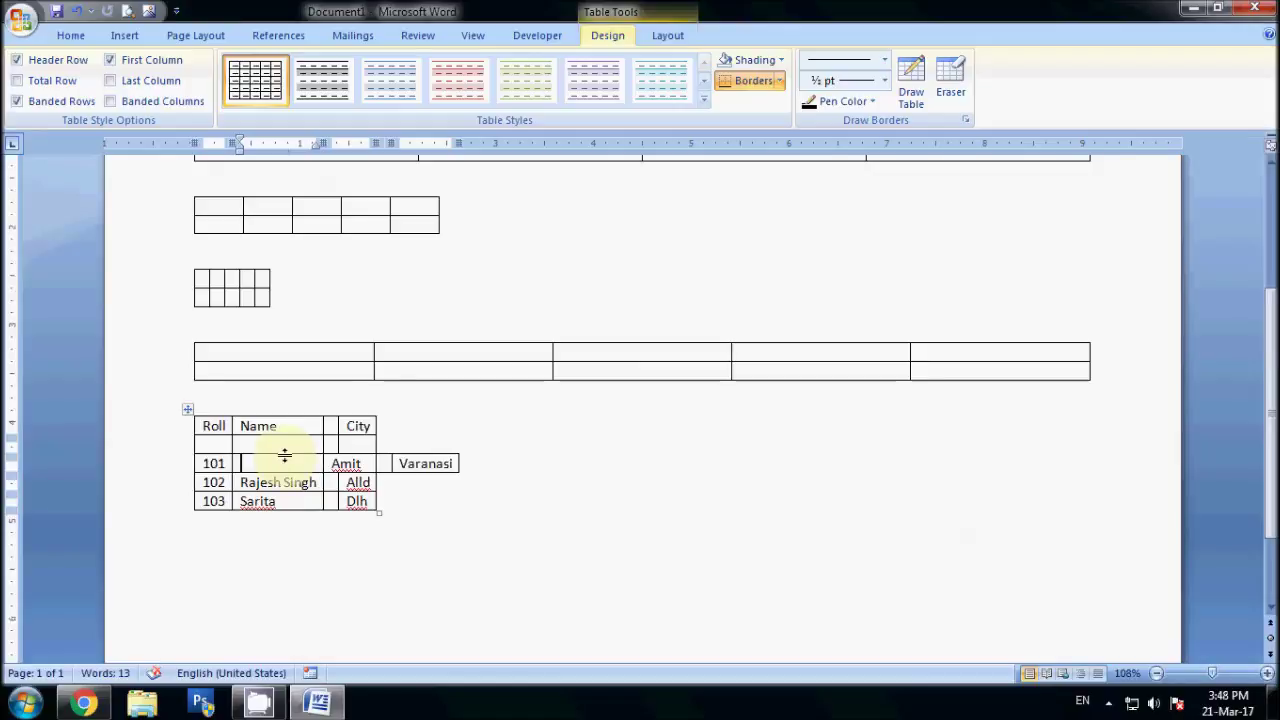
key(ctrl+z)
click(366, 462)
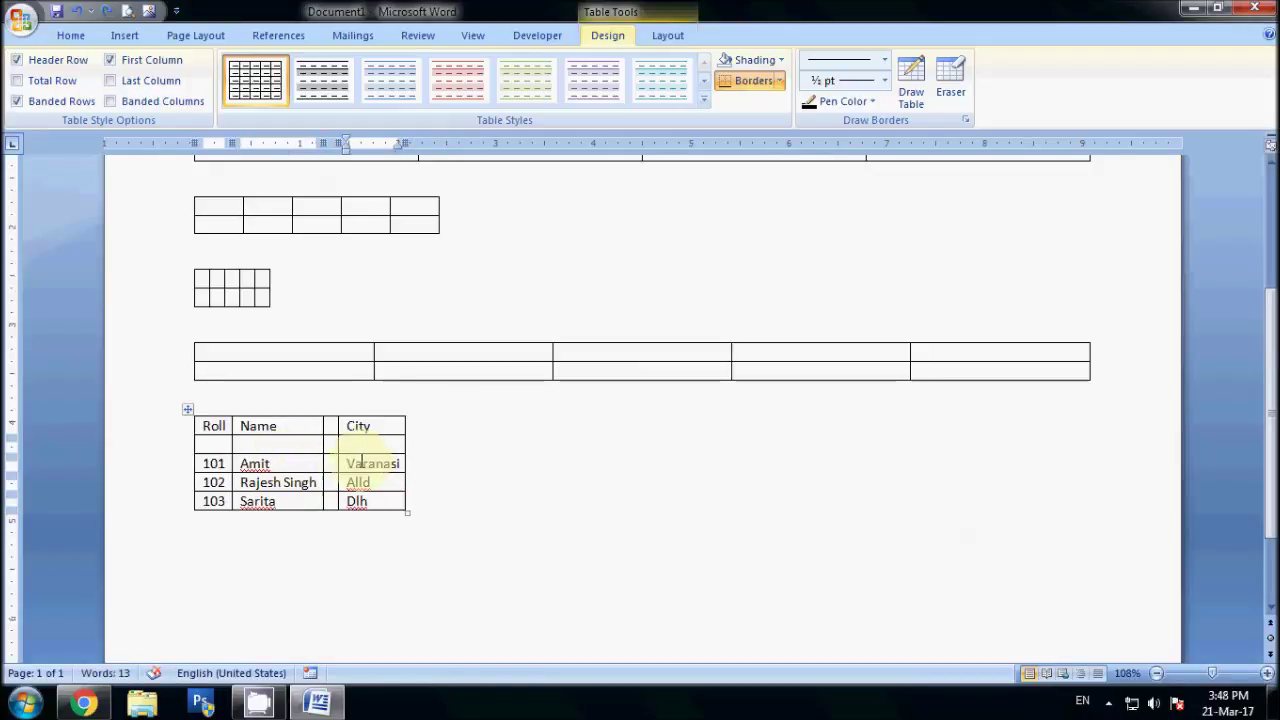
Step: Insert a new empty row above the Roll, Name, City heading row via Insert Rows Above
click(301, 427)
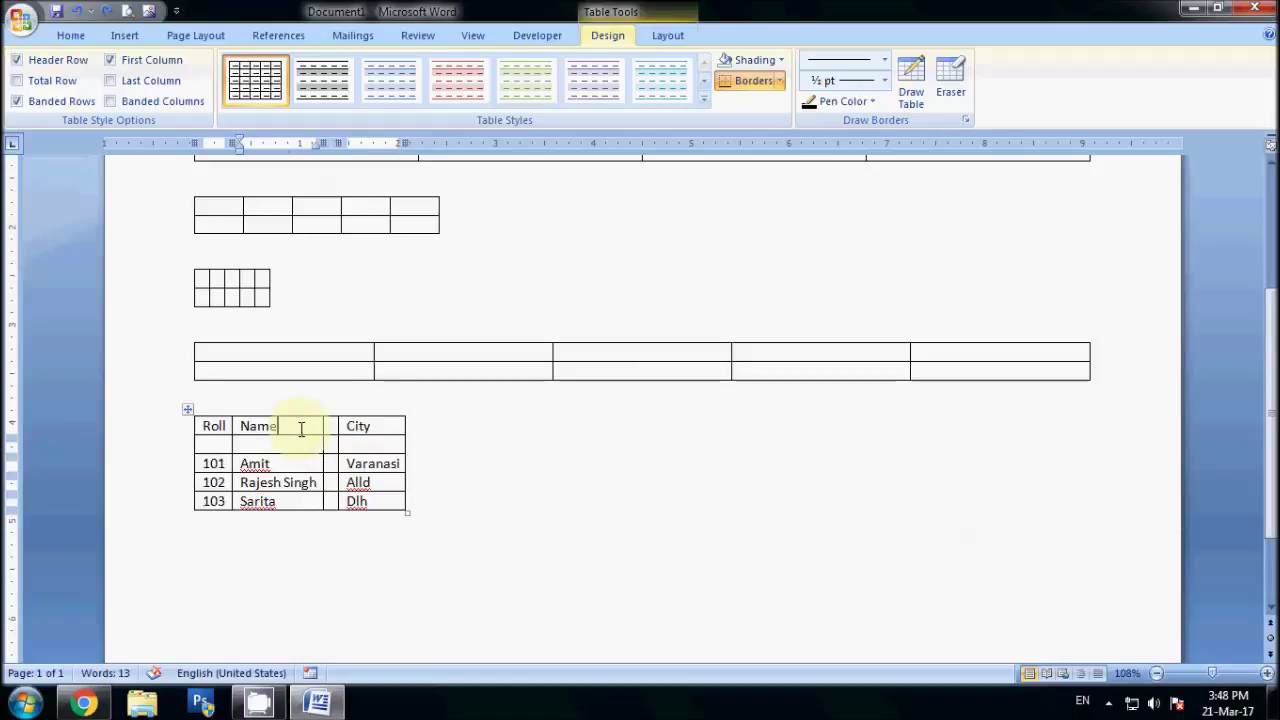
right_click(301, 427)
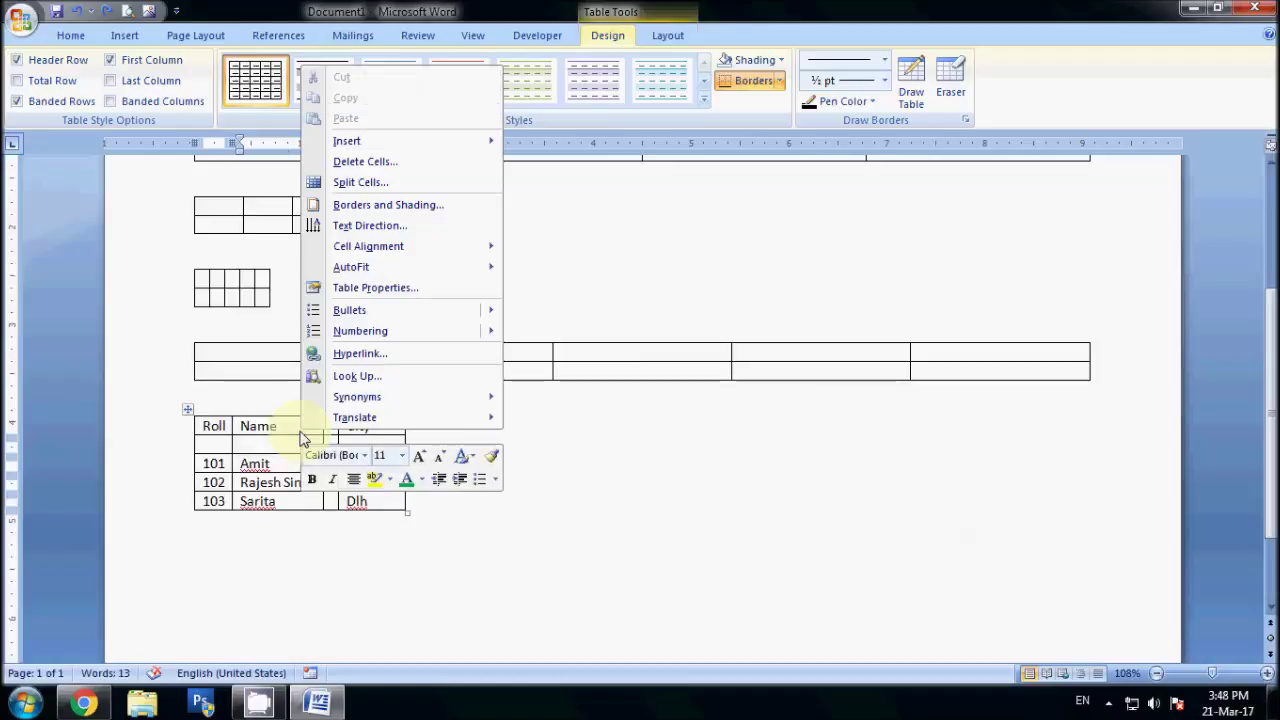
mouse_move(429, 149)
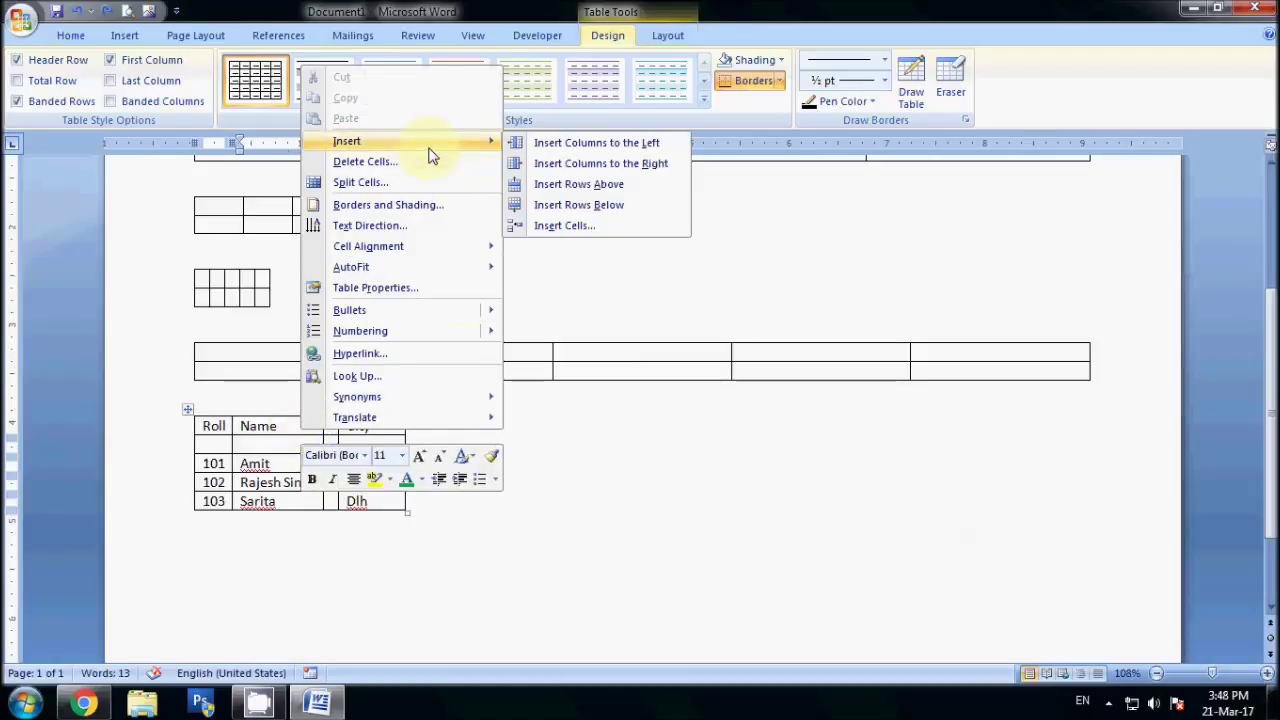
click(605, 185)
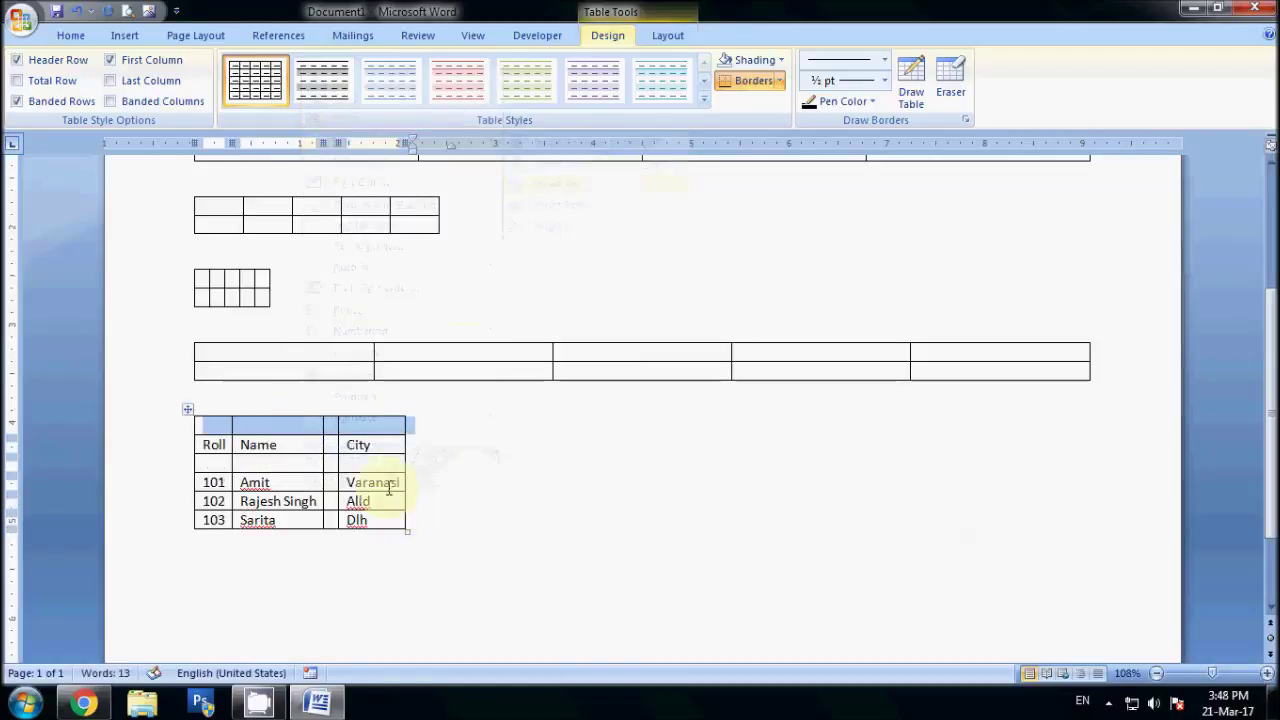
click(386, 465)
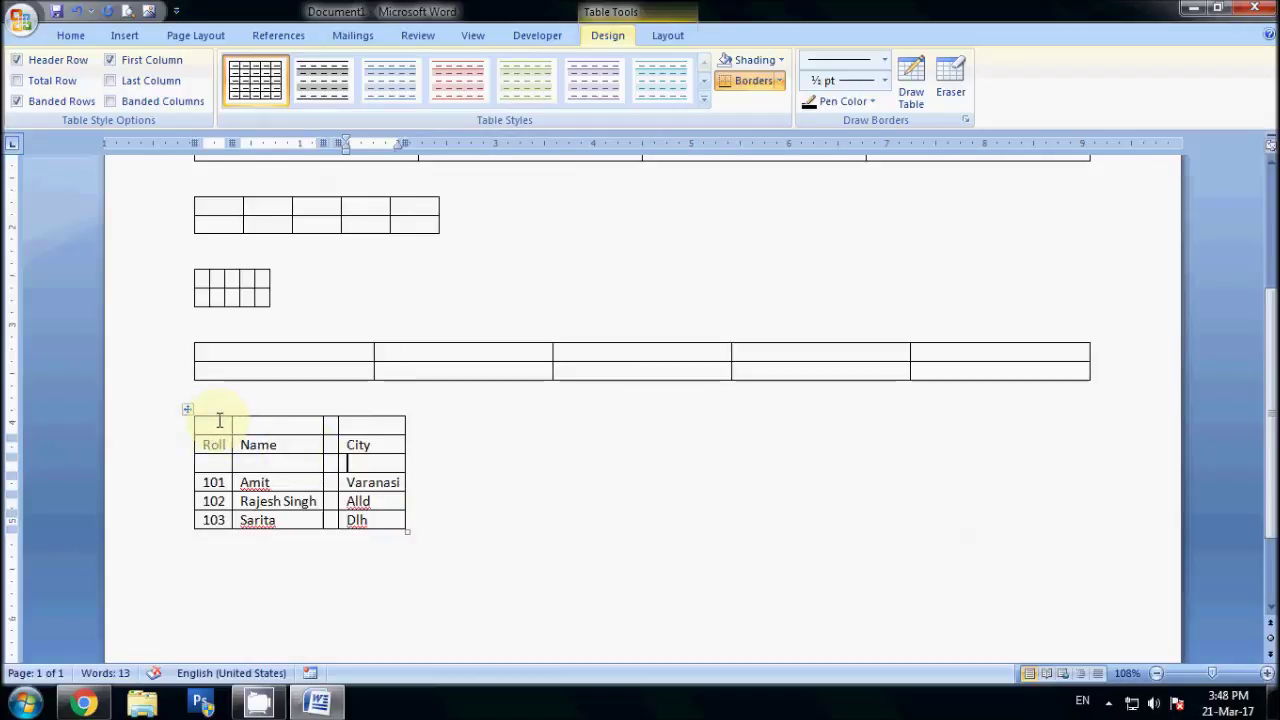
drag(215, 424, 365, 430)
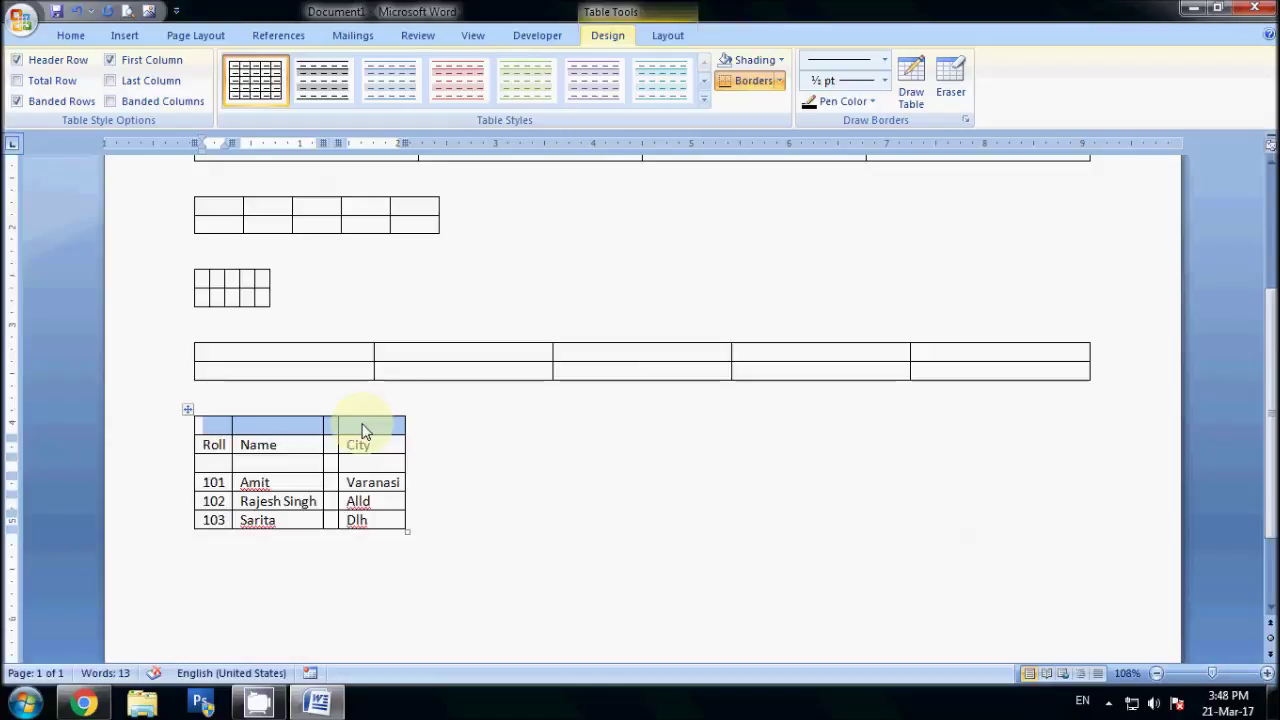
click(360, 428)
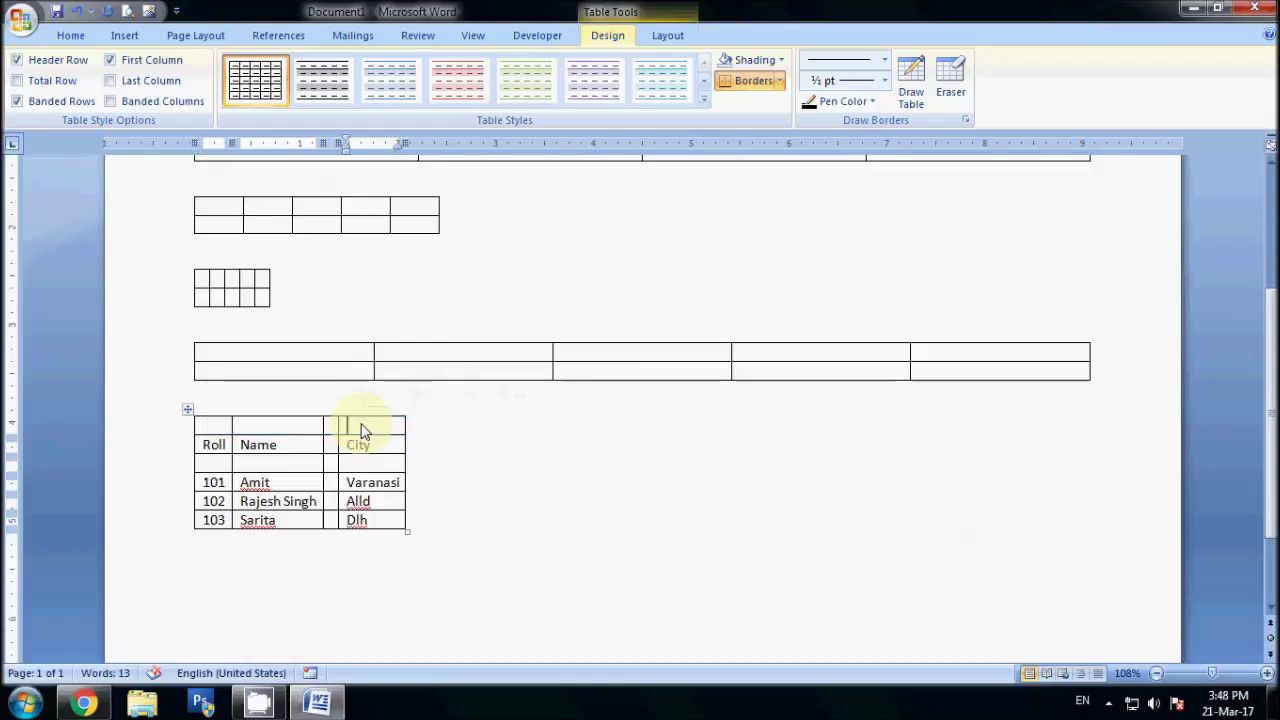
Step: Merge the top row into one cell titled 'Student Data', centred
drag(227, 428, 360, 428)
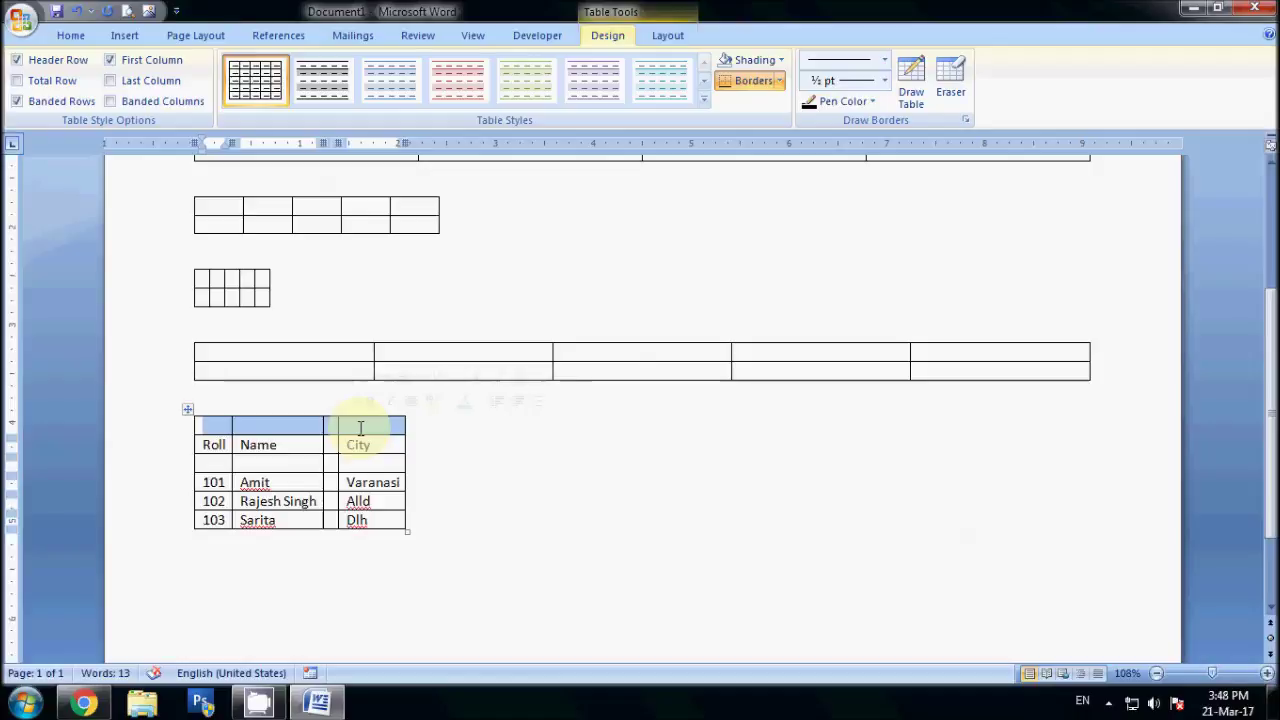
right_click(361, 429)
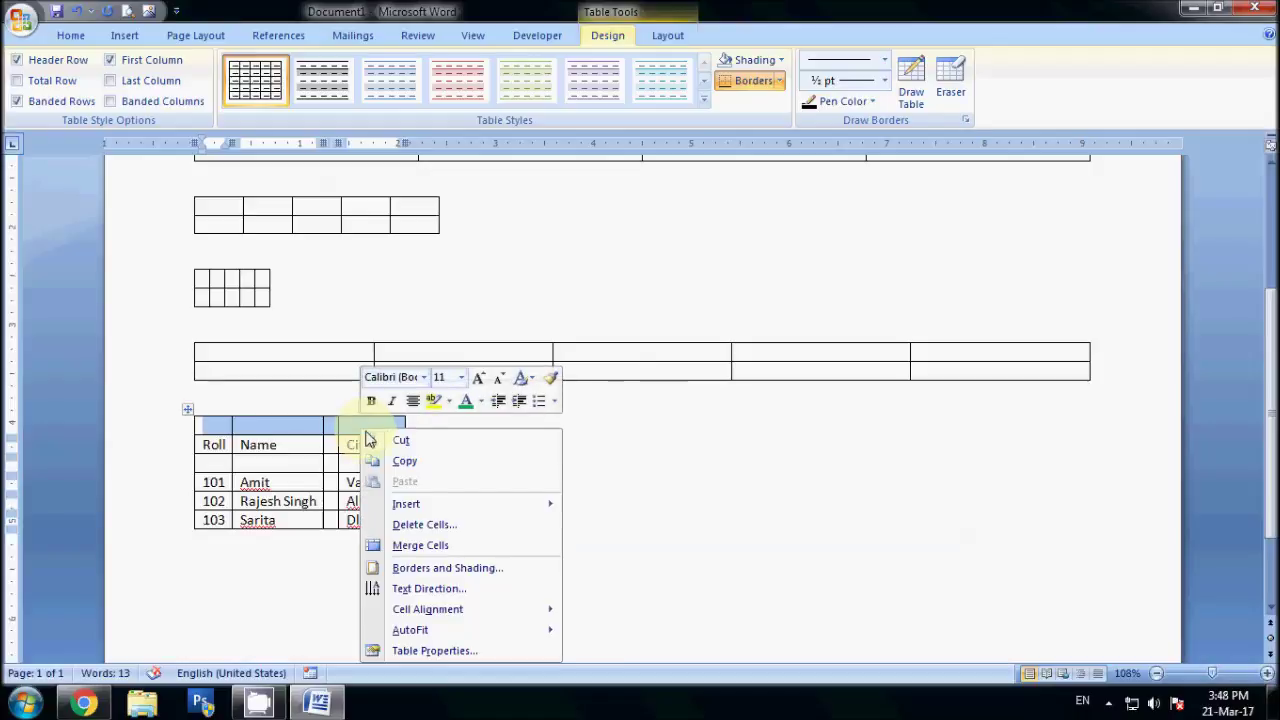
click(437, 546)
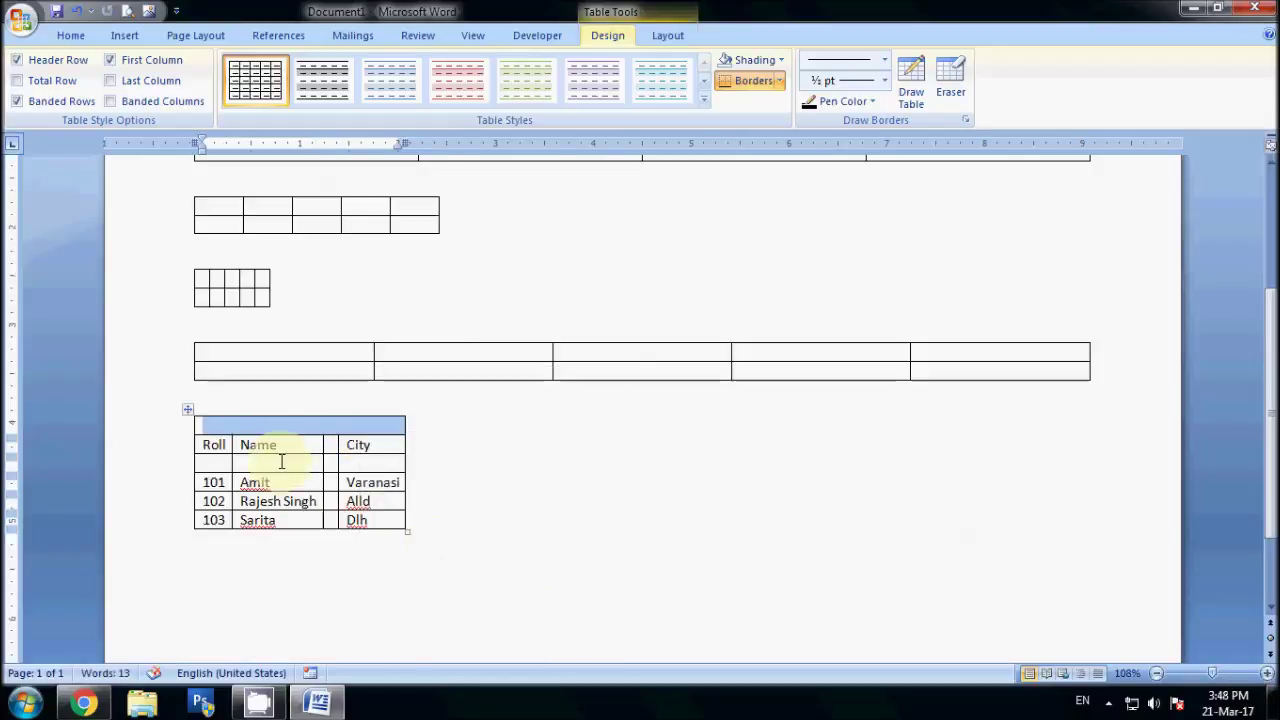
click(305, 428)
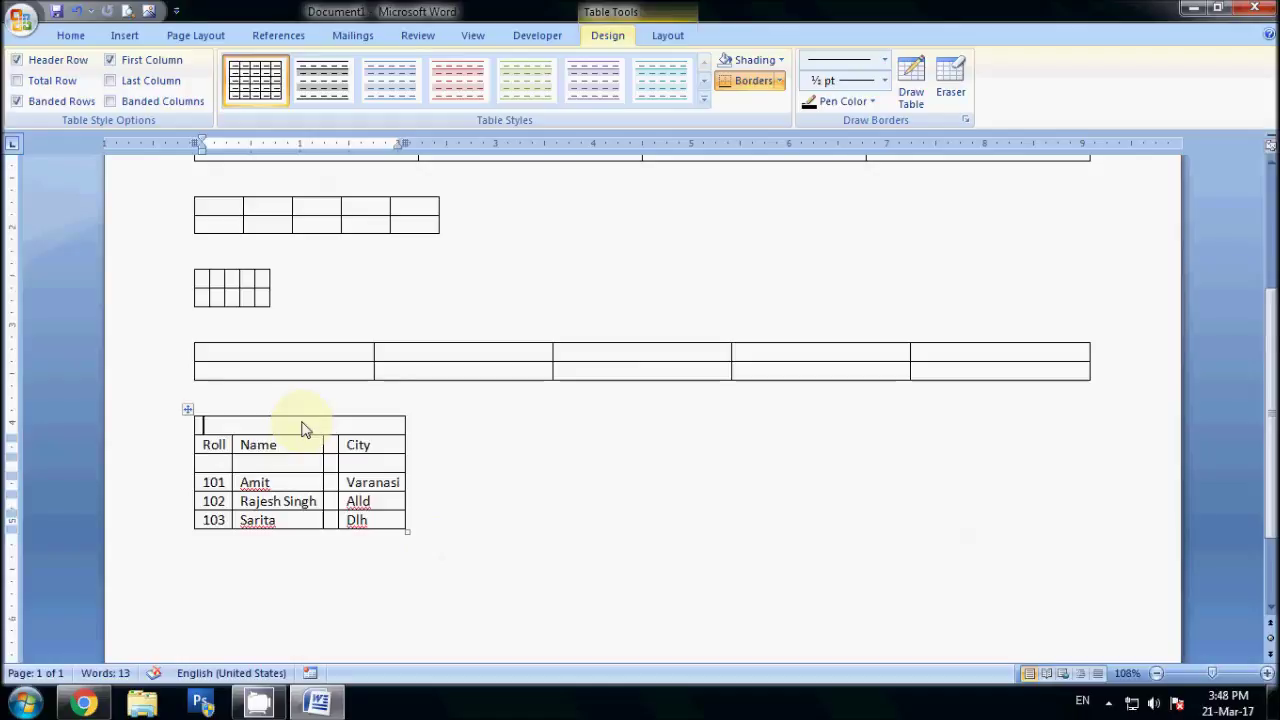
text(Student Data)
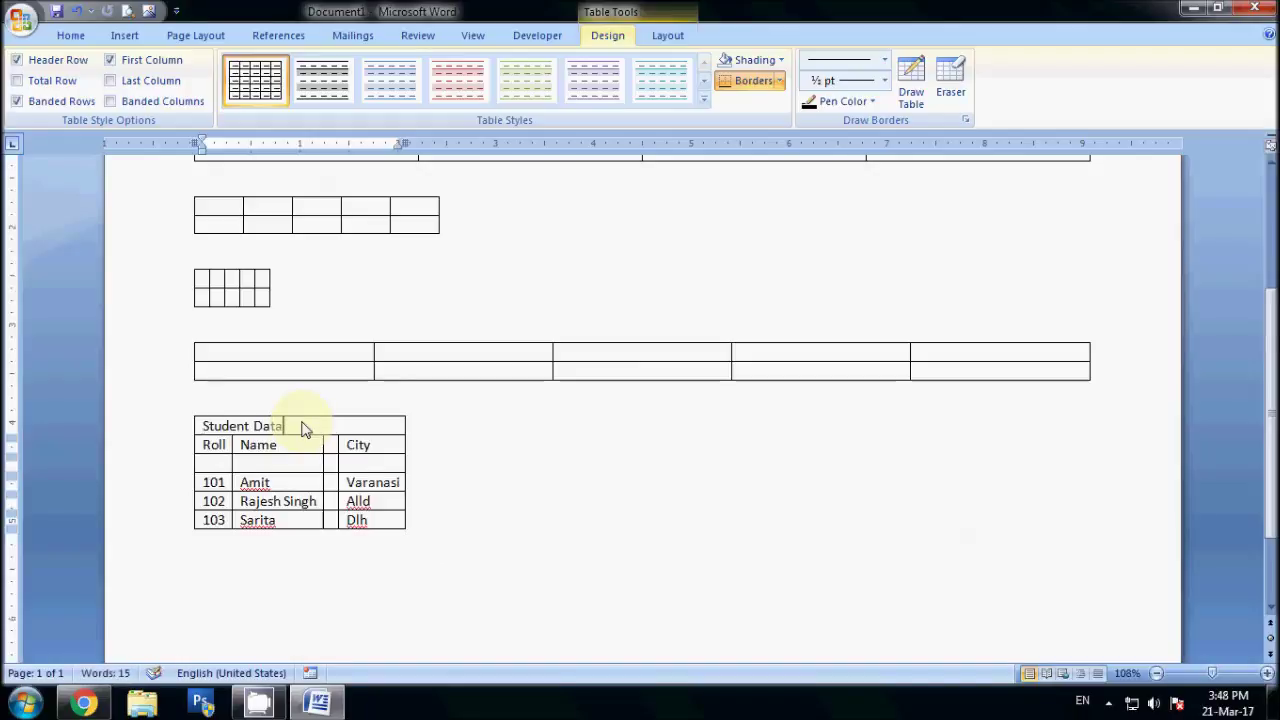
key(ctrl+e)
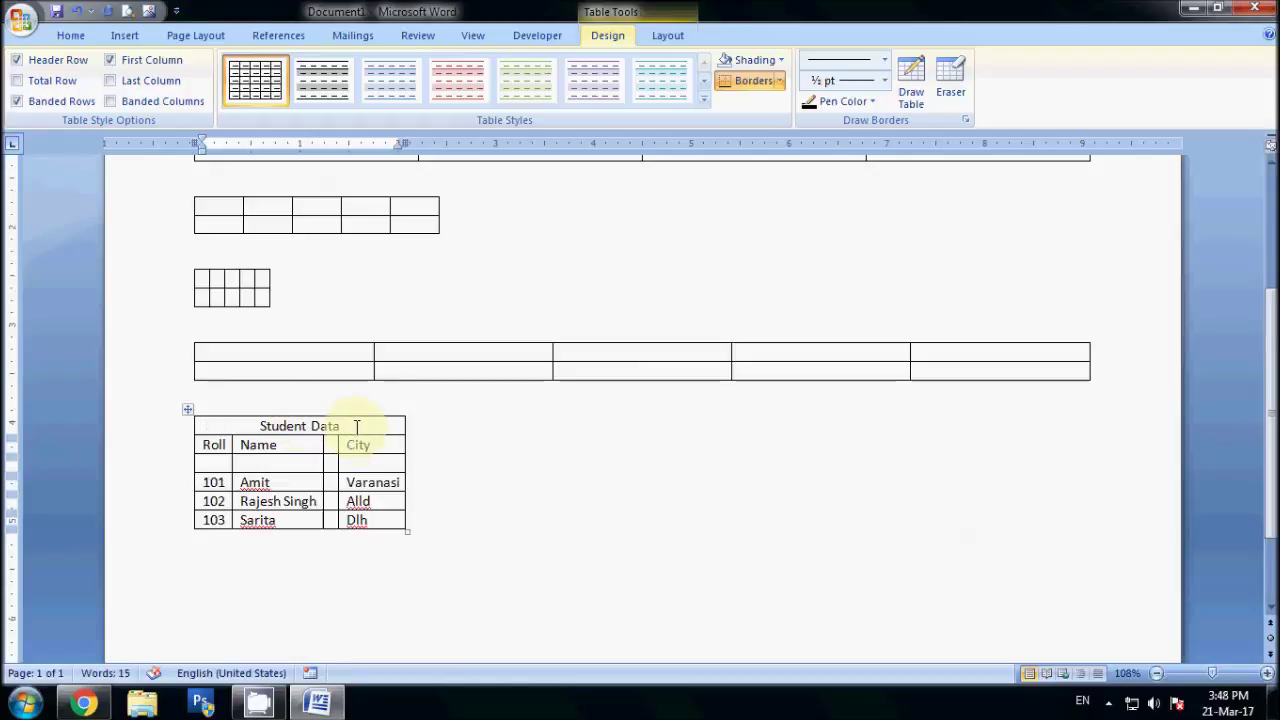
Step: Add a new empty row below the 103 student record
scroll(354, 413, down, 1)
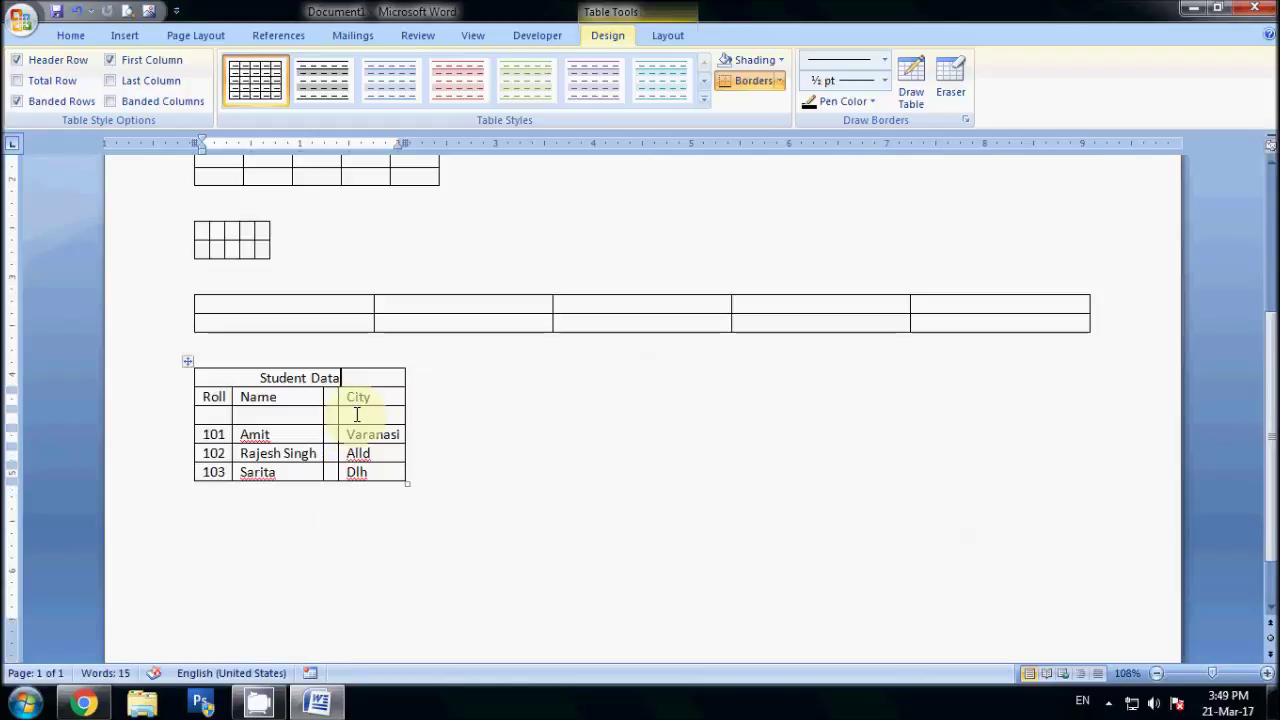
click(381, 471)
key(Tab)
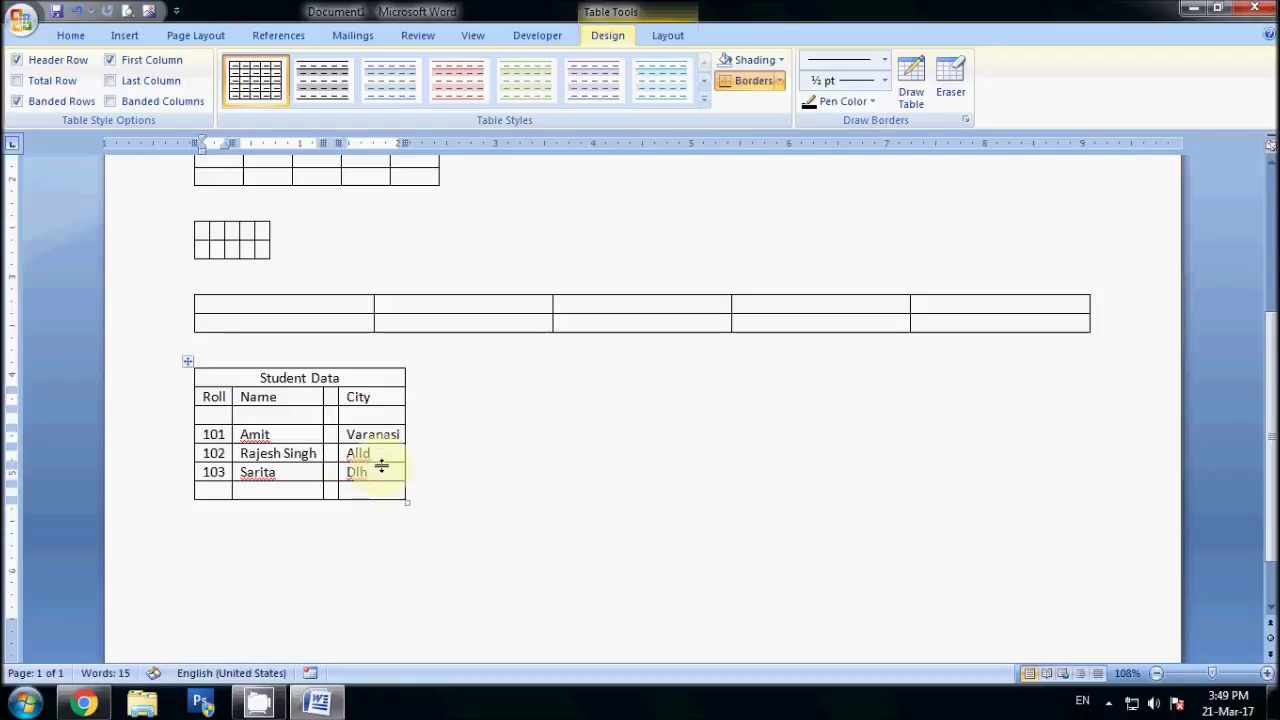
drag(218, 489, 371, 488)
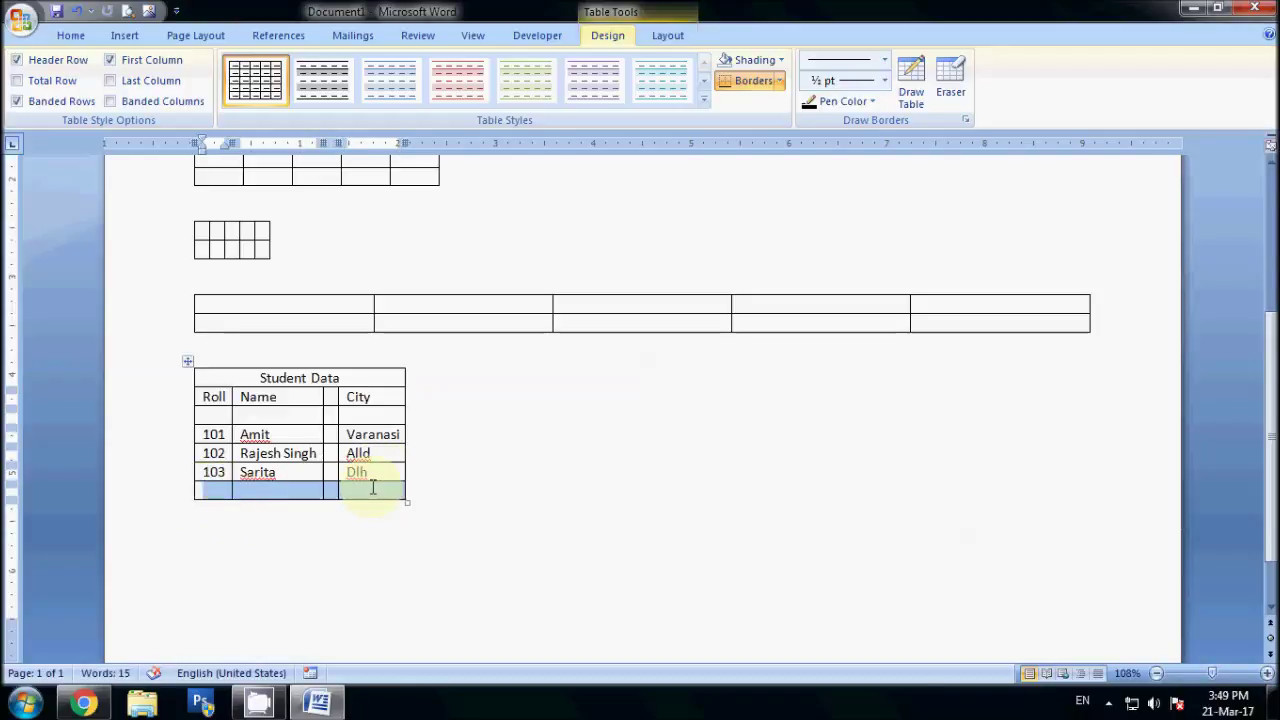
Step: Merge the four cells of the empty last row into a single cell
right_click(352, 490)
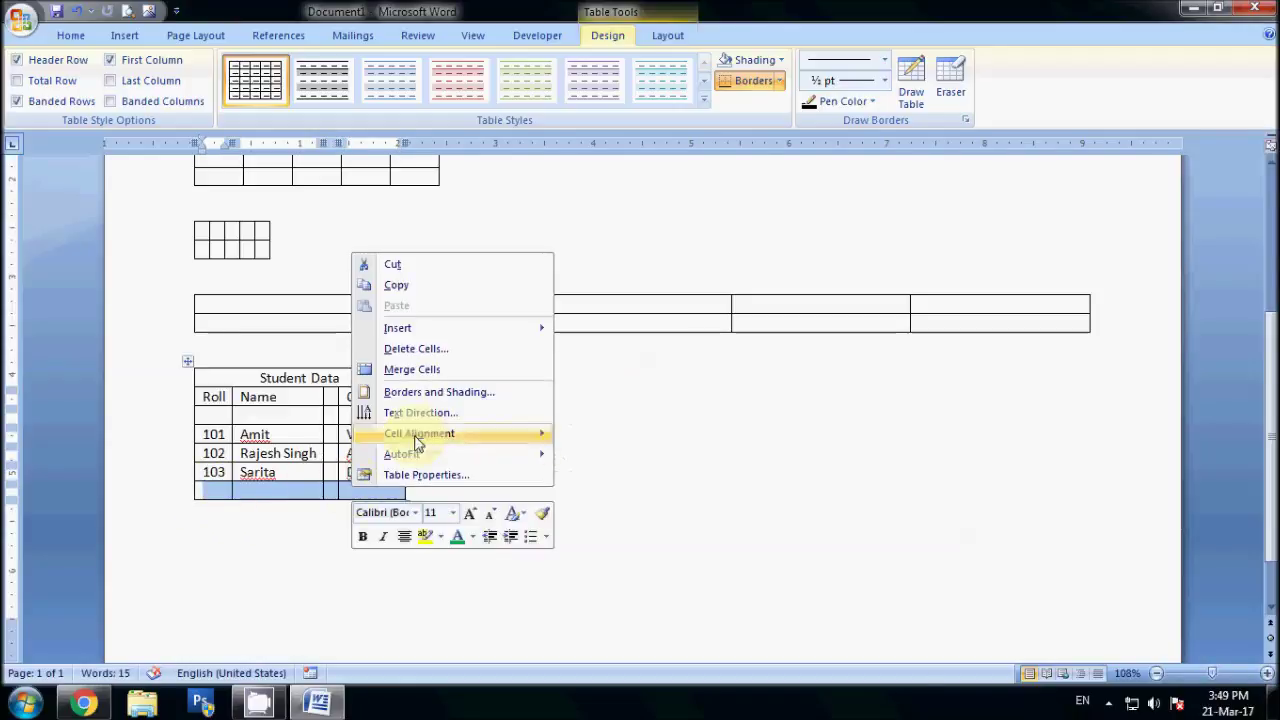
click(425, 369)
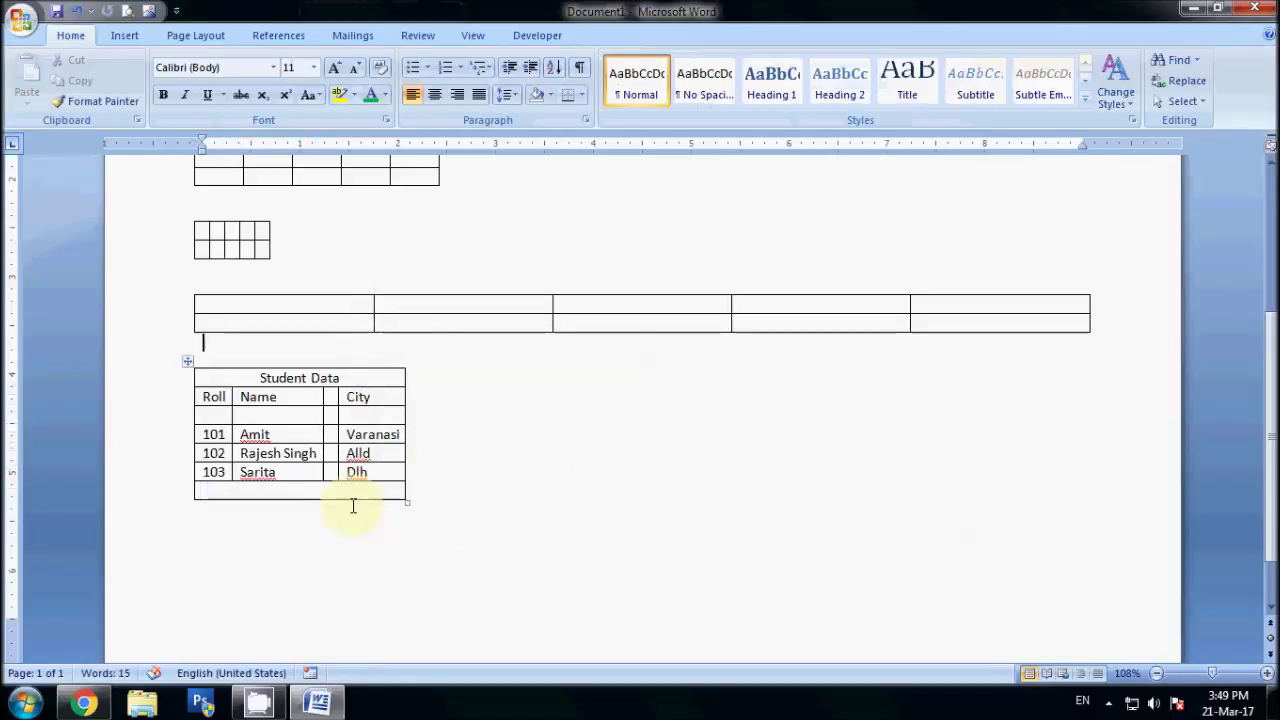
click(342, 490)
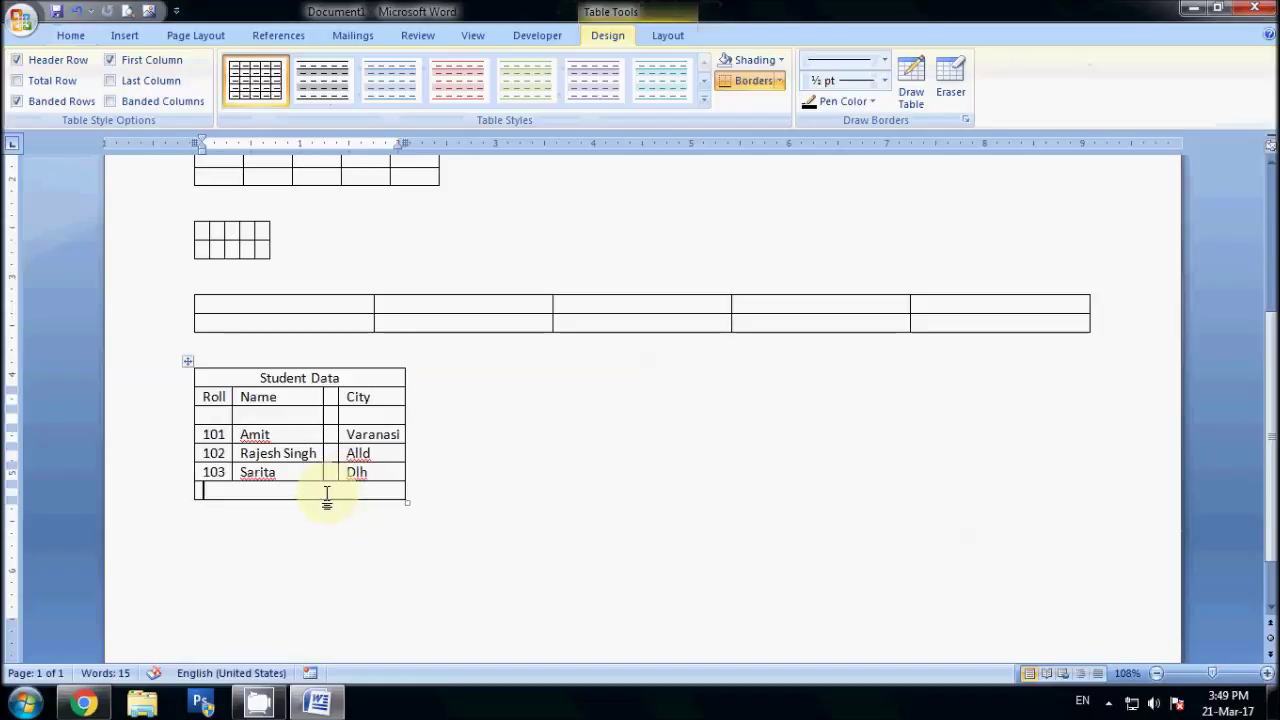
scroll(326, 485, down, 1)
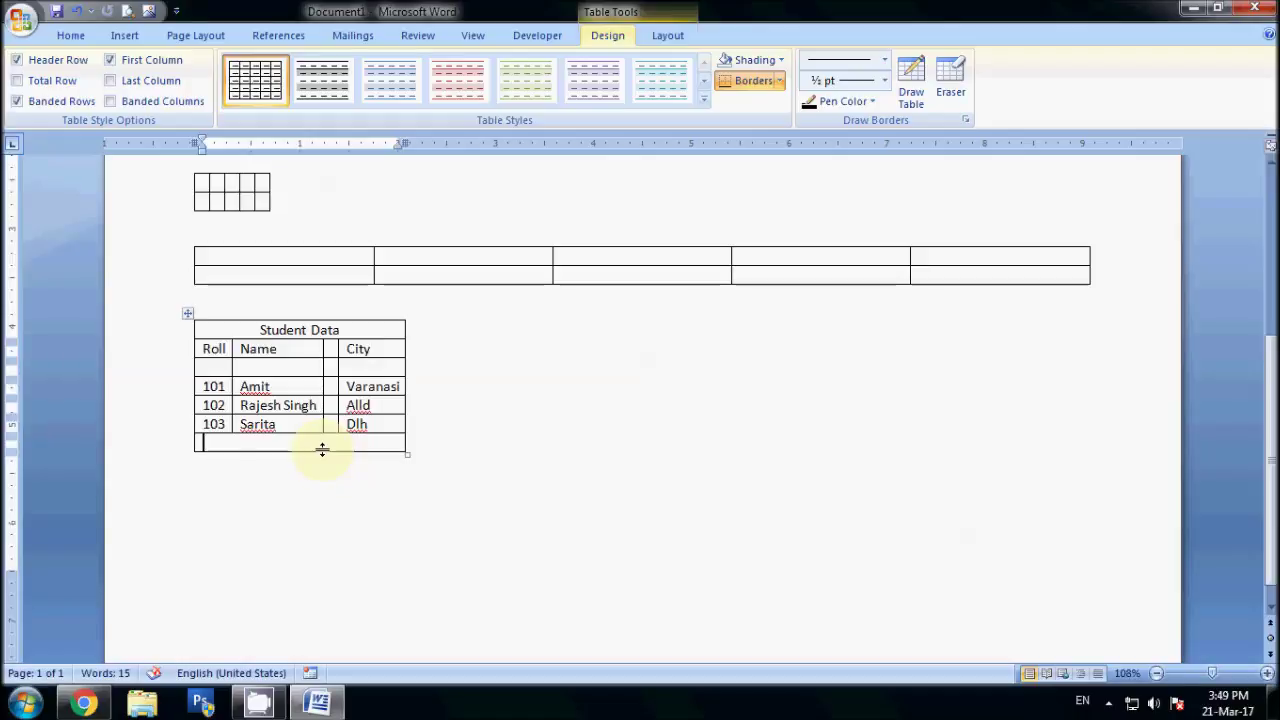
click(194, 446)
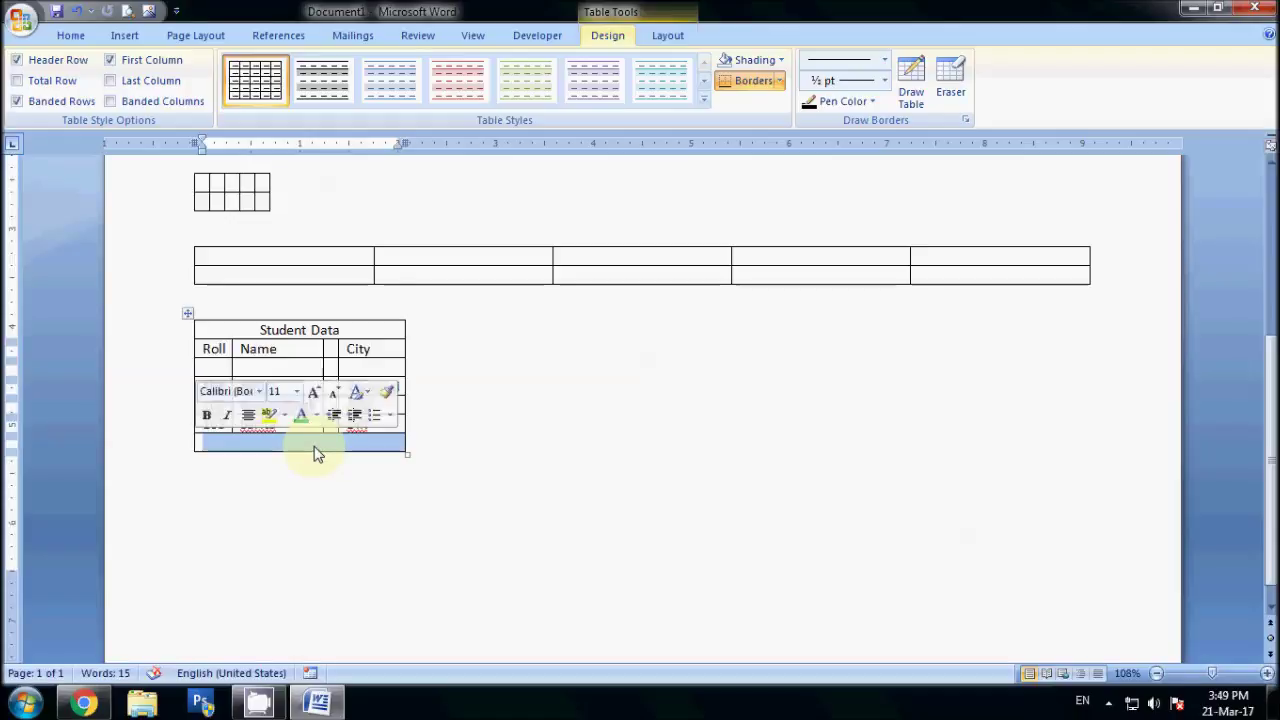
Step: Split the merged bottom cell into 2 columns and 1 row
key(Left)
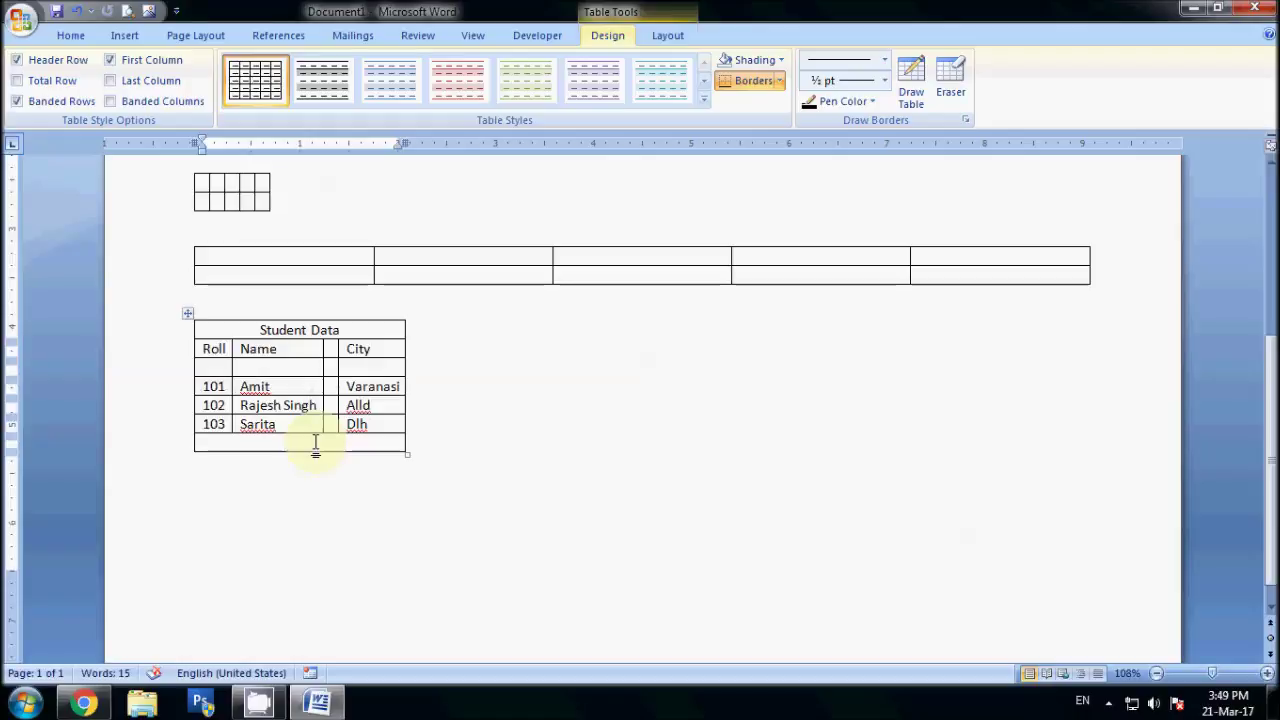
right_click(315, 445)
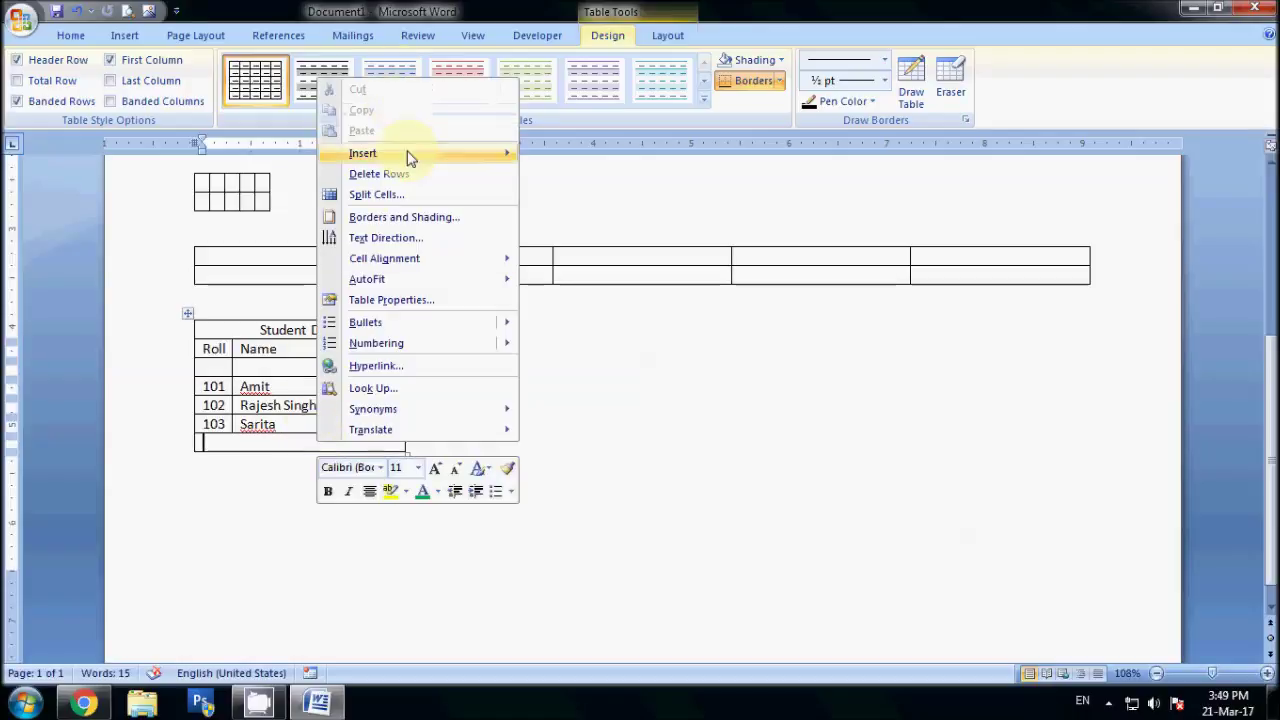
mouse_move(407, 162)
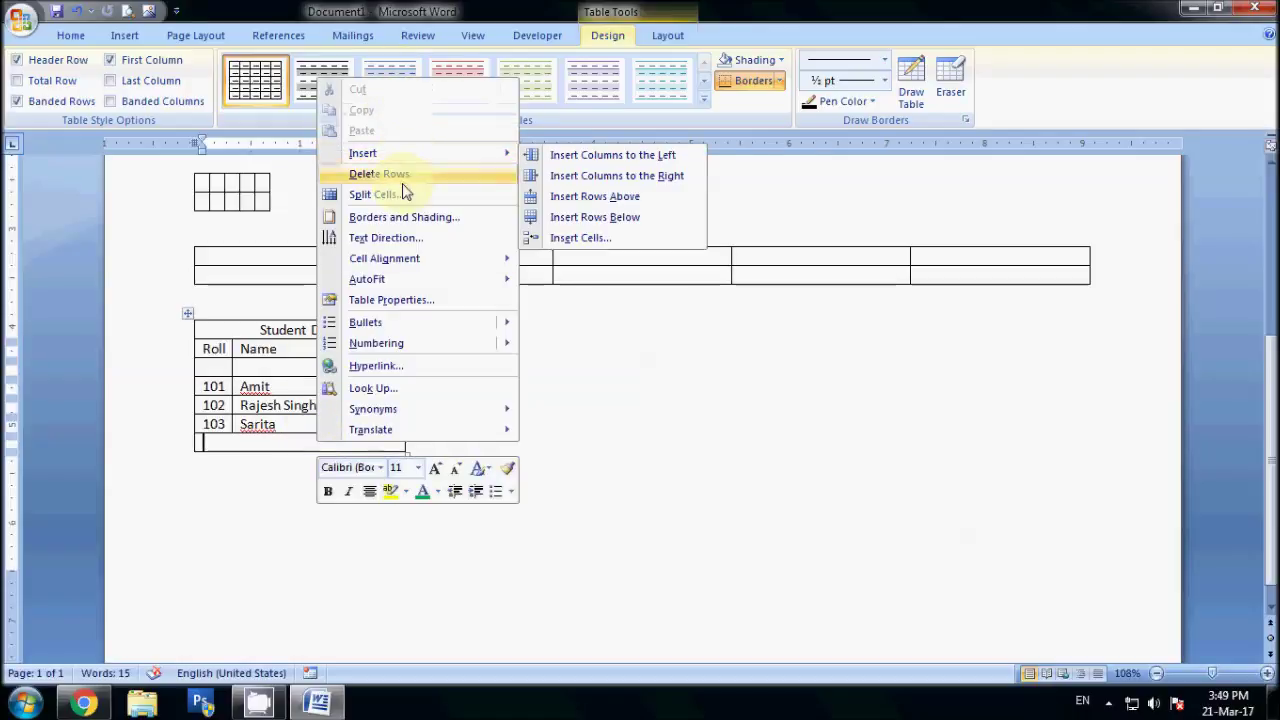
click(401, 194)
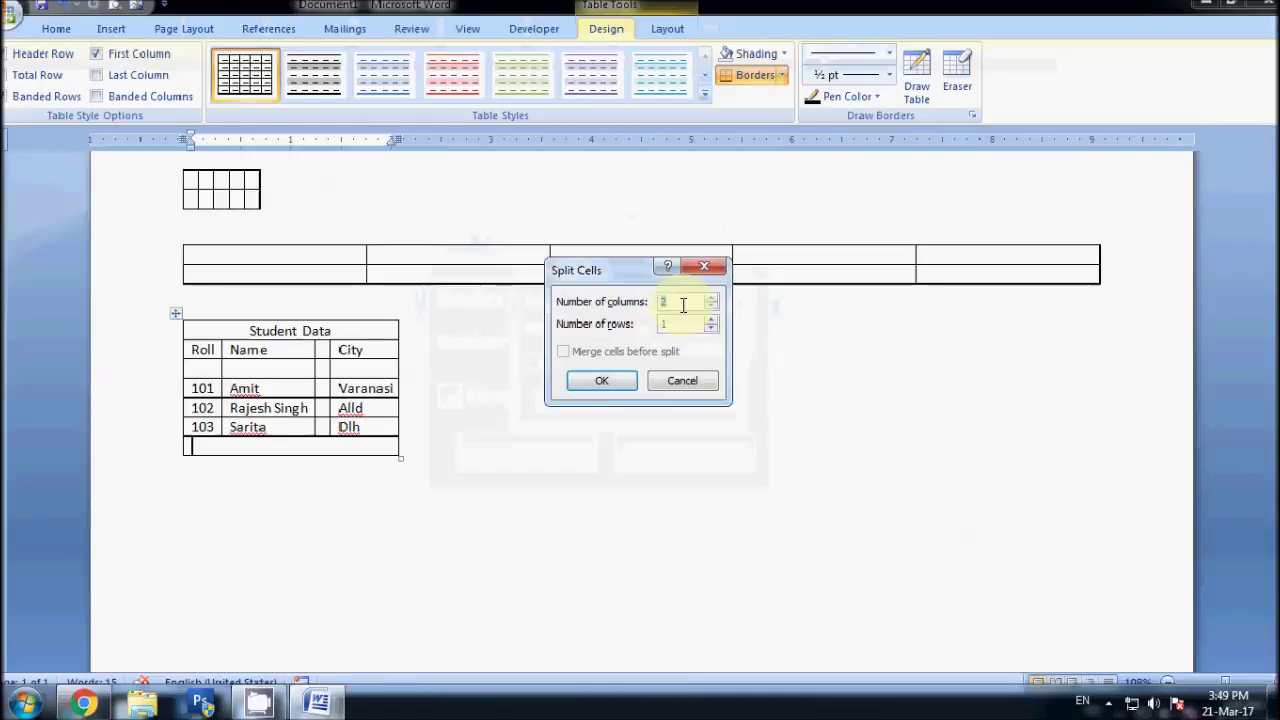
click(603, 379)
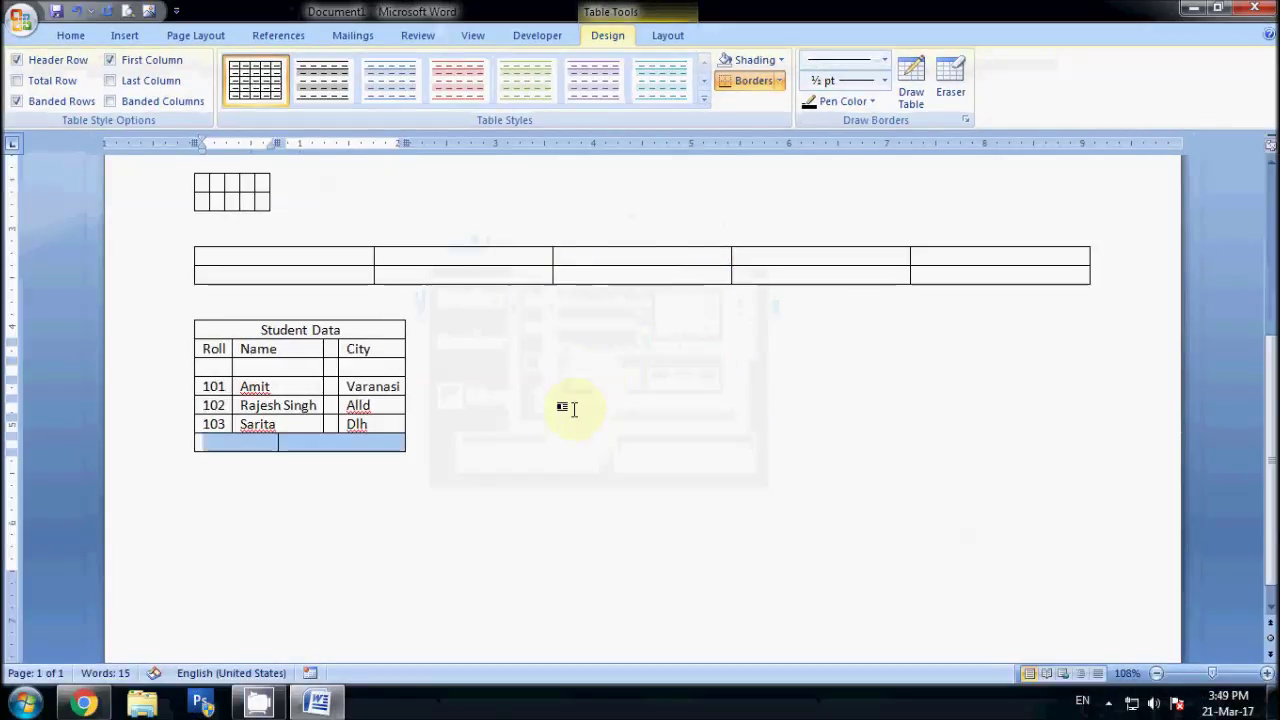
click(329, 448)
key(ctrl+z)
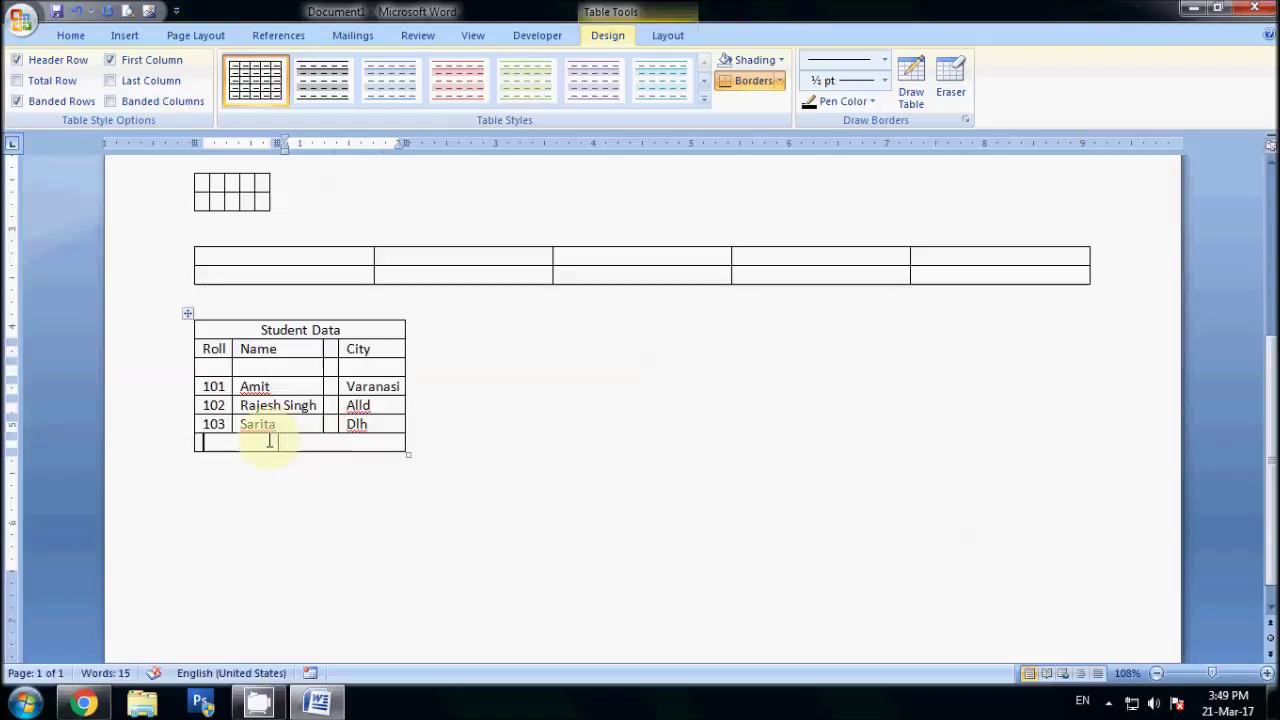
Step: Enter 'First Year' and 'Second Year' in the two bottom cells and add a row beneath
text(First Year )
text(Second Year)
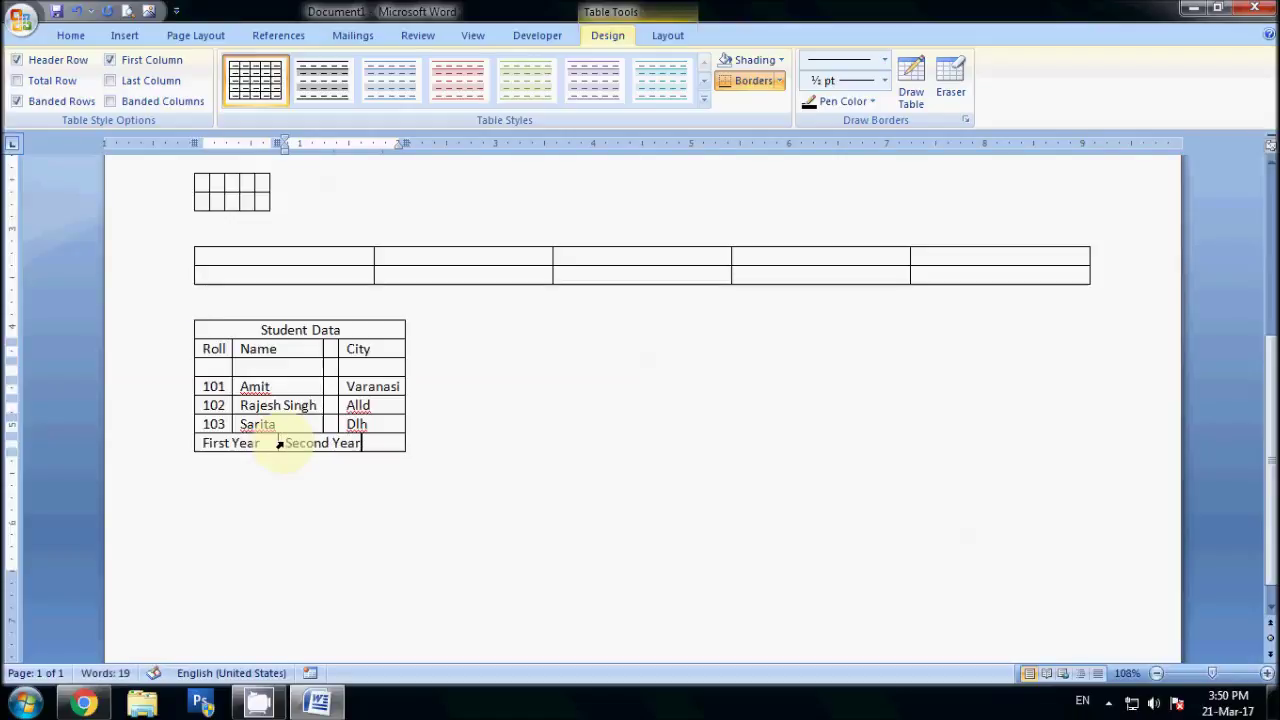
key(Tab)
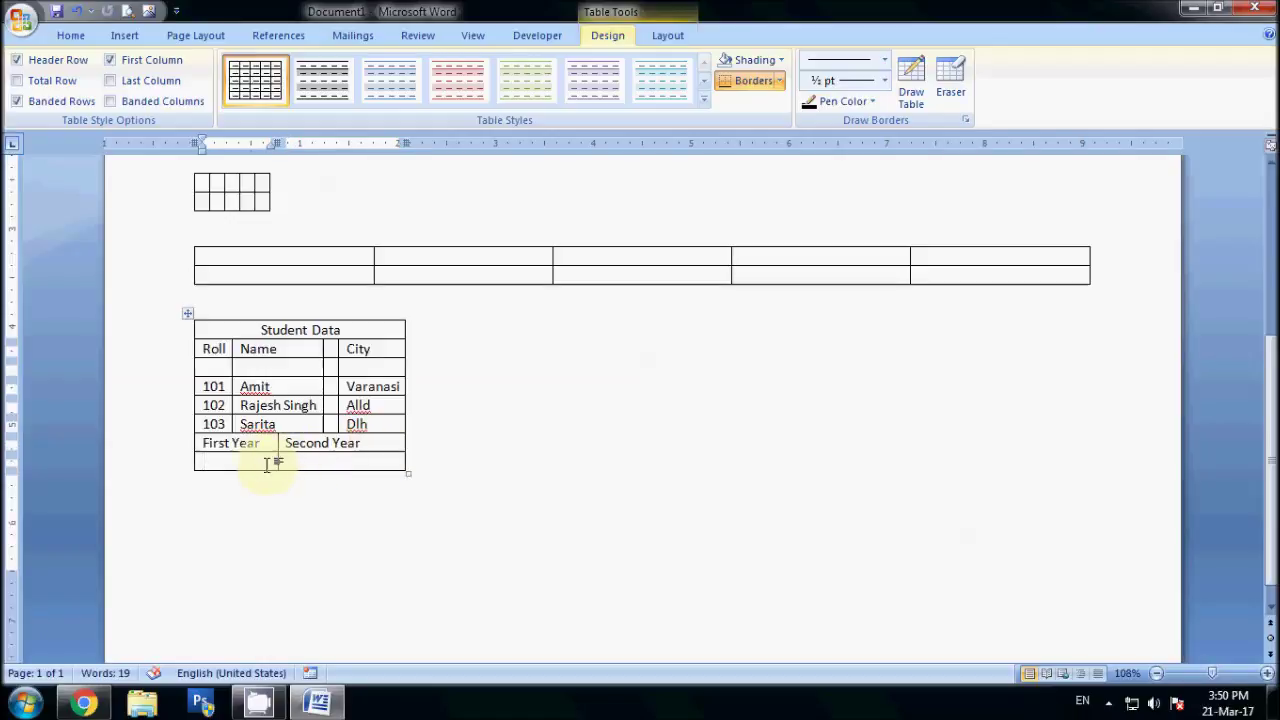
Step: Merge the new bottom row into one cell and type 'Data Entry' in it
click(191, 460)
drag(278, 460, 314, 466)
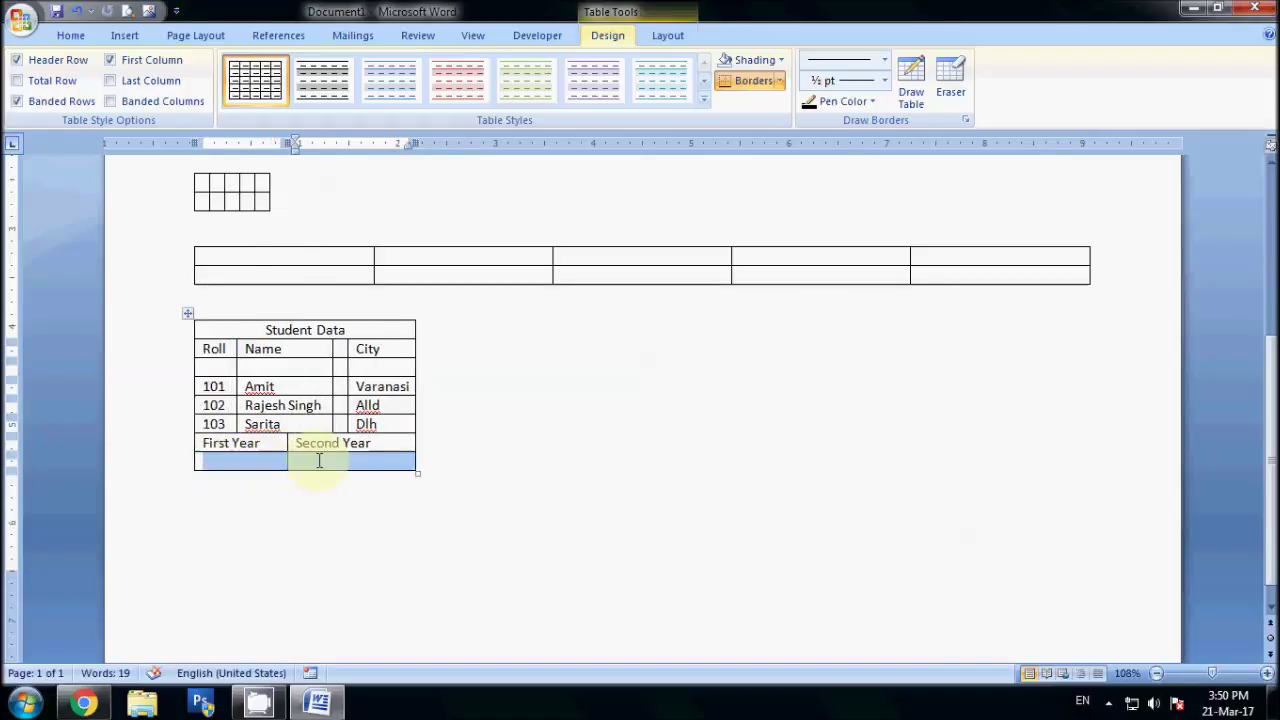
right_click(303, 466)
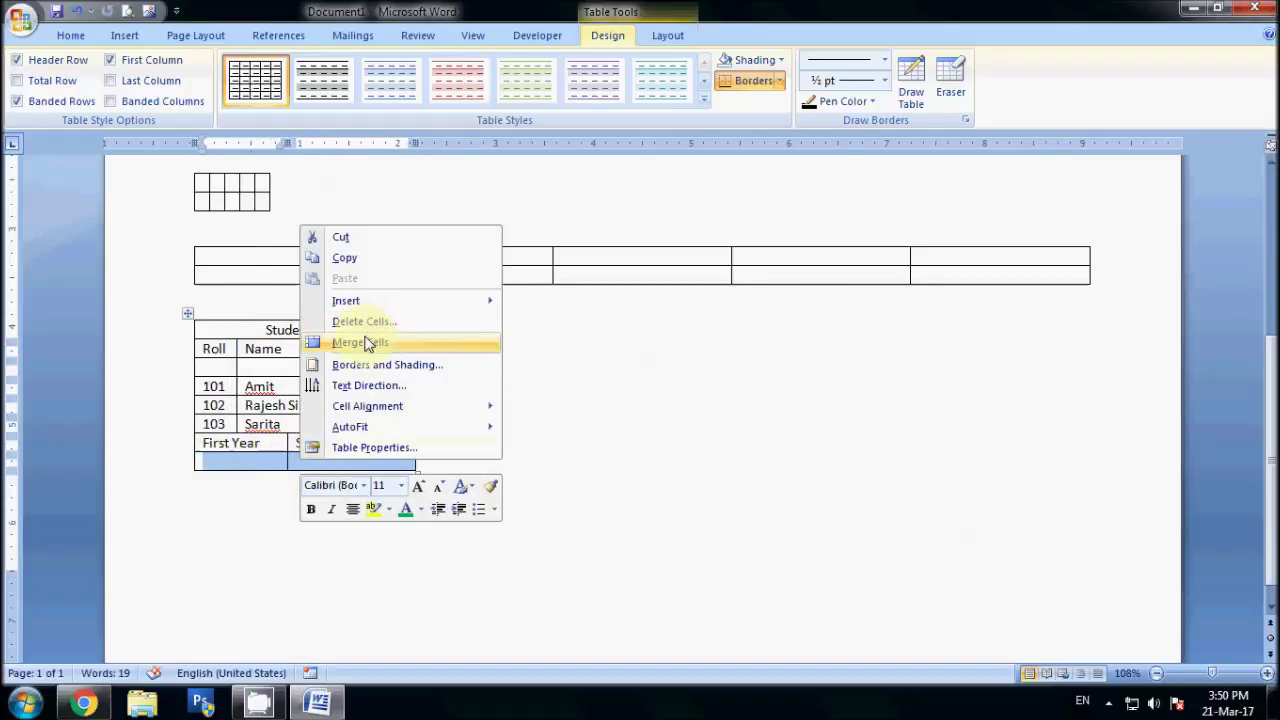
click(362, 342)
click(316, 461)
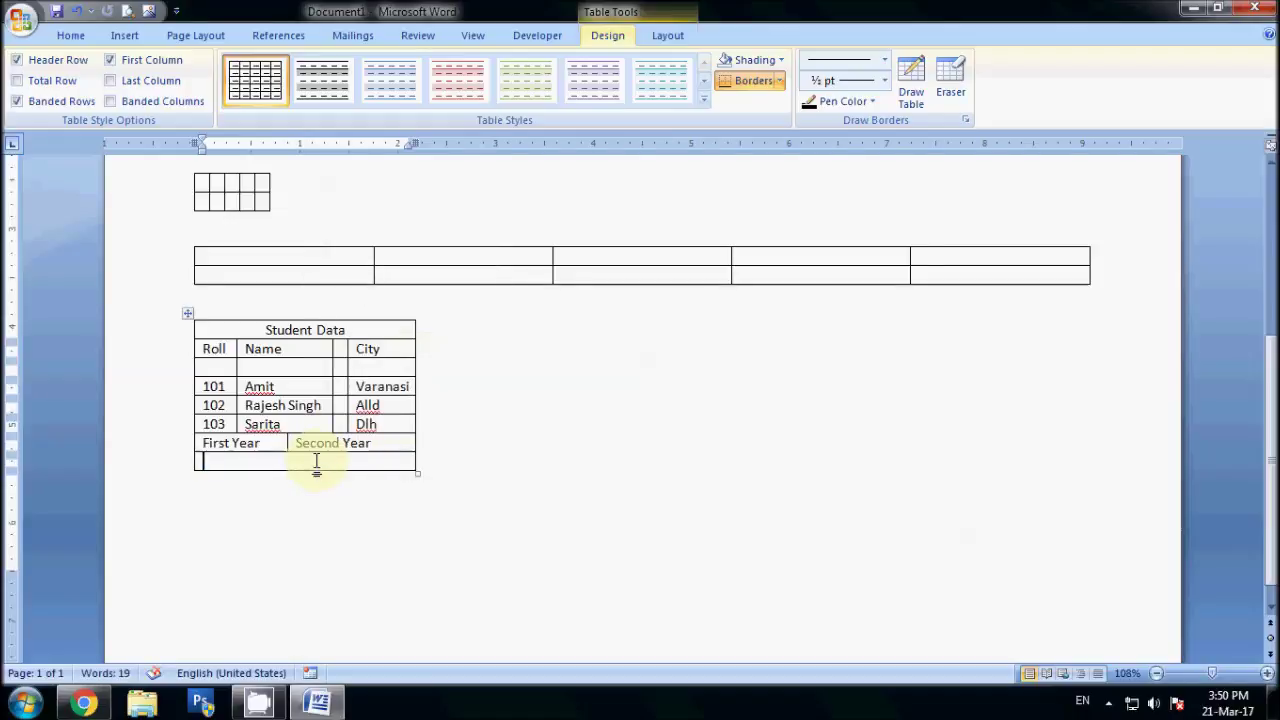
text(Data Entry)
click(294, 526)
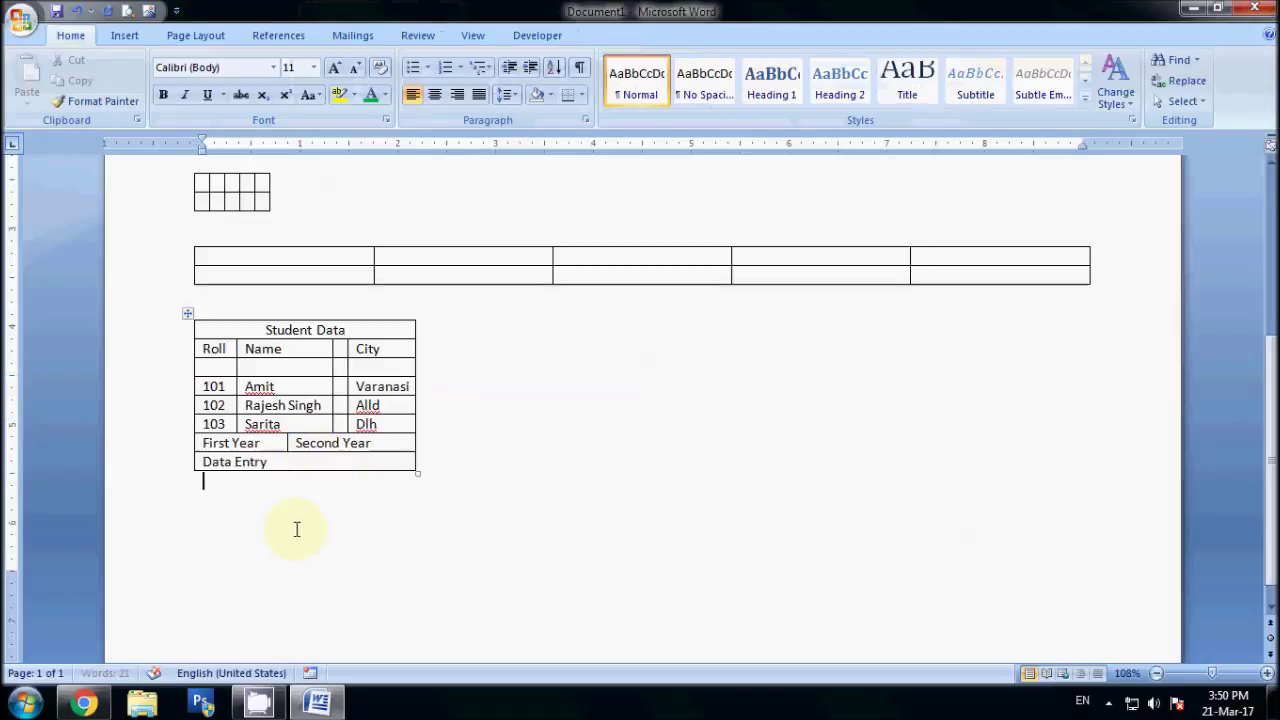
click(300, 463)
right_click(300, 464)
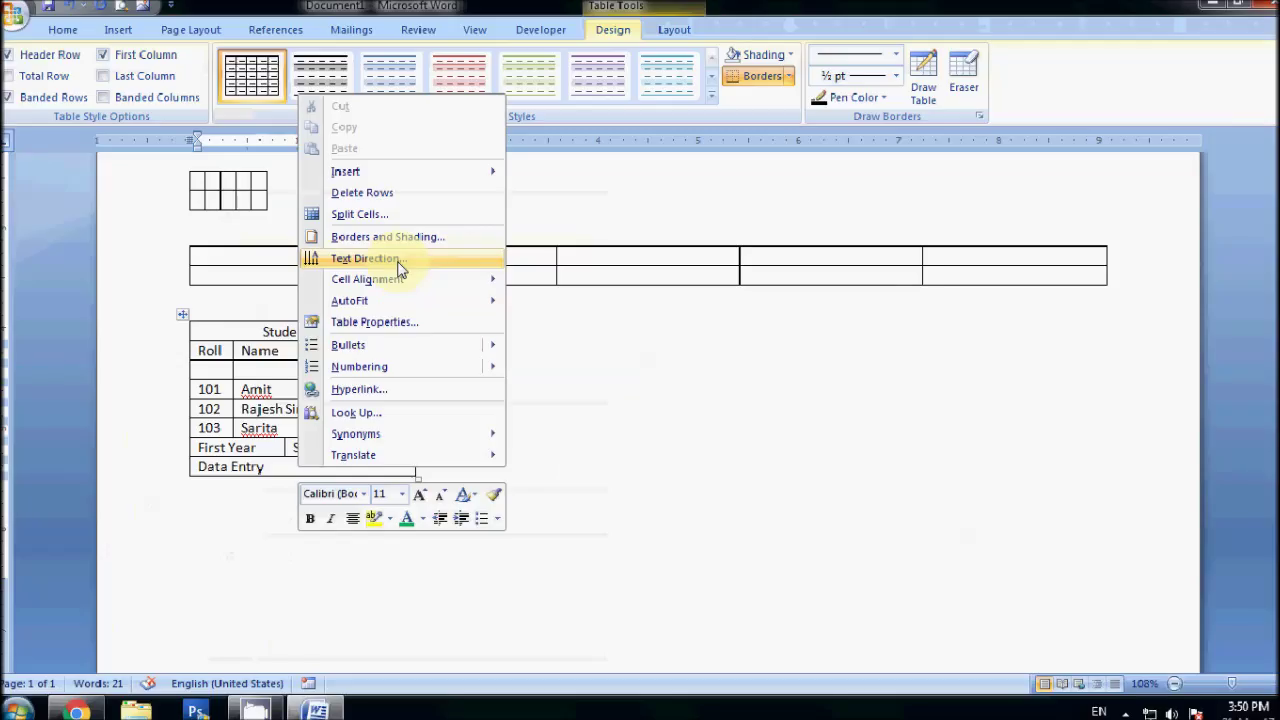
Step: Set the Data Entry cell's text direction to vertical, reading bottom-to-top
key(Escape)
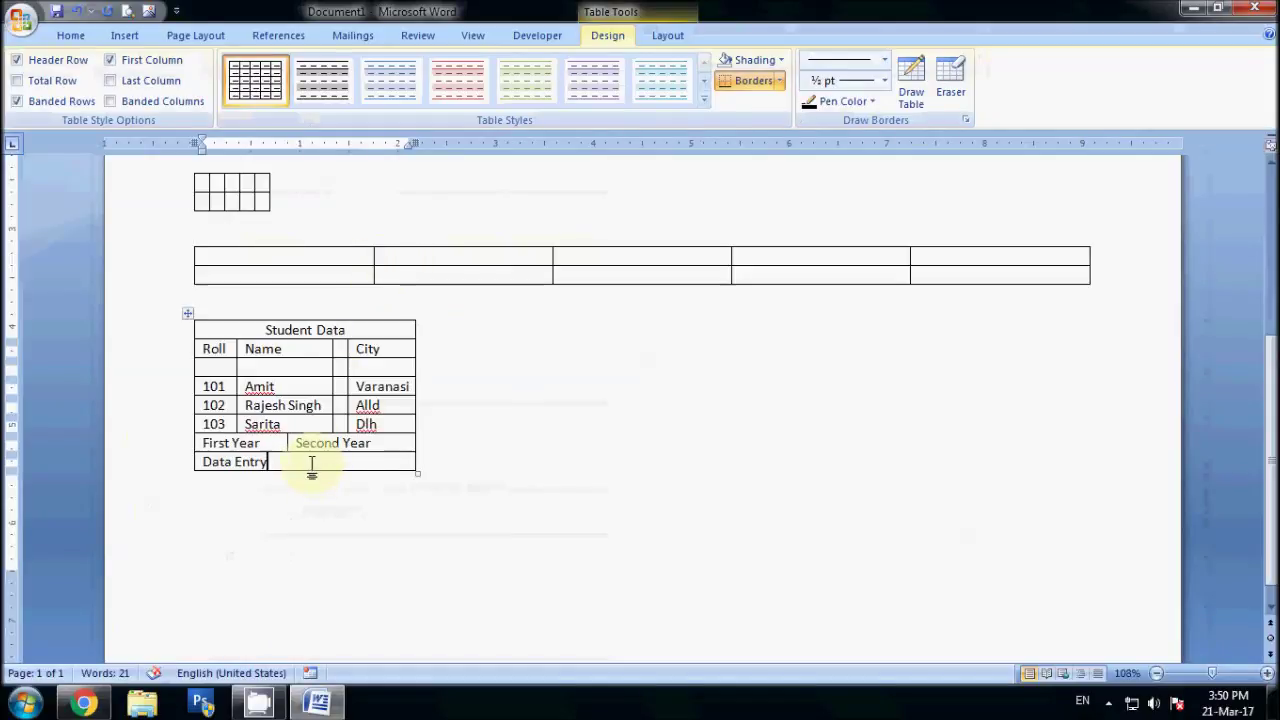
right_click(311, 463)
key(Escape)
right_click(300, 466)
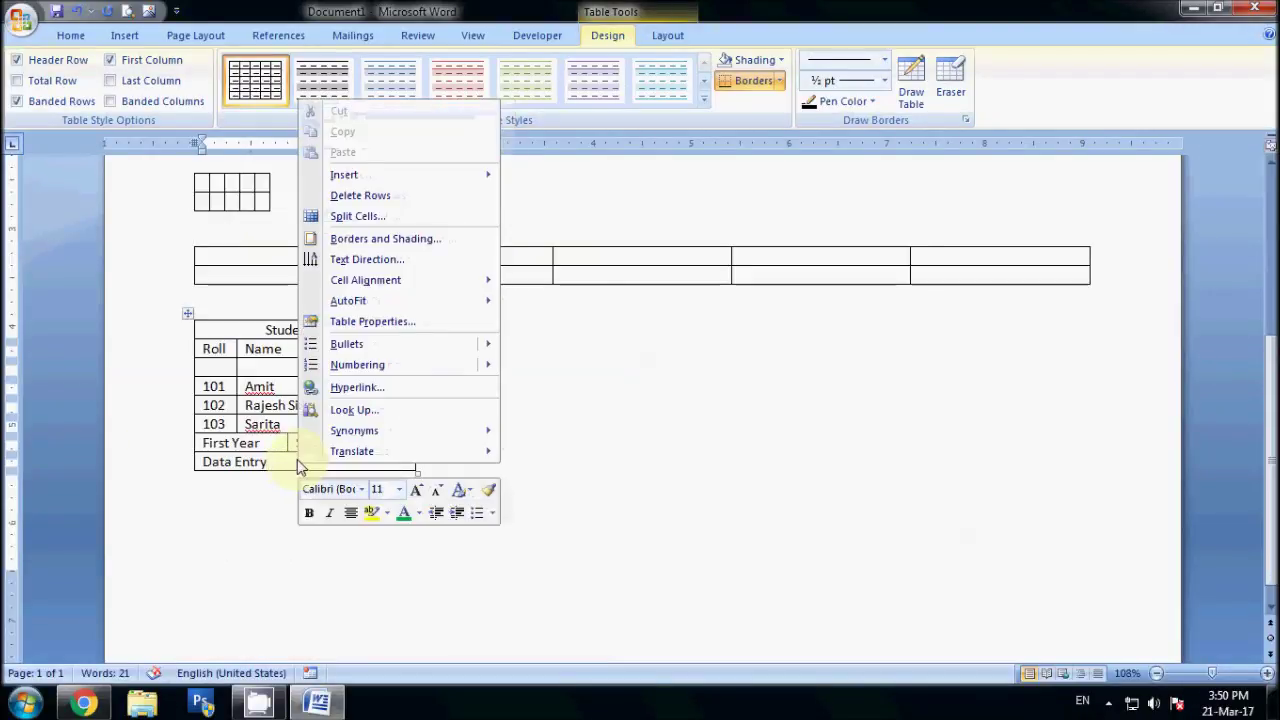
click(366, 262)
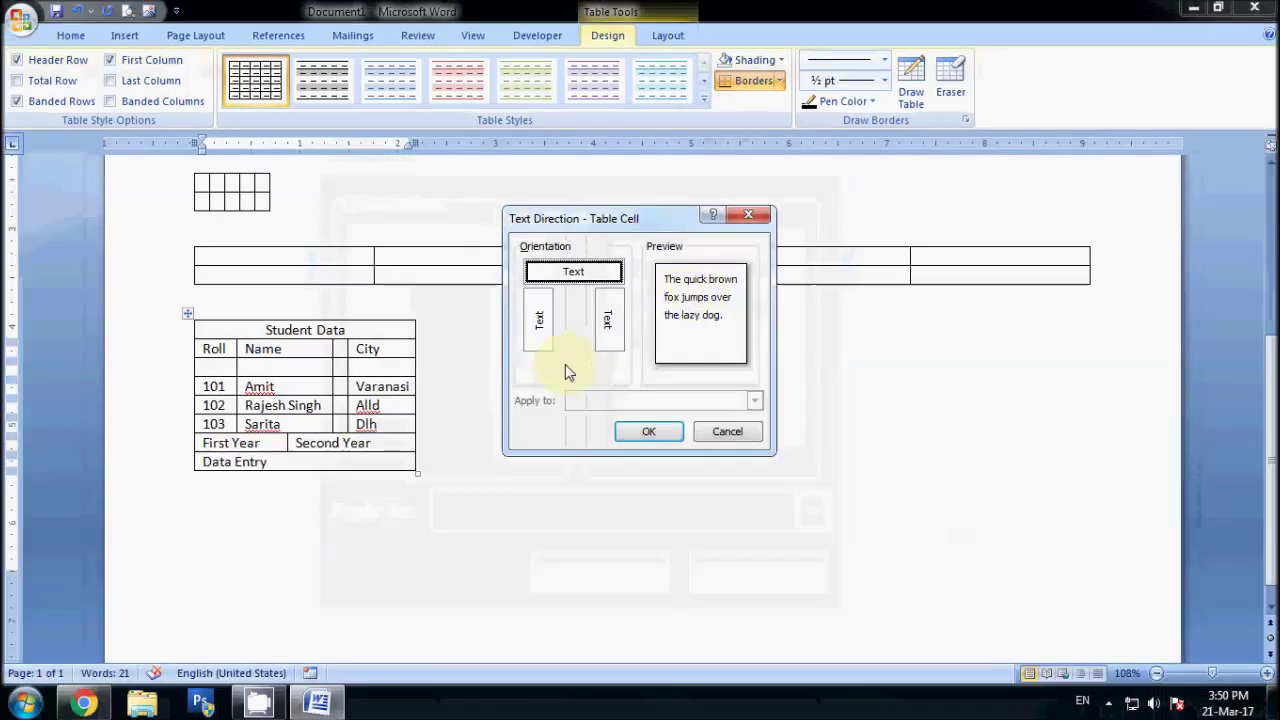
click(378, 348)
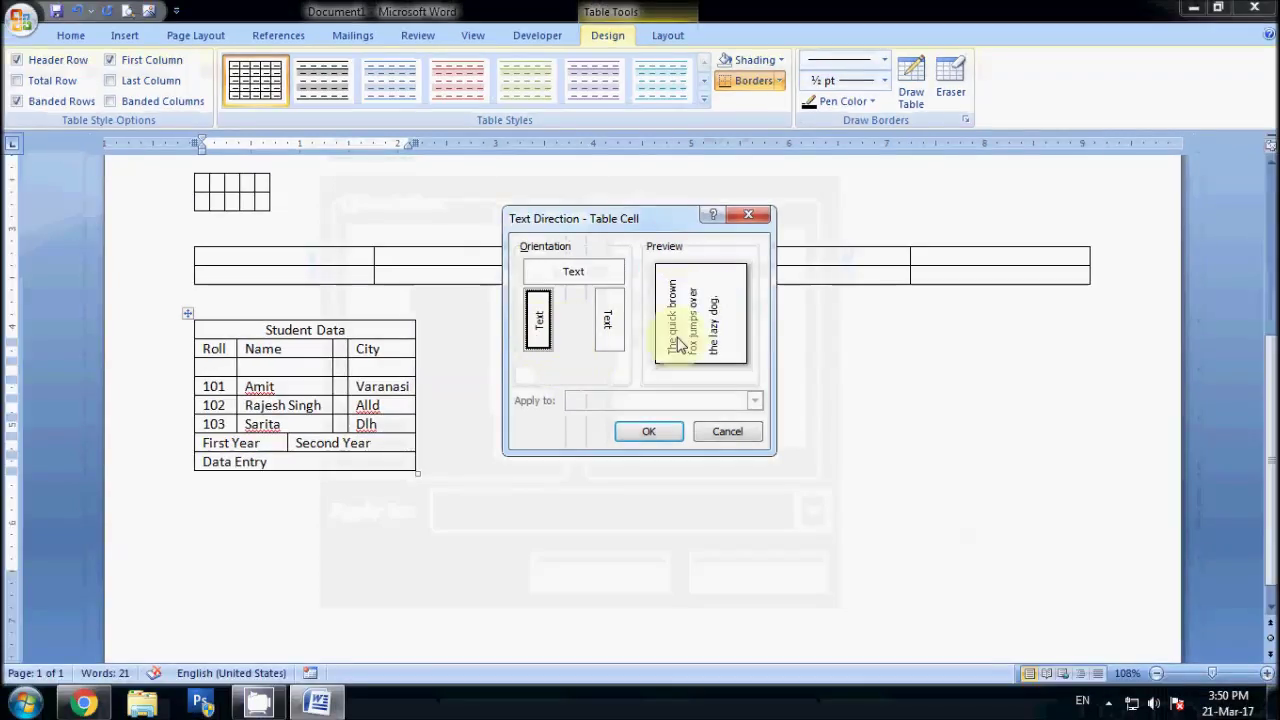
click(647, 431)
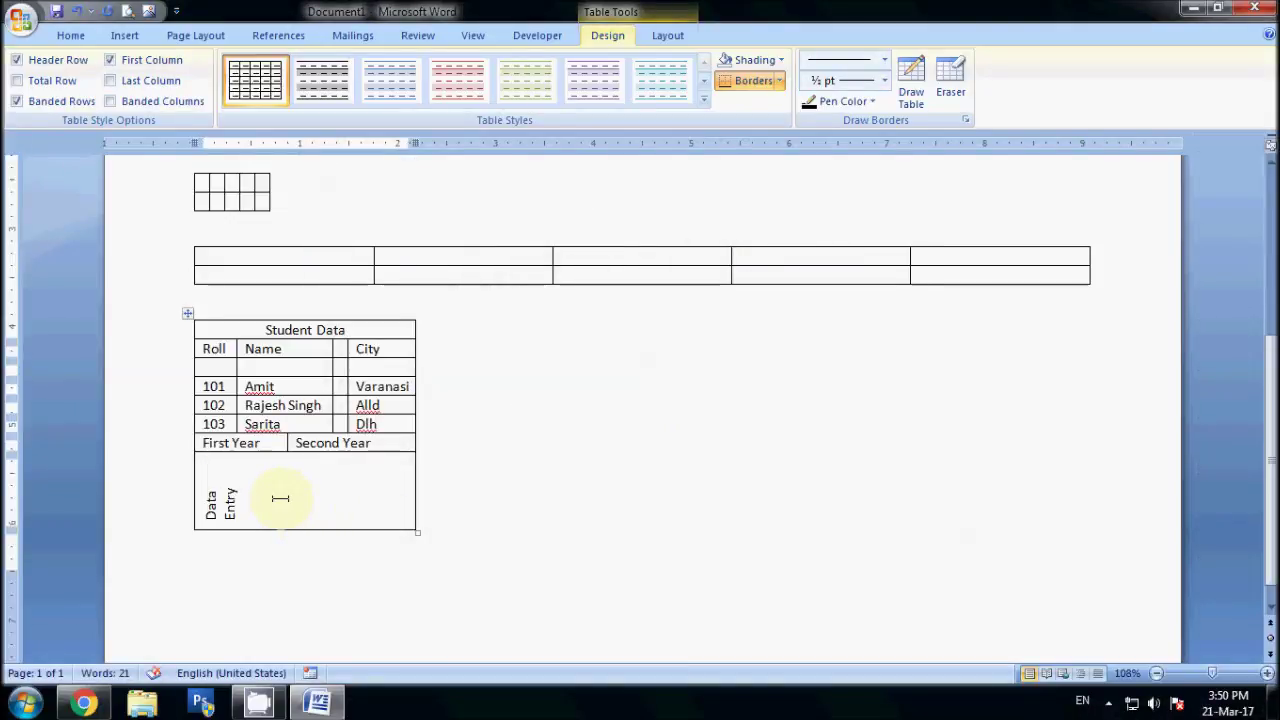
key(ctrl+e)
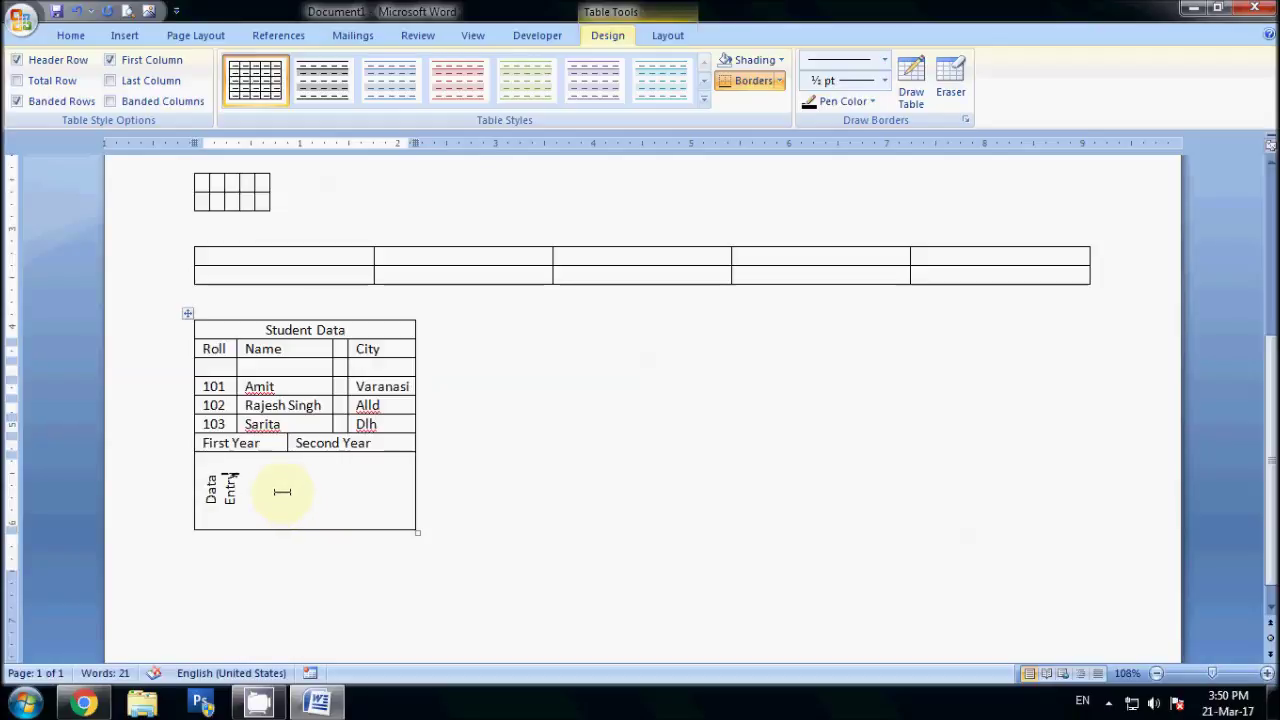
click(291, 471)
right_click(291, 471)
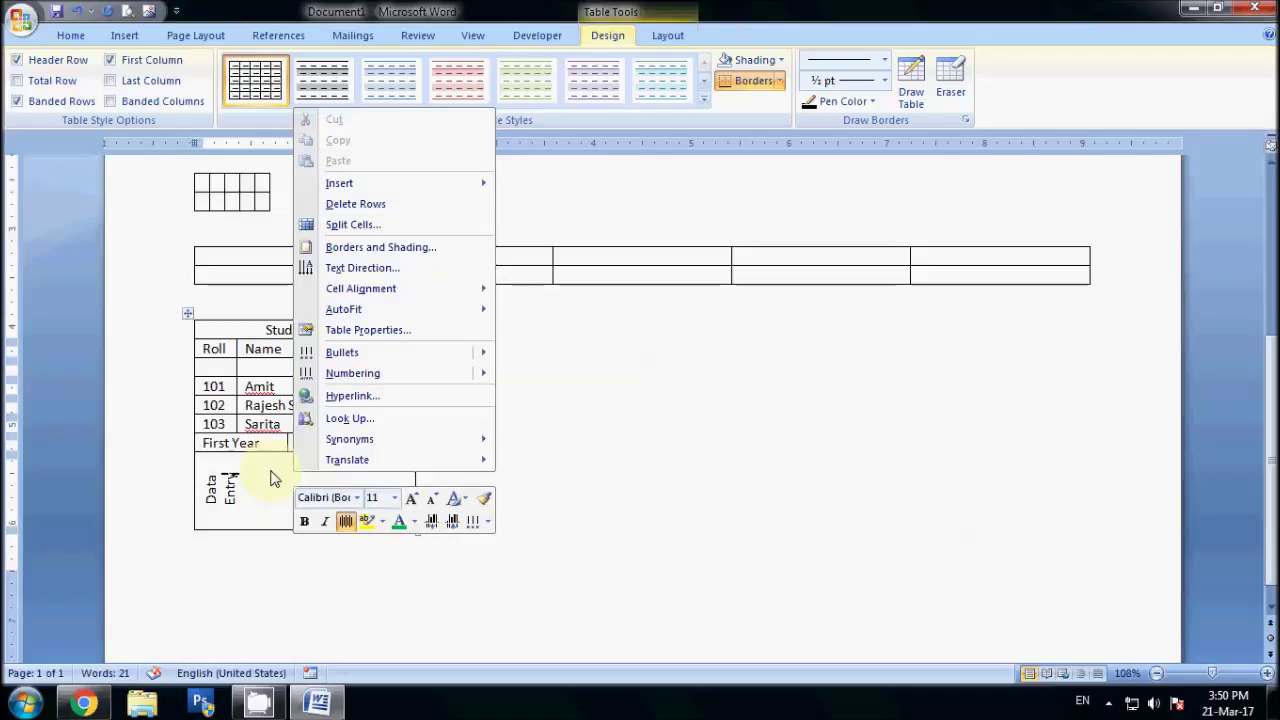
Step: Apply Align Center to the vertical Data Entry cell
mouse_move(389, 290)
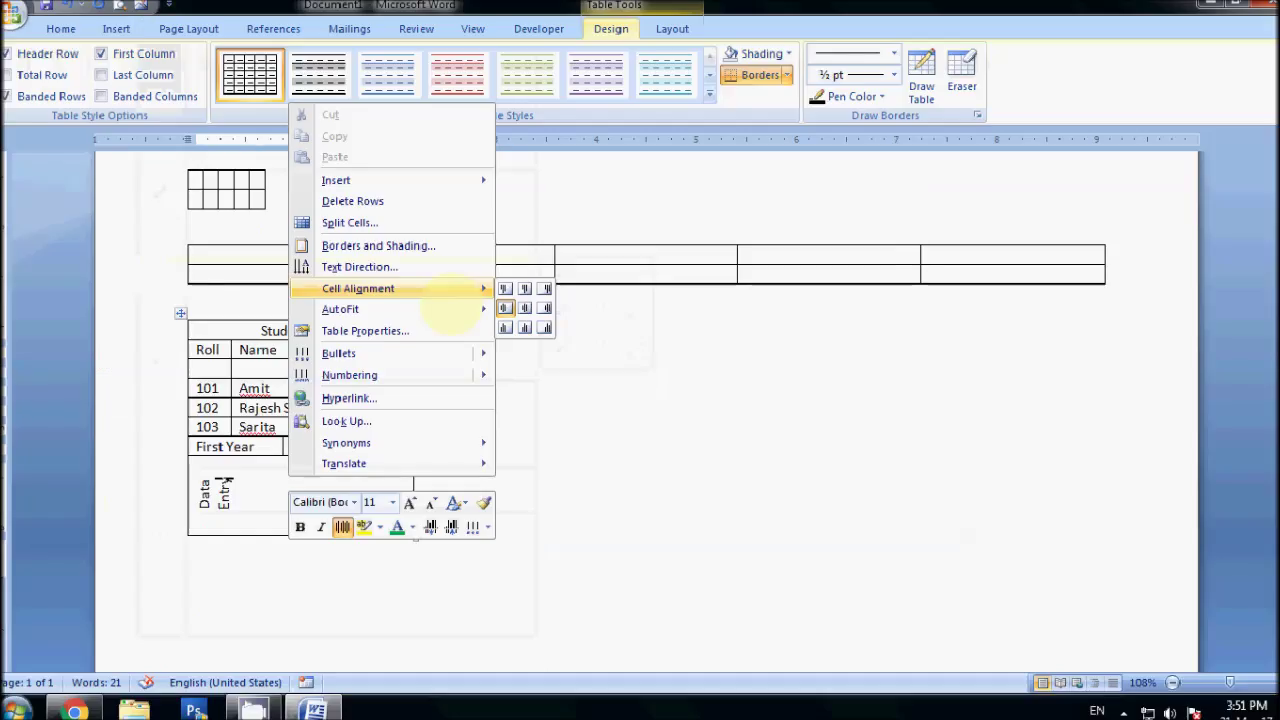
click(557, 312)
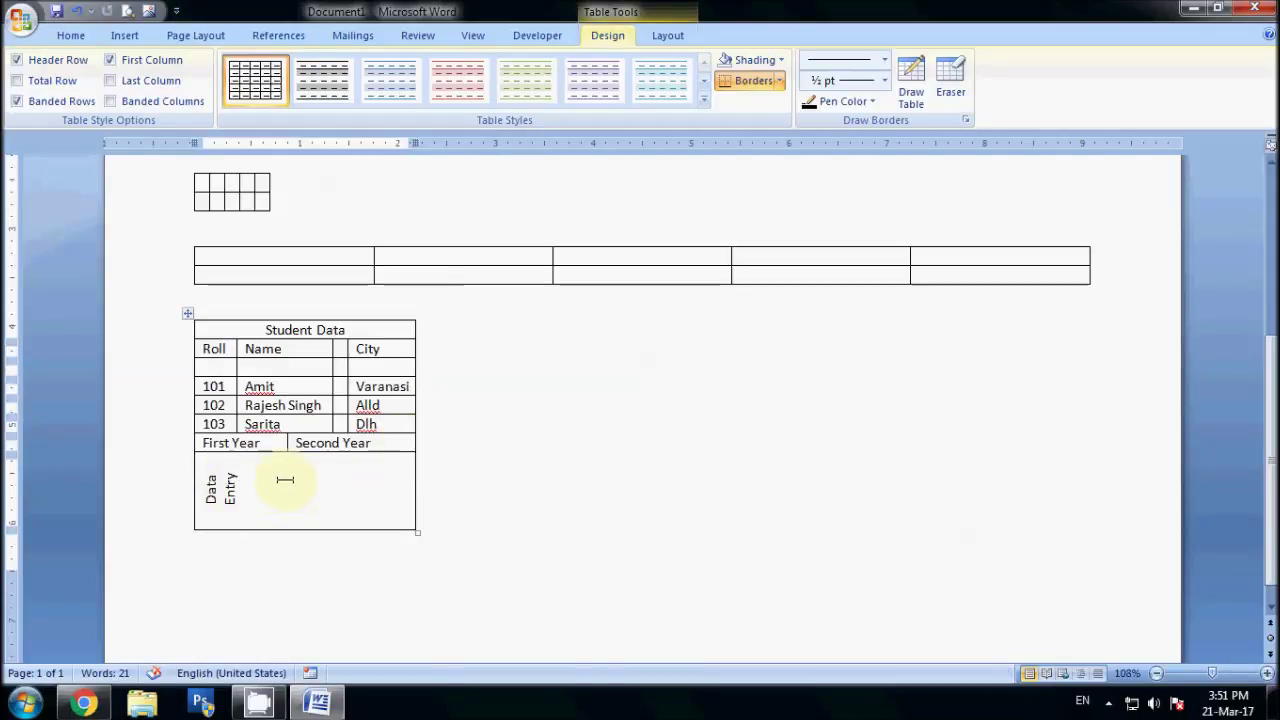
right_click(285, 480)
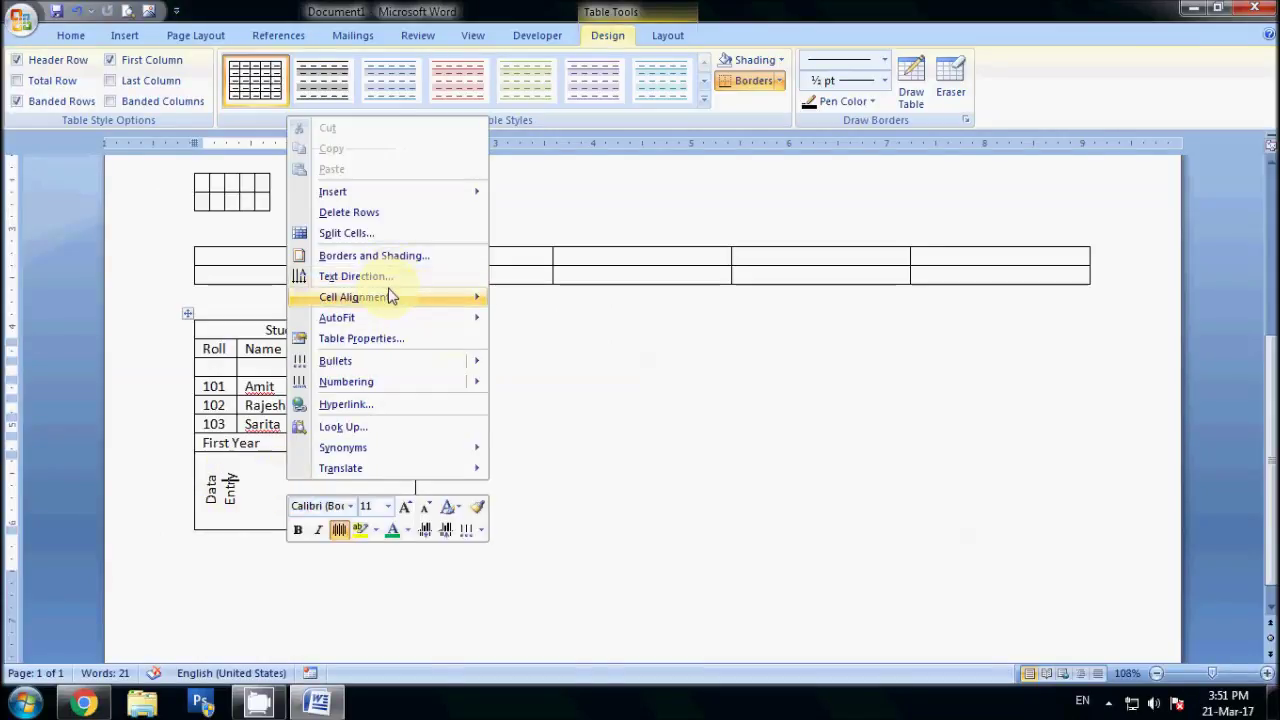
click(513, 314)
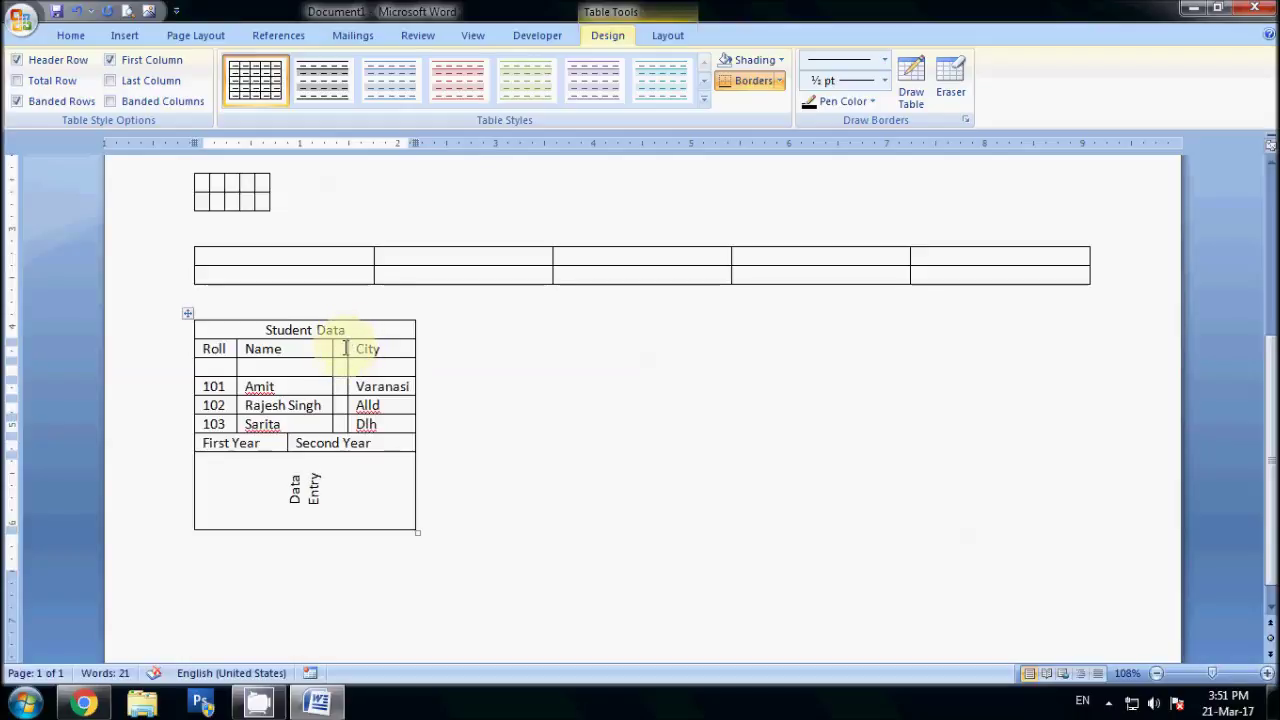
drag(343, 348, 335, 422)
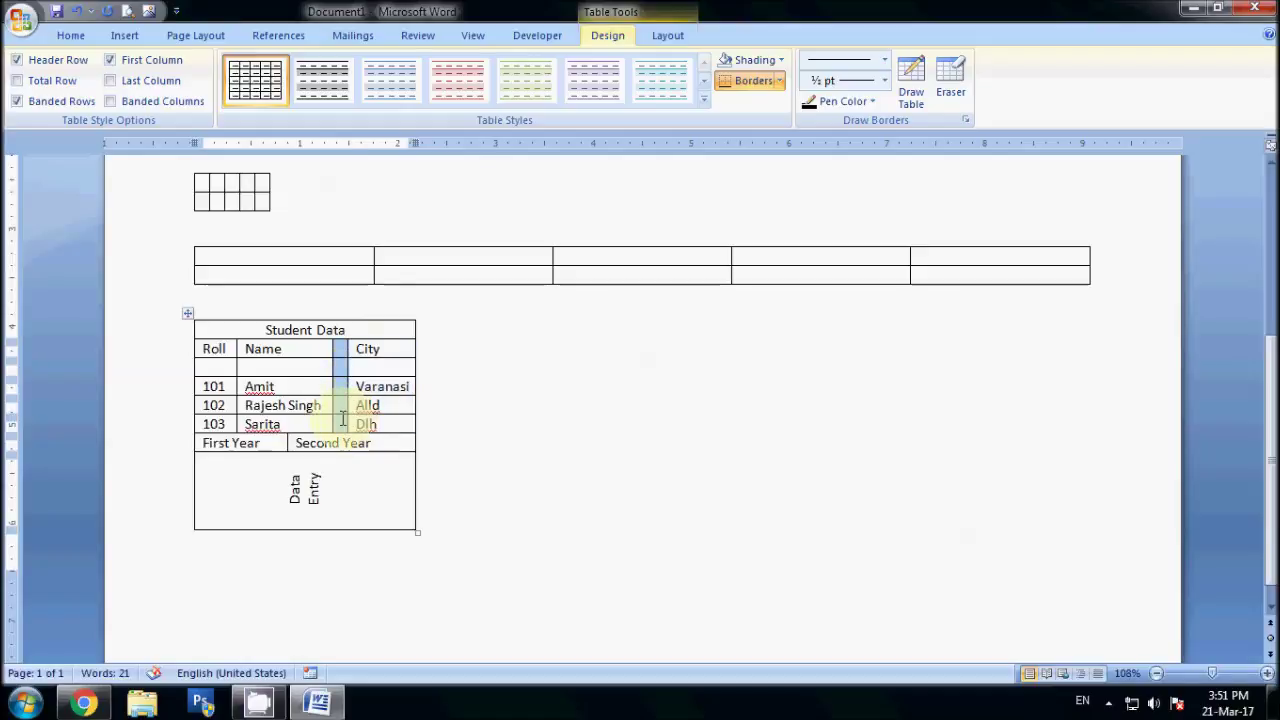
key(BackSpace)
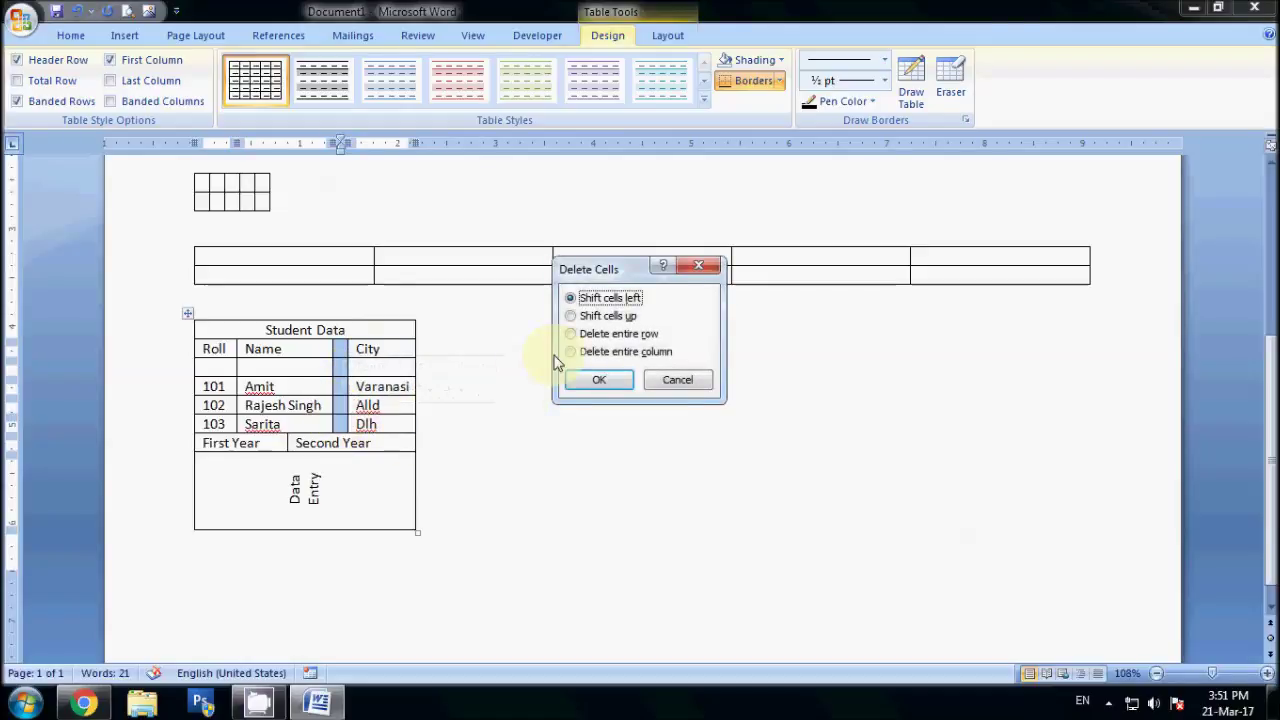
click(632, 352)
click(621, 385)
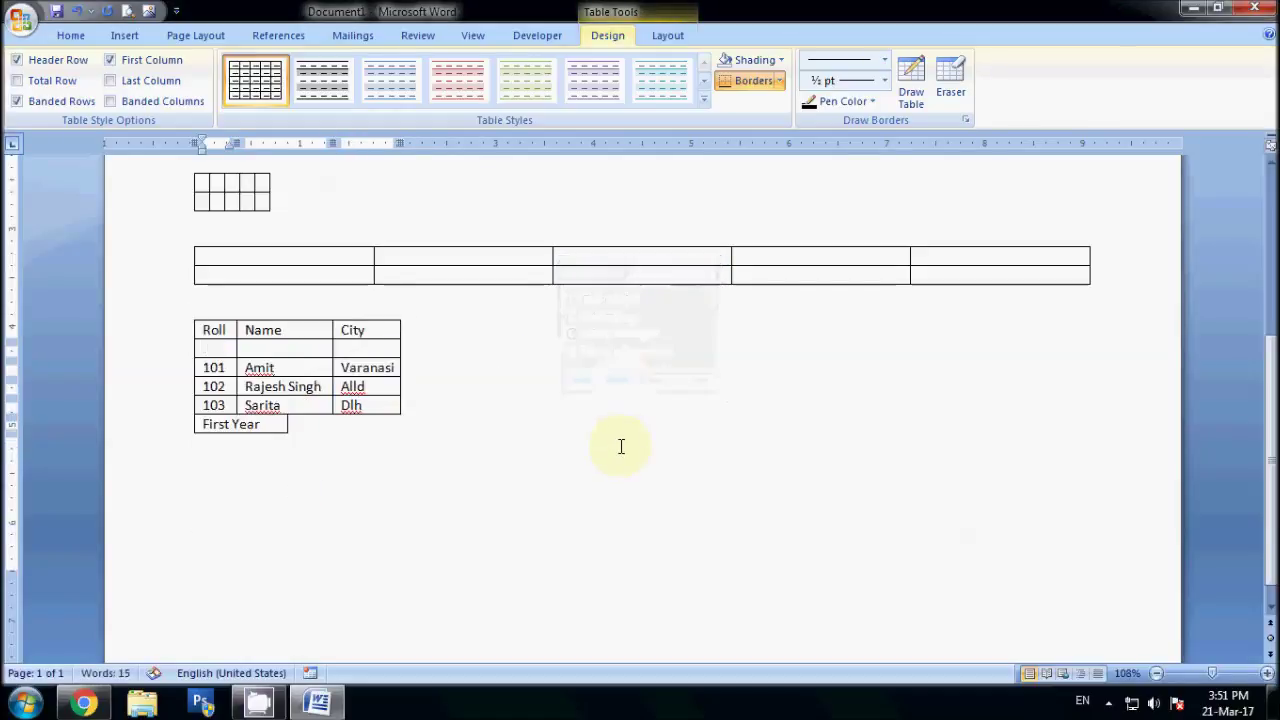
key(ctrl+z)
click(529, 466)
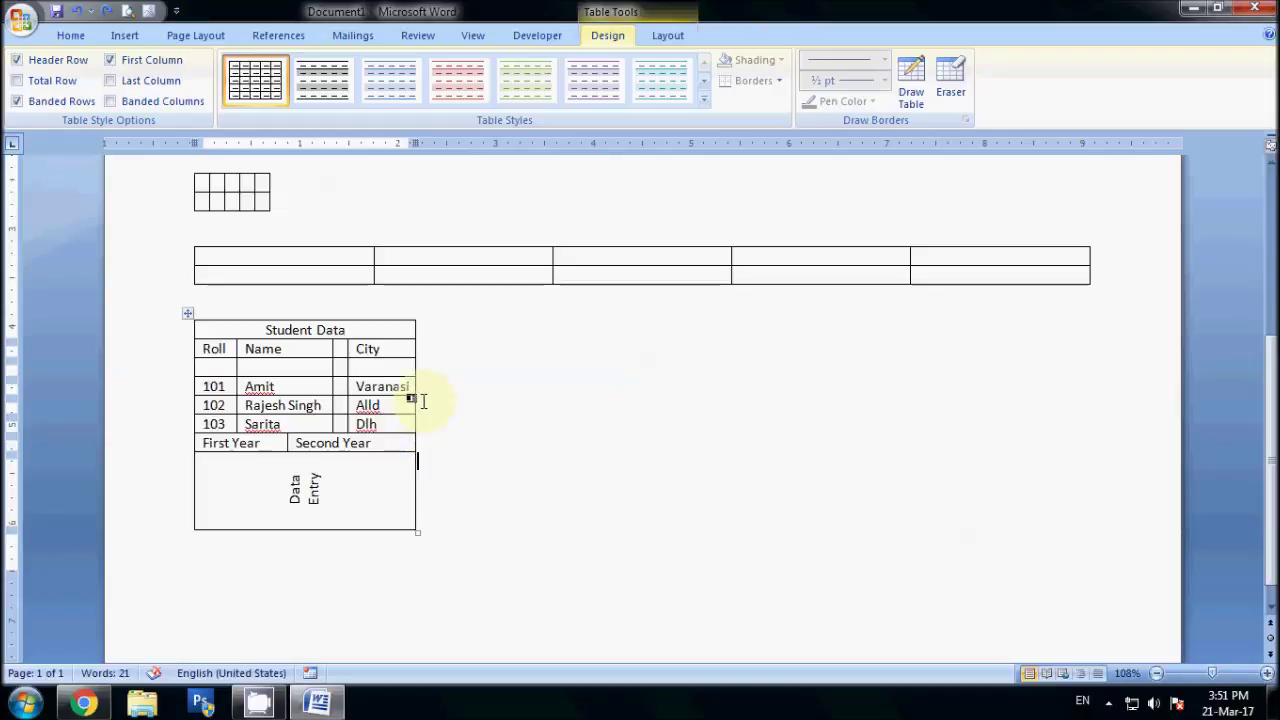
Step: Delete the entire rows for students 101 and 102, keeping only row 103
drag(206, 386, 386, 386)
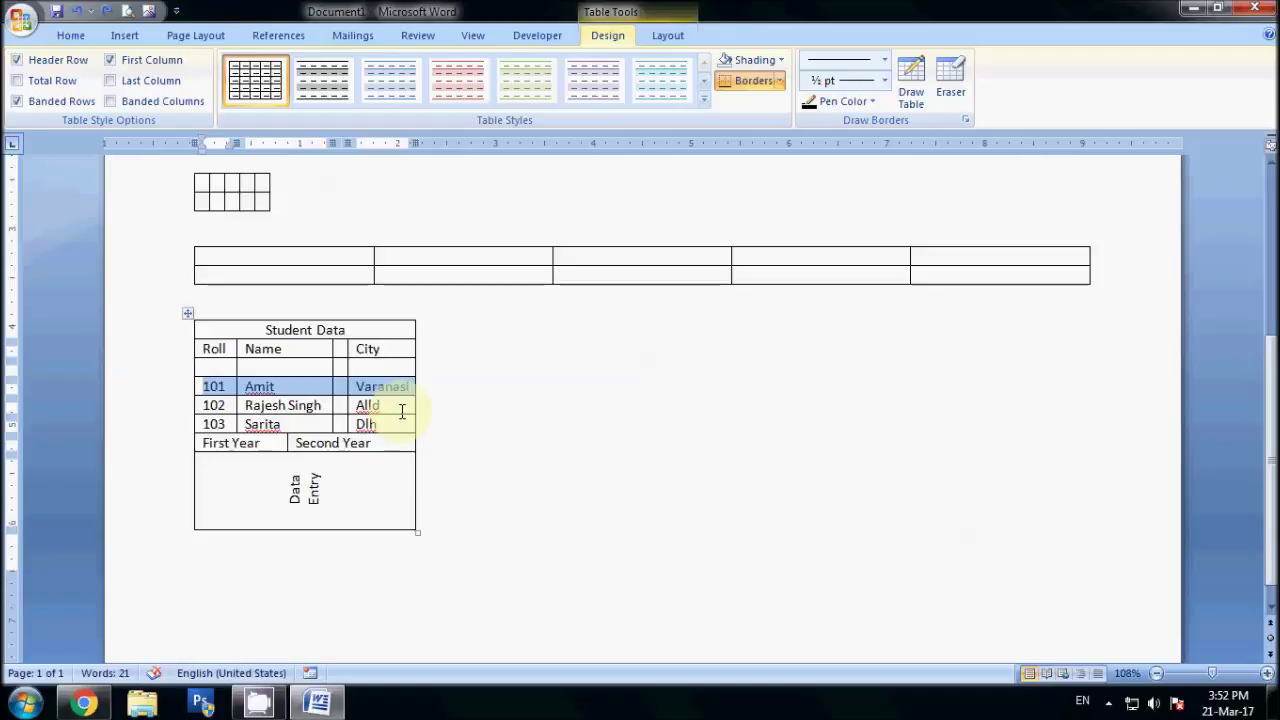
key(Delete)
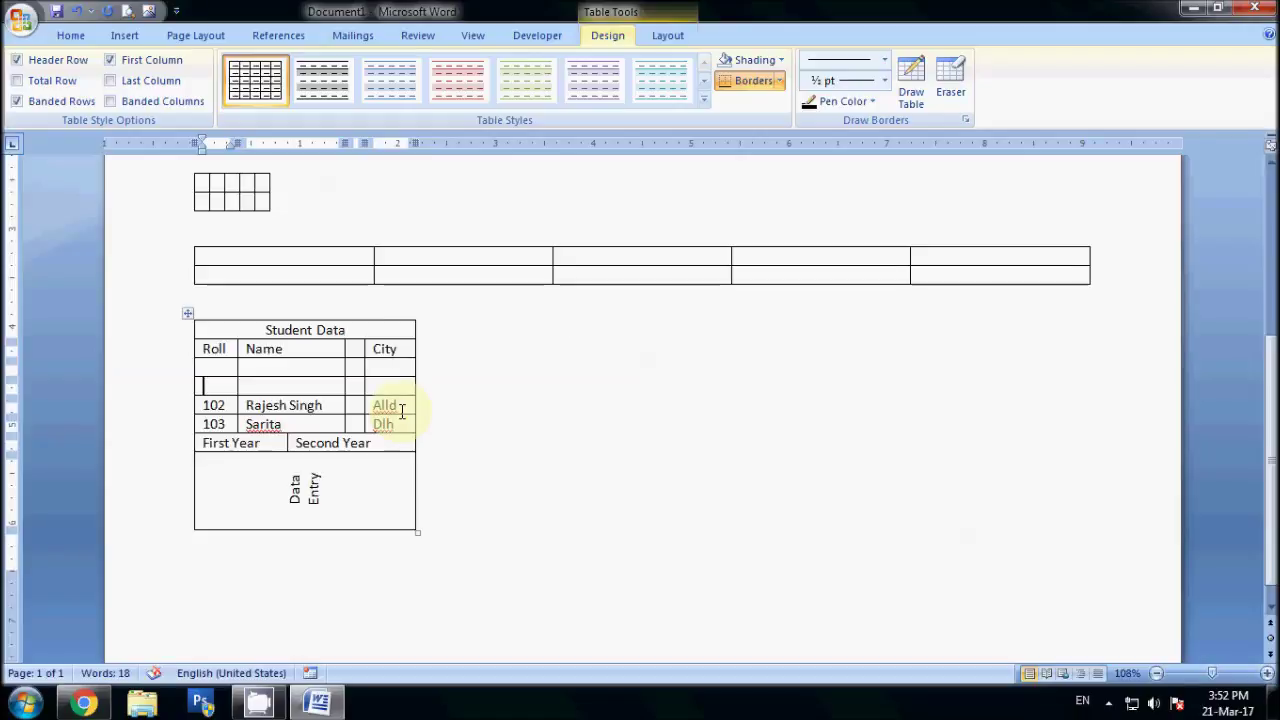
key(ctrl+z)
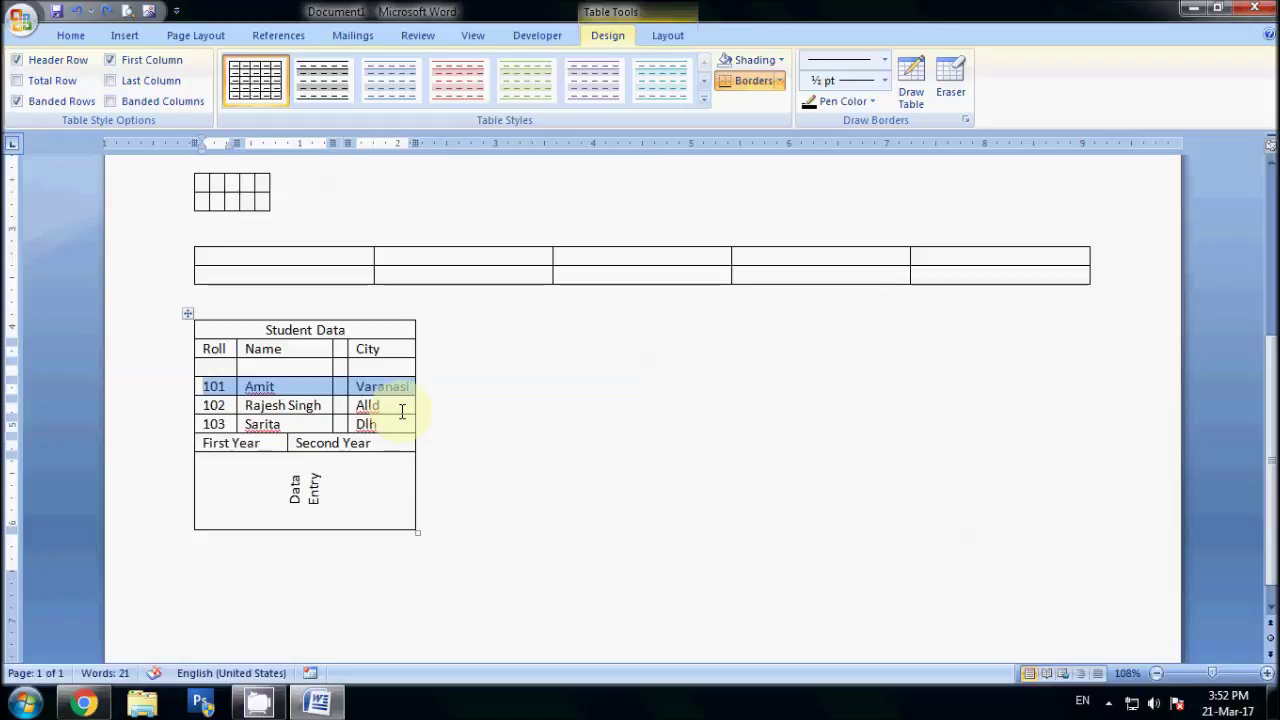
key(BackSpace)
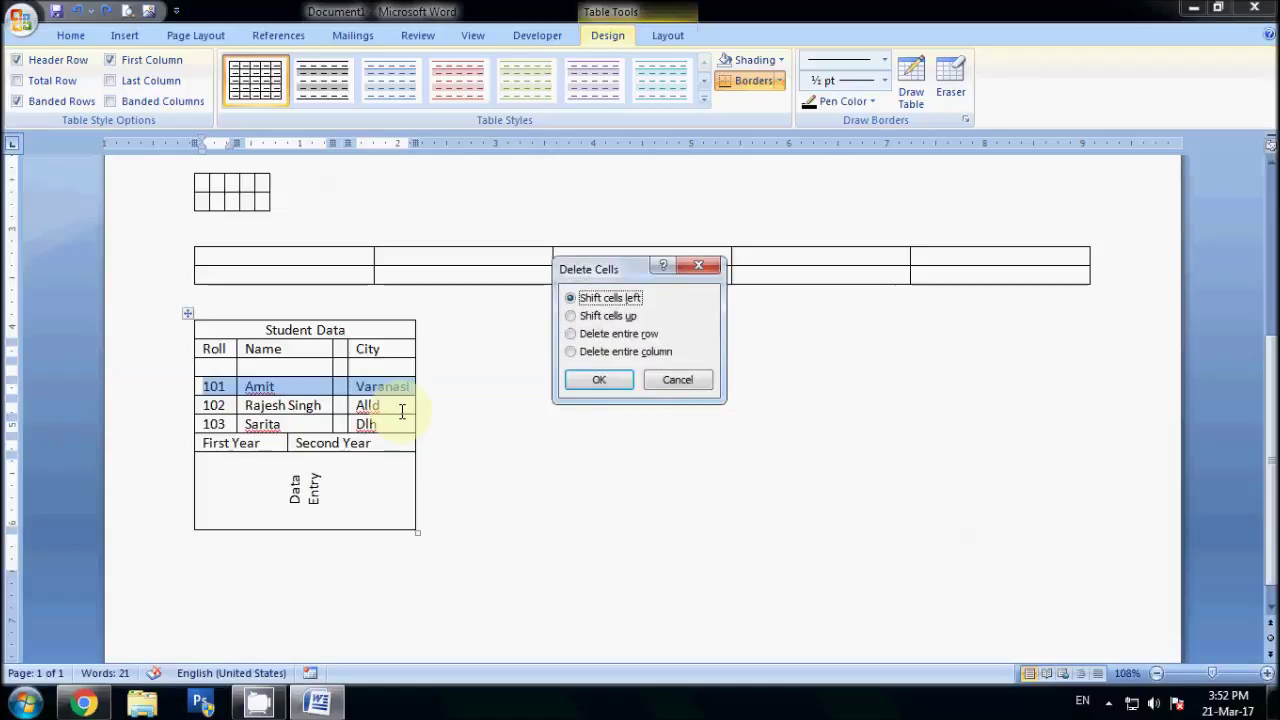
click(640, 334)
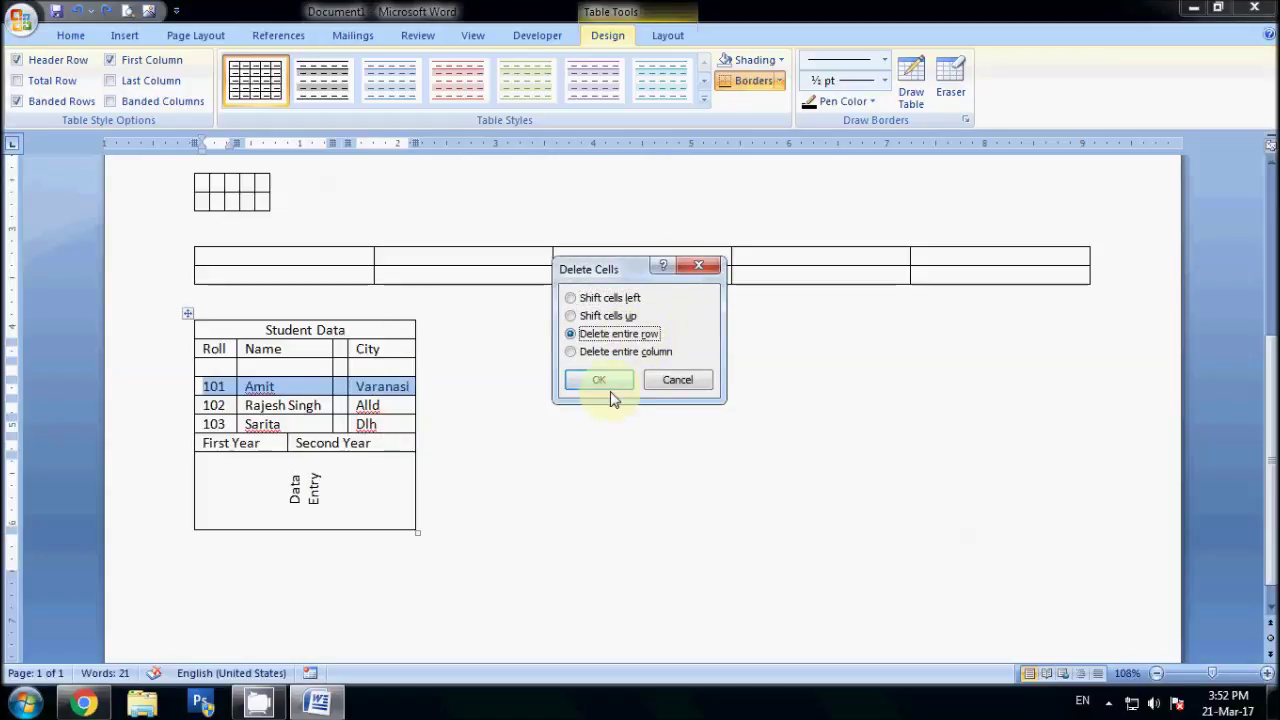
click(610, 389)
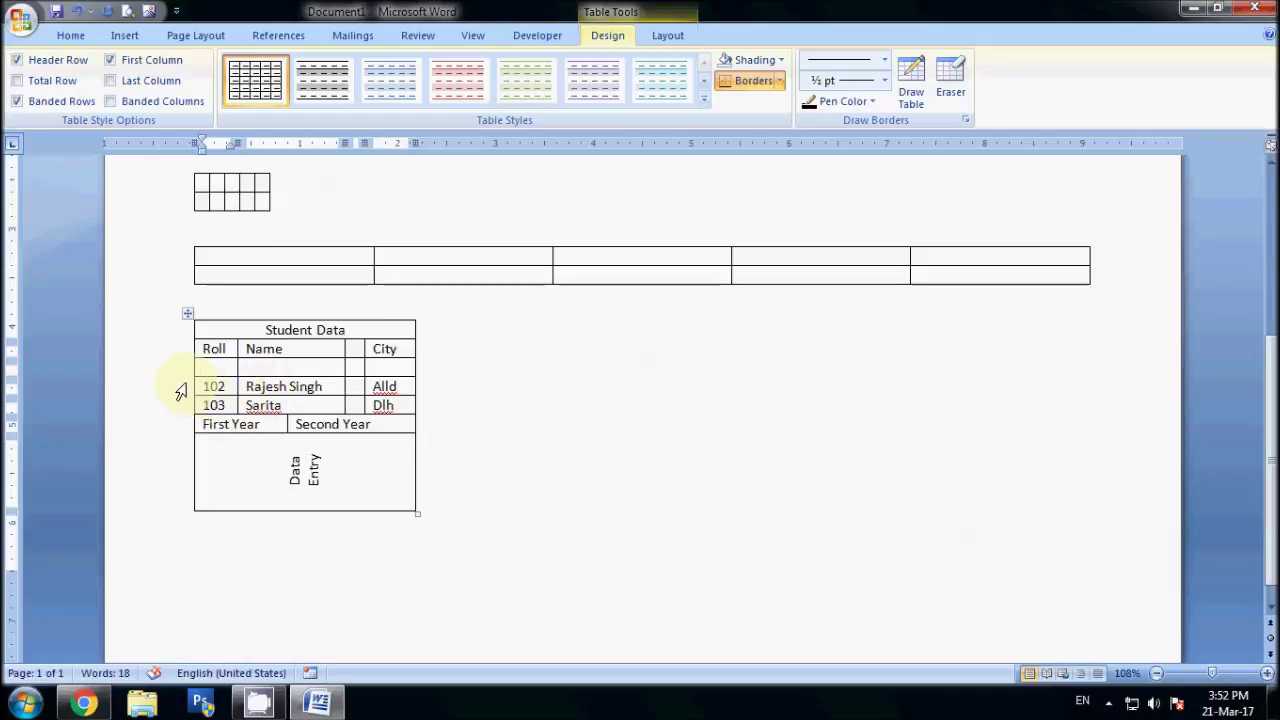
click(180, 391)
key(BackSpace)
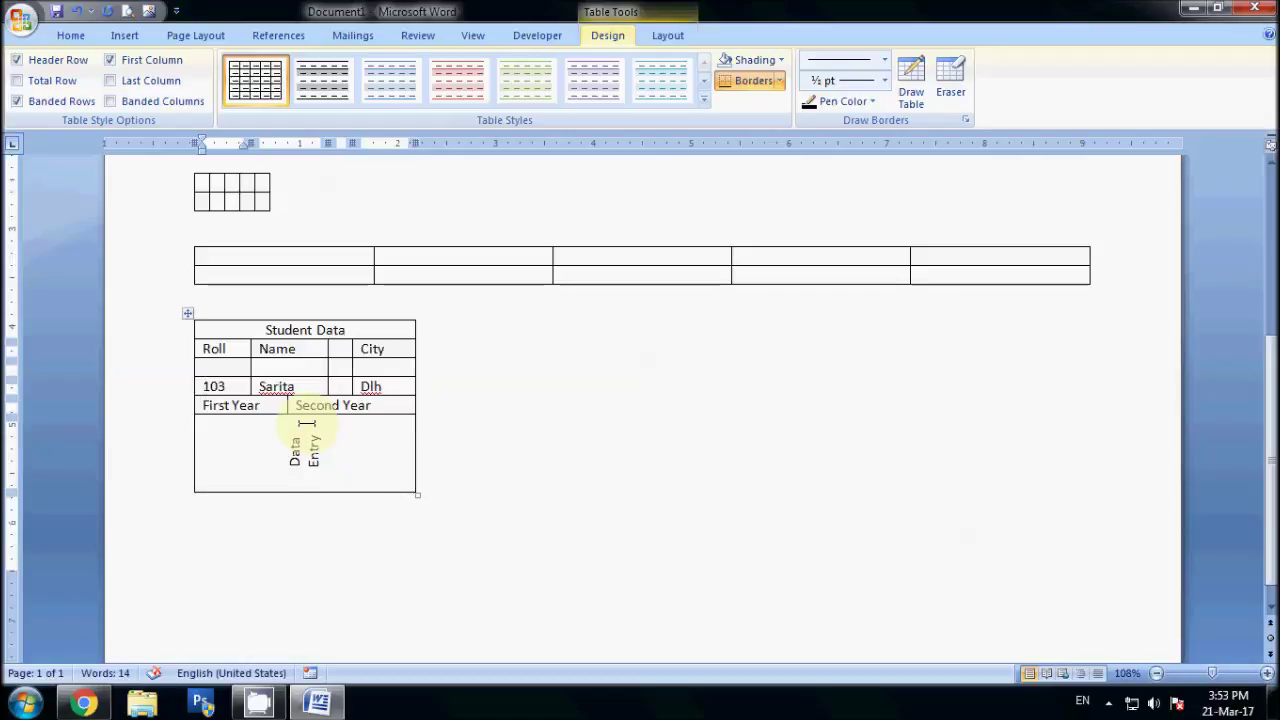
click(496, 490)
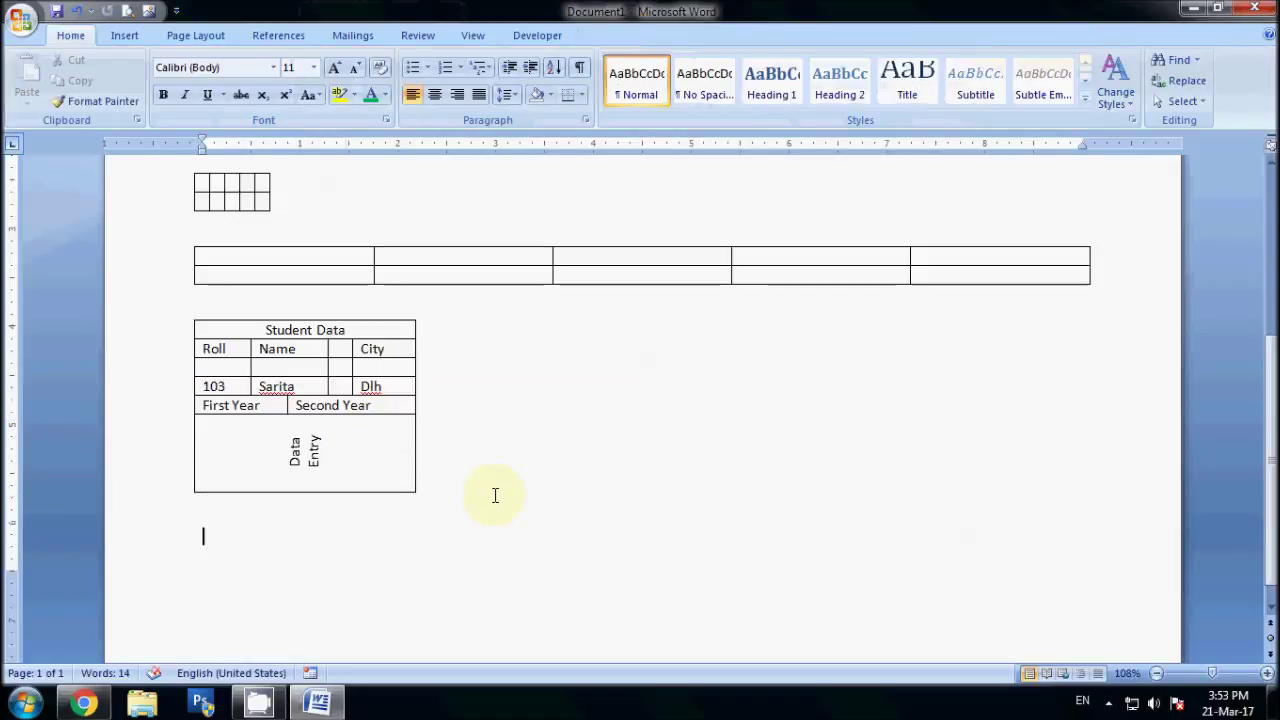
click(130, 38)
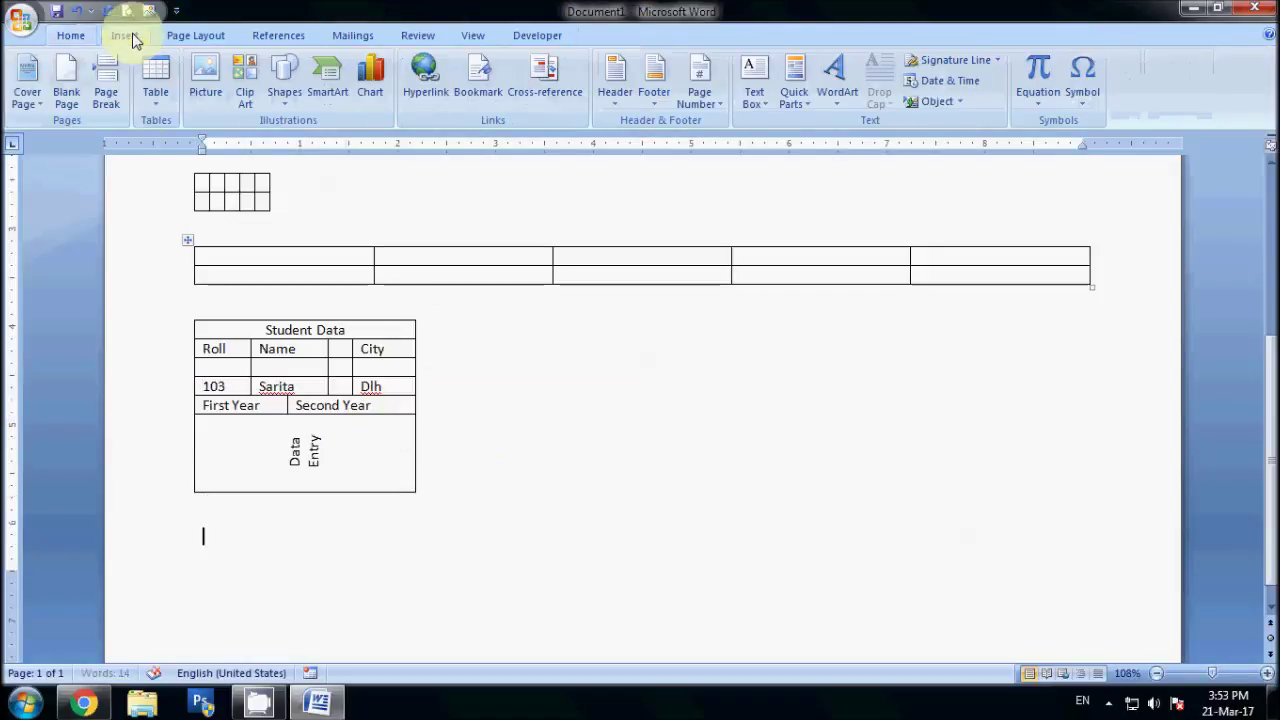
Step: Pick Draw Table from the Table menu and insert a page break after Student Data to start page 2
click(165, 104)
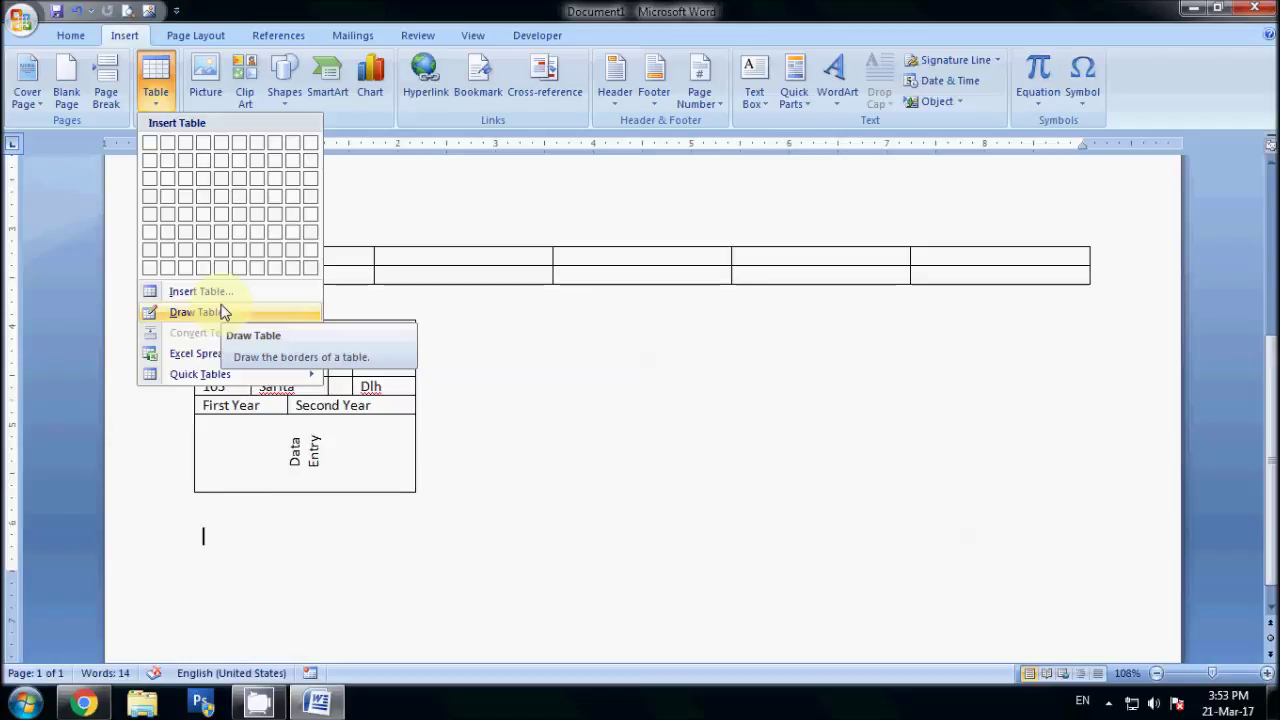
click(195, 312)
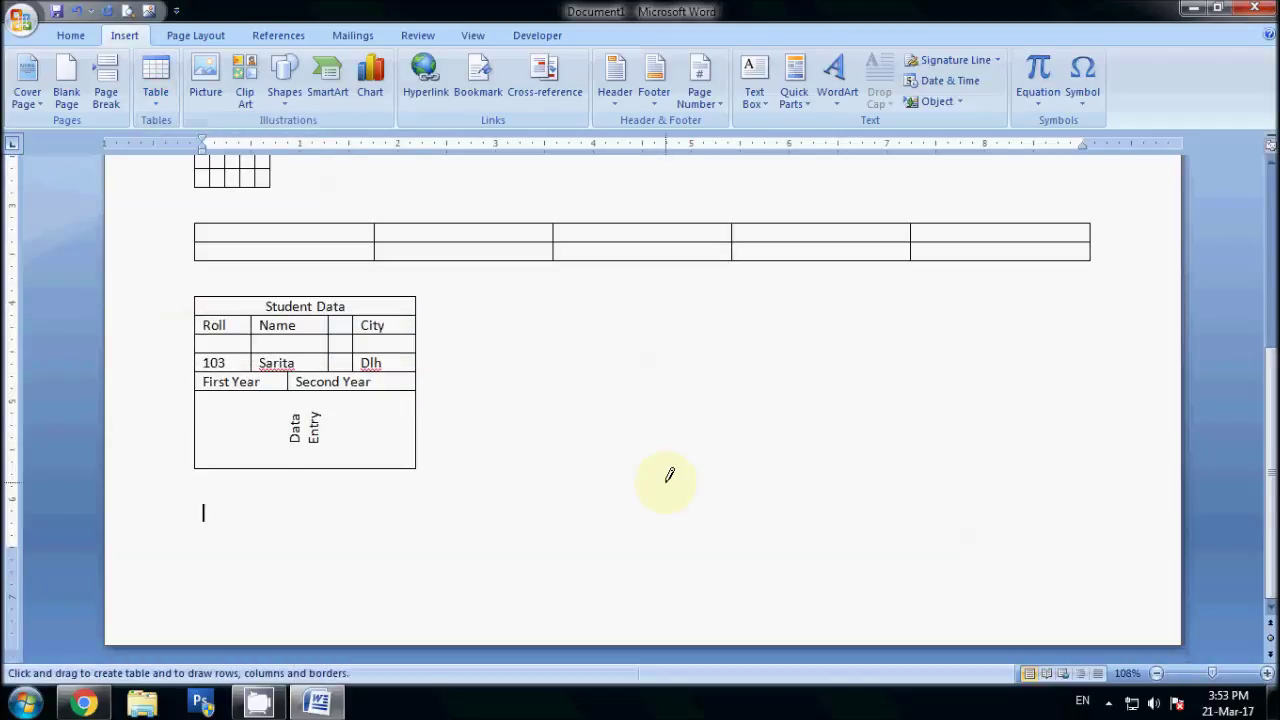
key(ctrl+Return)
scroll(669, 500, down, 6)
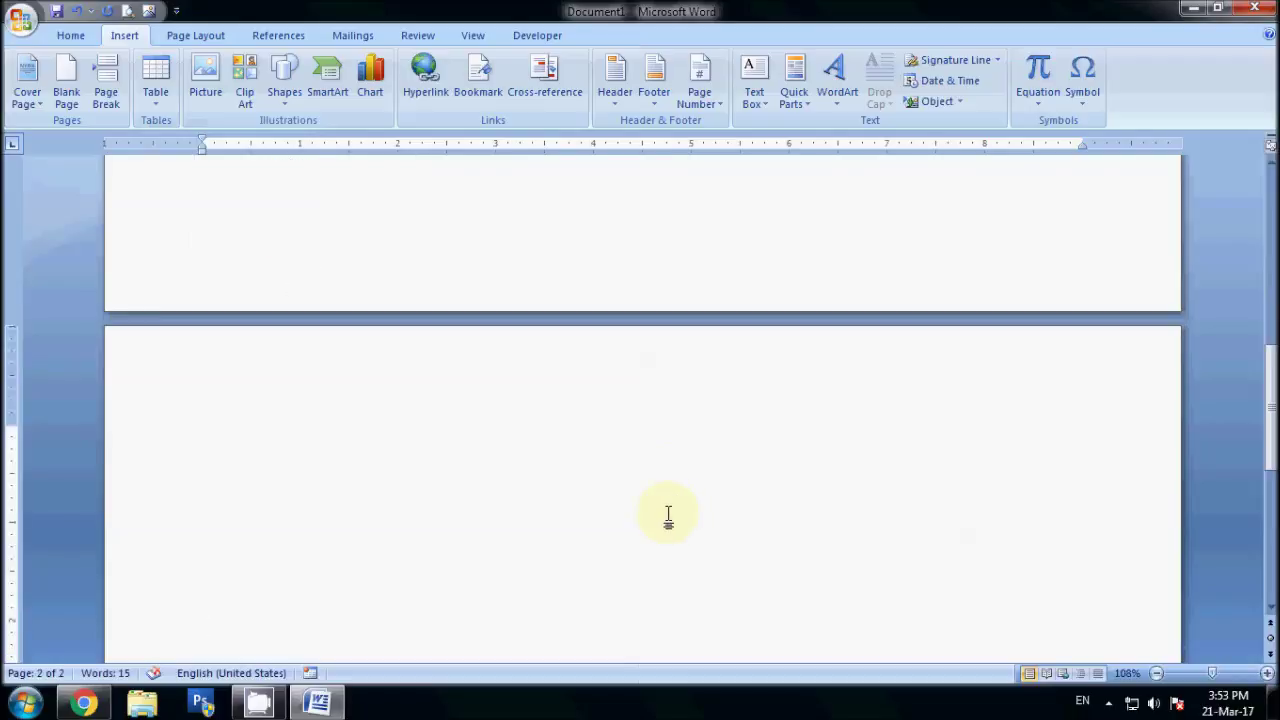
click(163, 96)
Step: Draw a table outline on page 2 and split it into two rows and three columns
click(196, 312)
drag(238, 280, 852, 475)
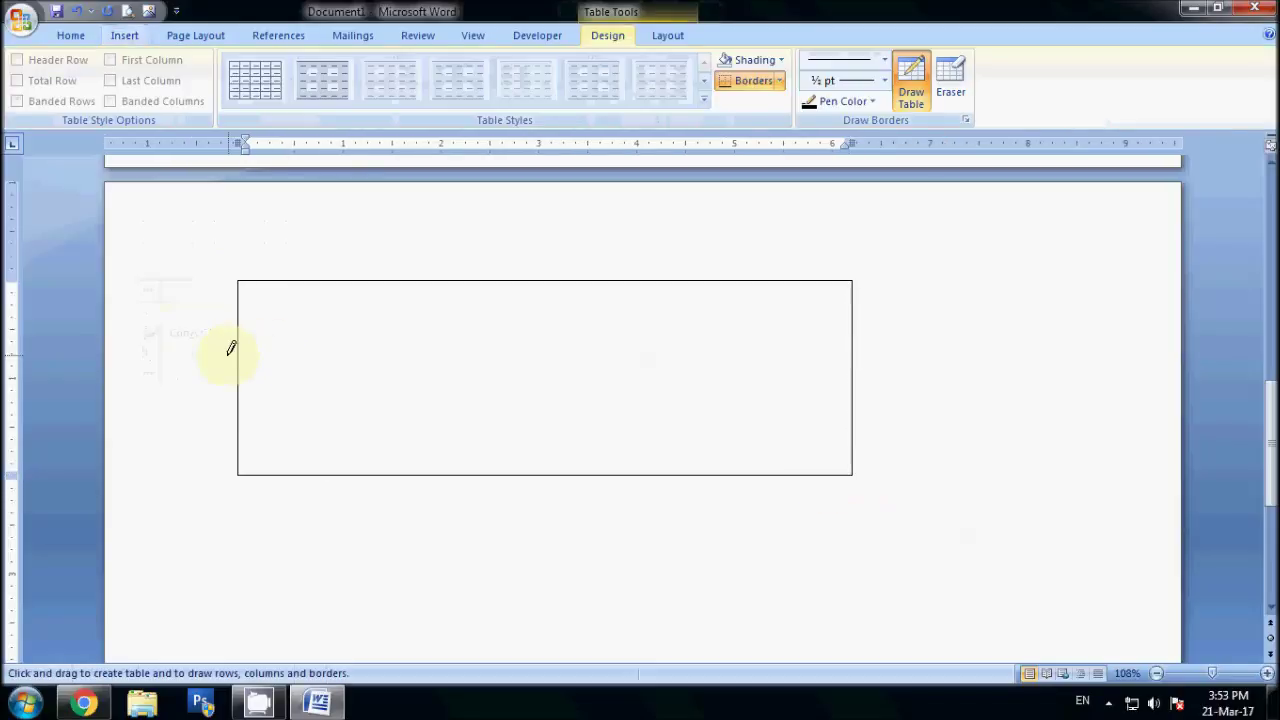
drag(250, 357, 645, 350)
drag(440, 280, 440, 470)
drag(537, 278, 538, 432)
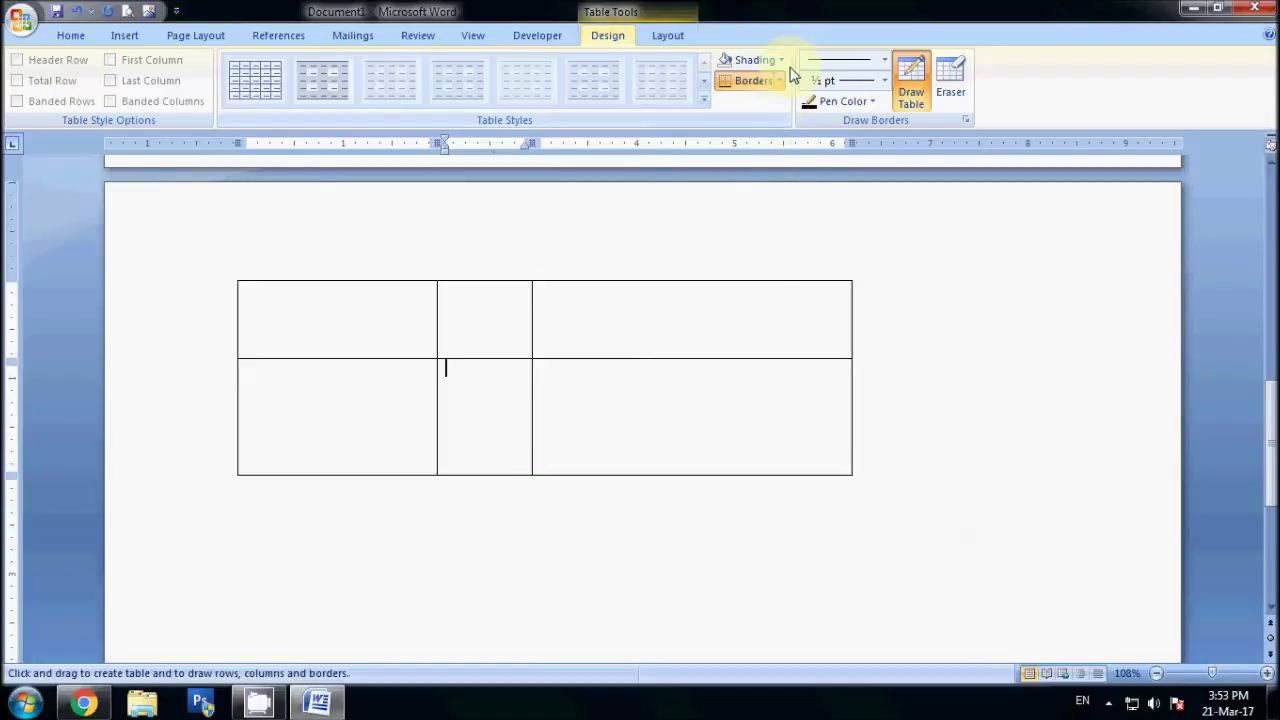
Step: Set a thick double-line pen and split the bottom-right cell vertically and the top-right cell horizontally
click(884, 80)
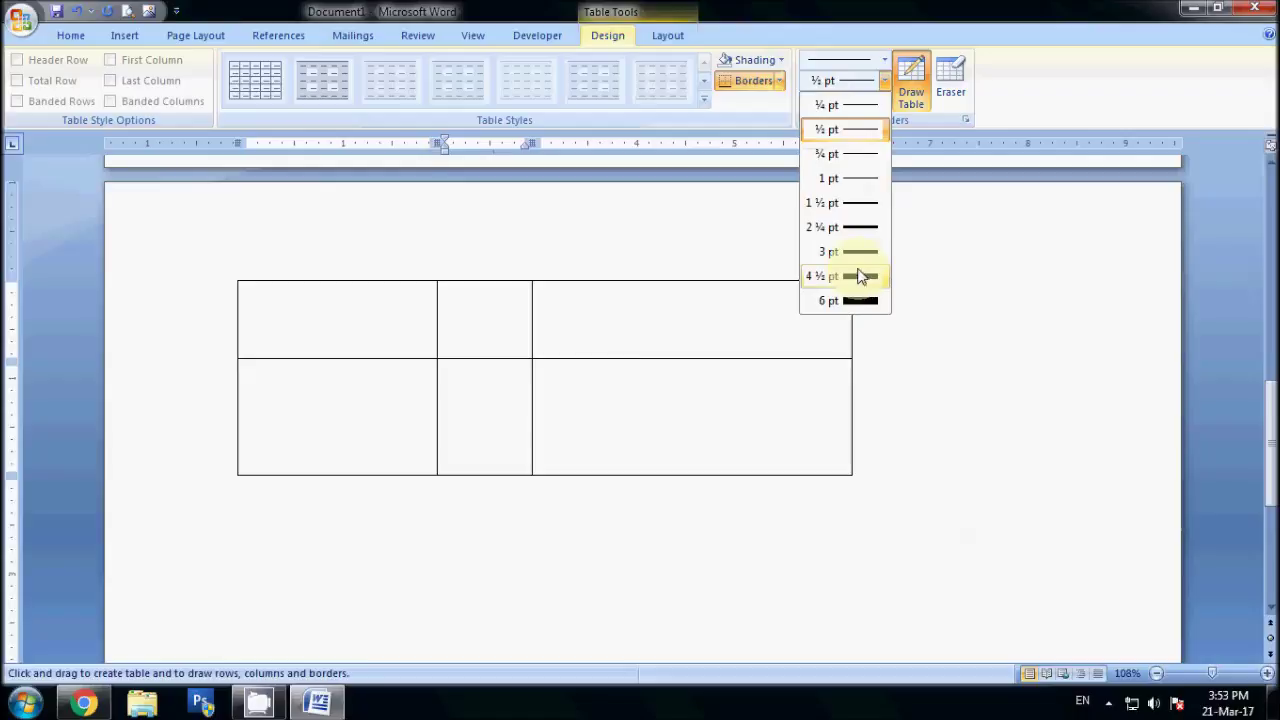
click(857, 276)
click(884, 60)
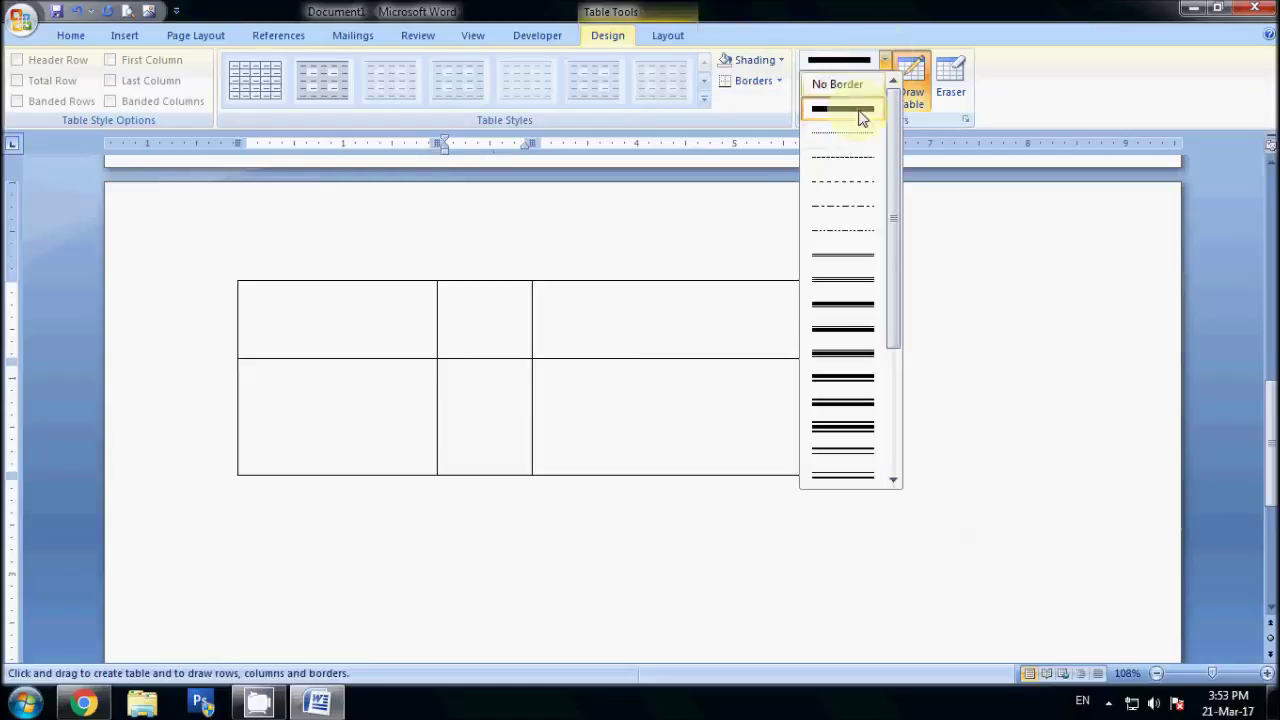
click(843, 377)
drag(684, 352, 684, 470)
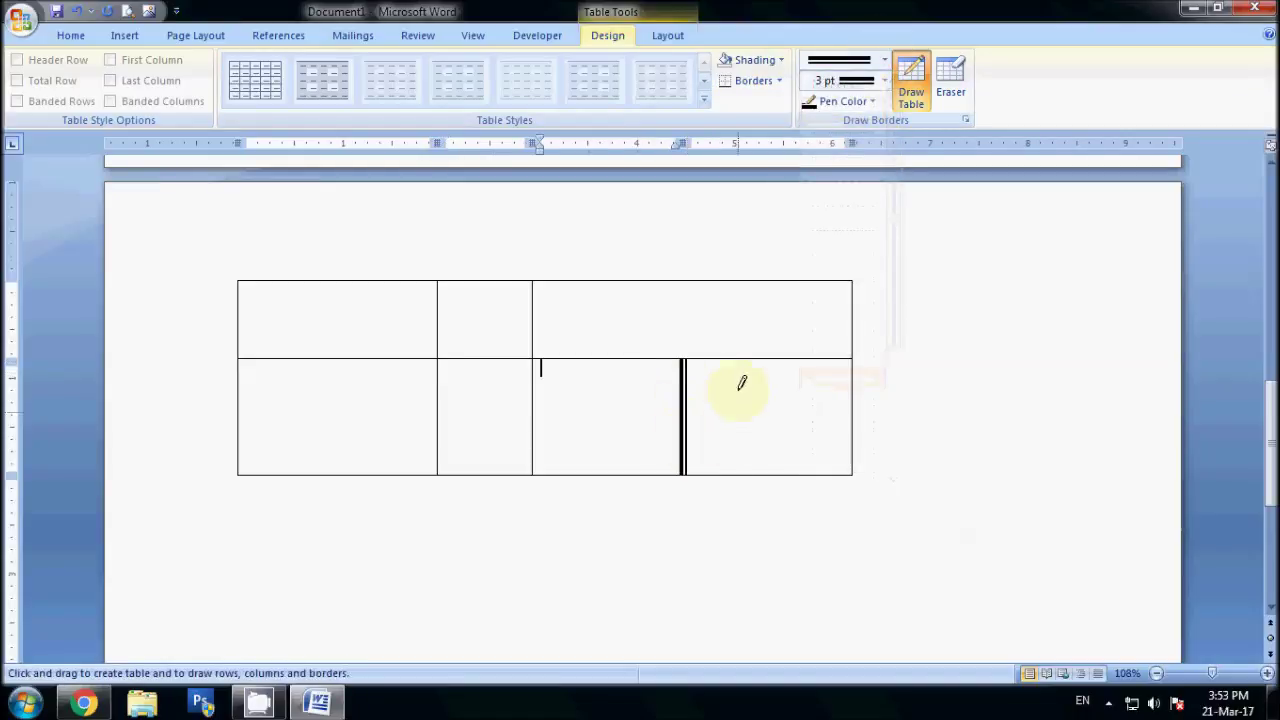
drag(543, 318, 750, 322)
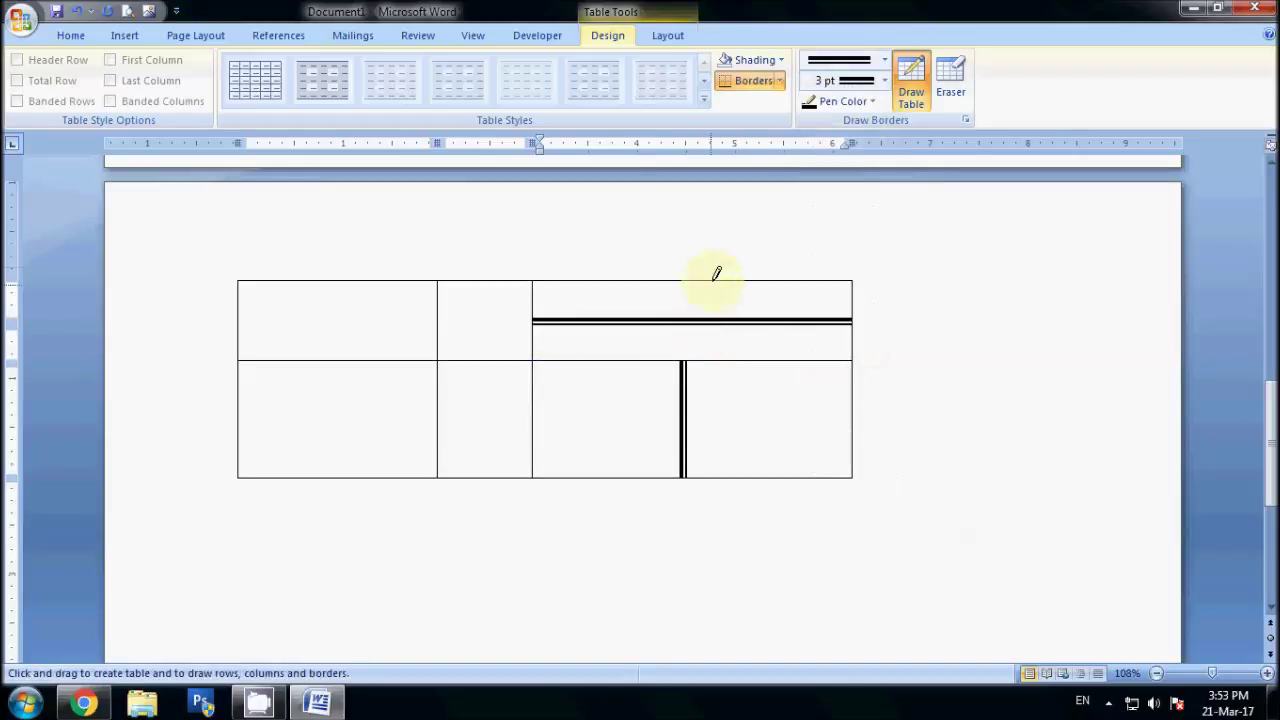
click(779, 81)
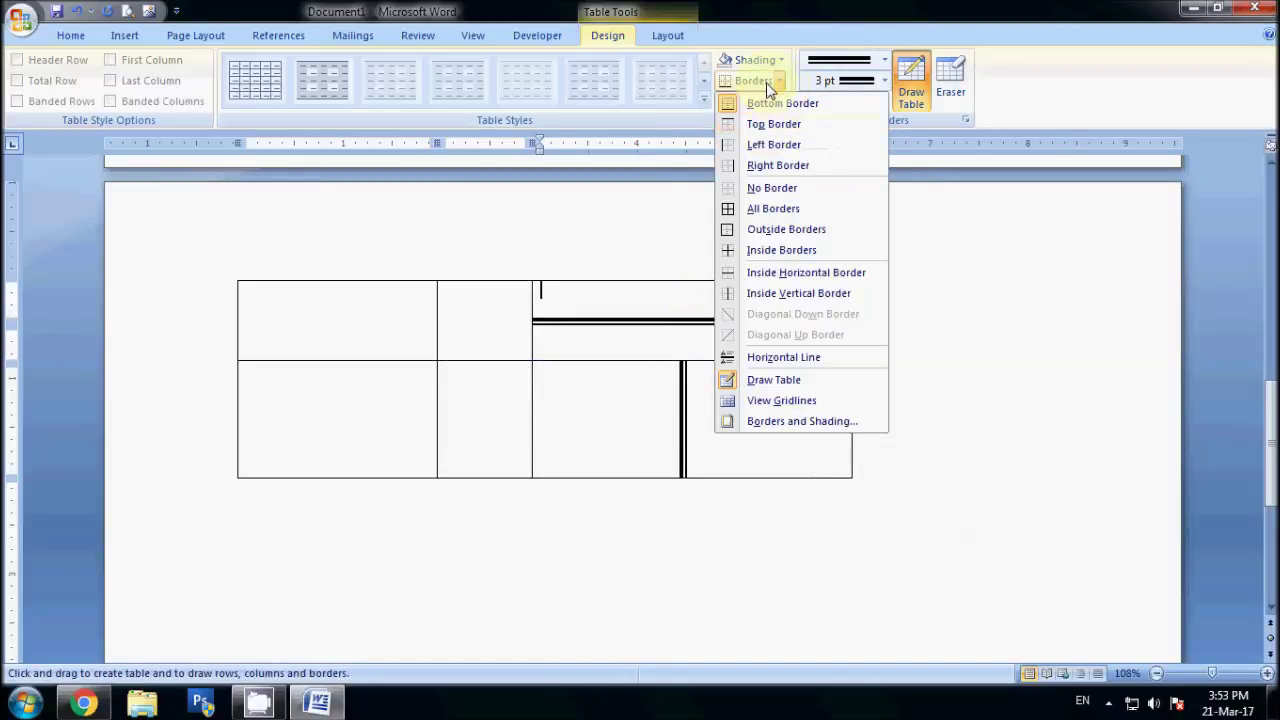
Step: Shade the upper part of the top-right cell red and the cell below it orange-yellow
click(655, 157)
click(781, 60)
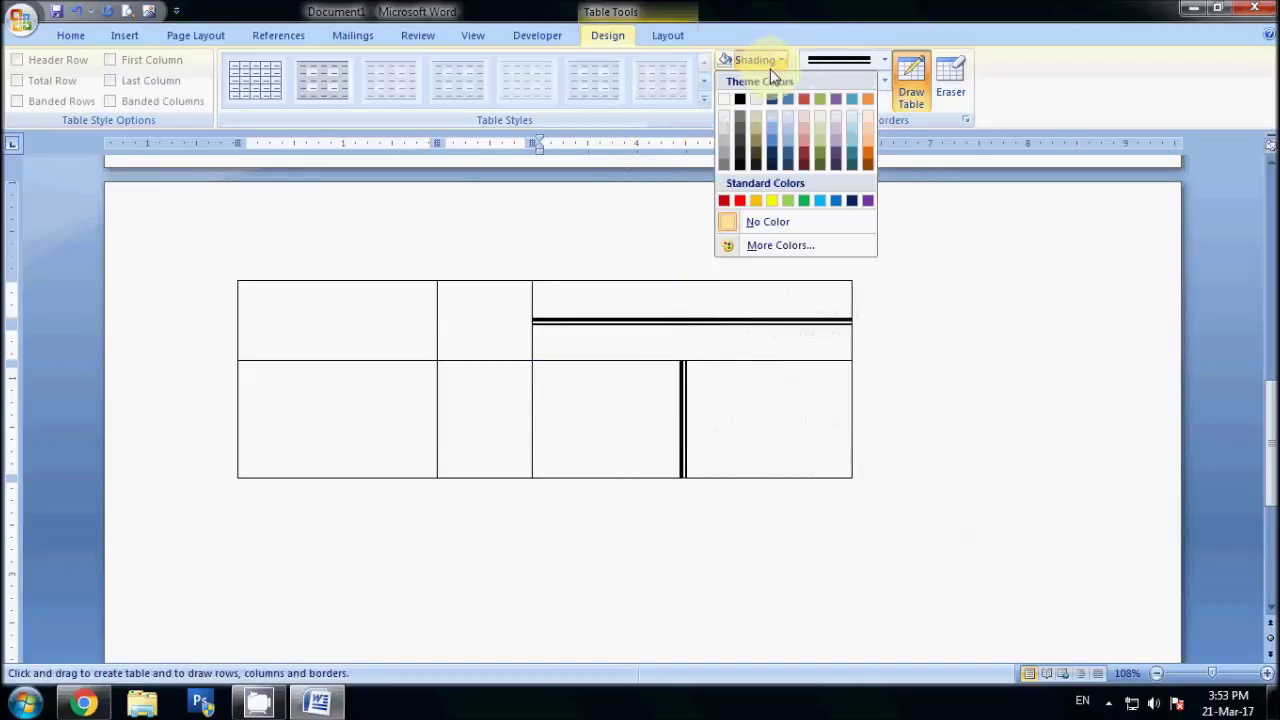
click(725, 201)
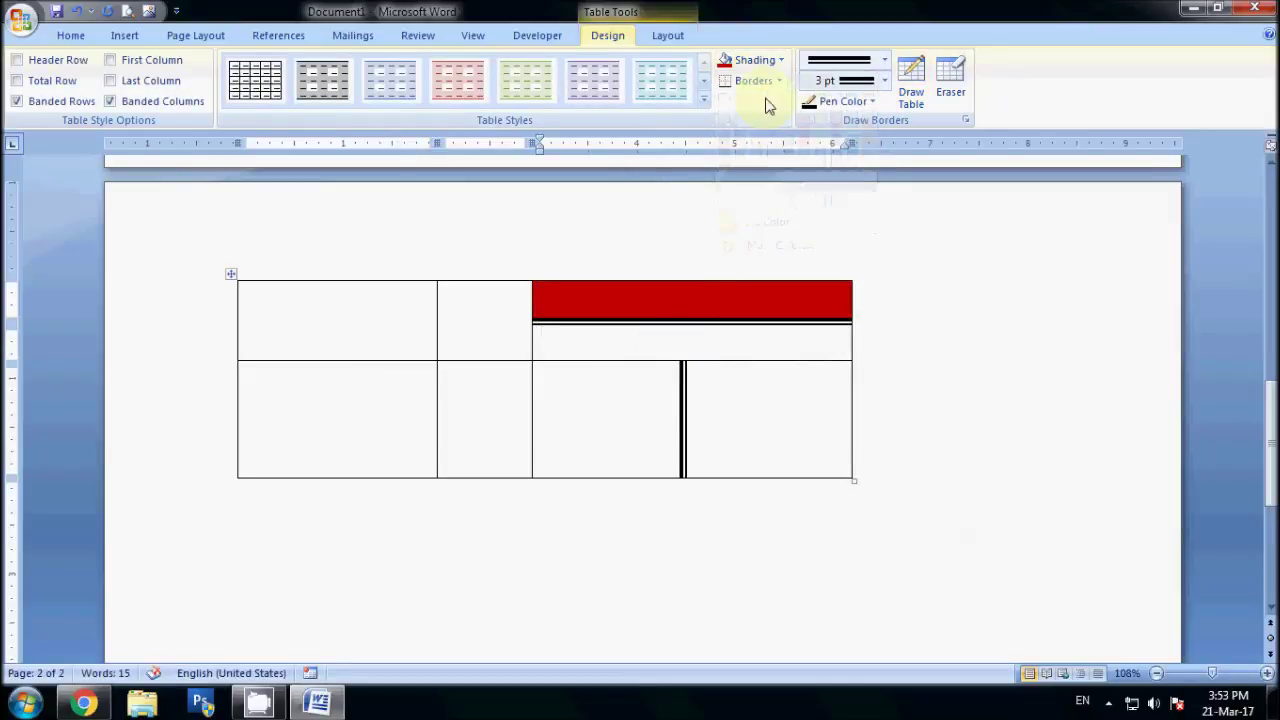
click(781, 61)
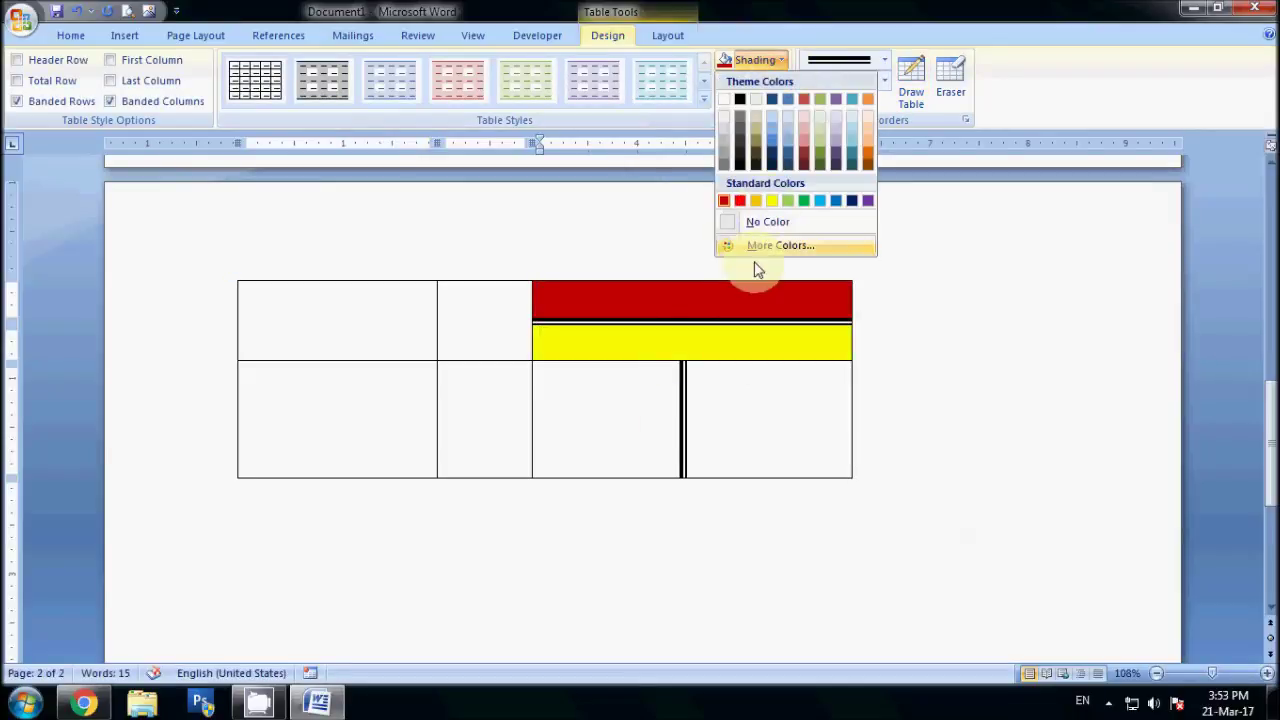
click(781, 60)
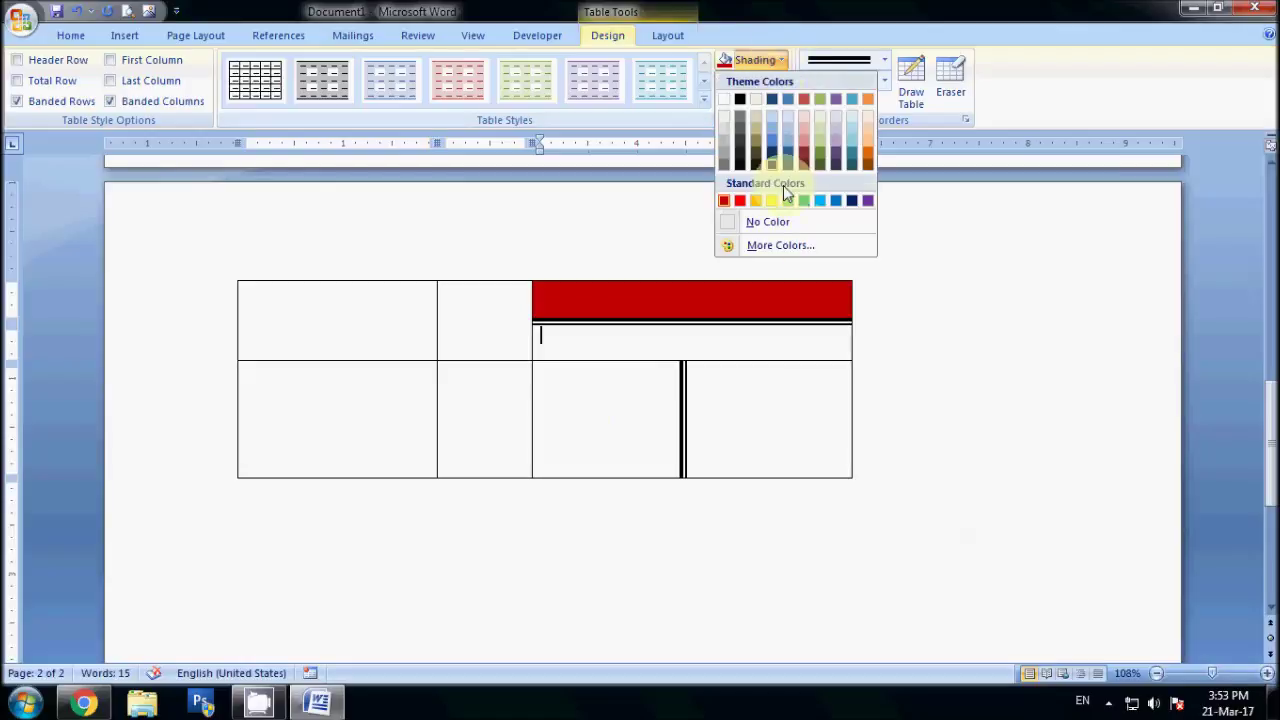
click(757, 201)
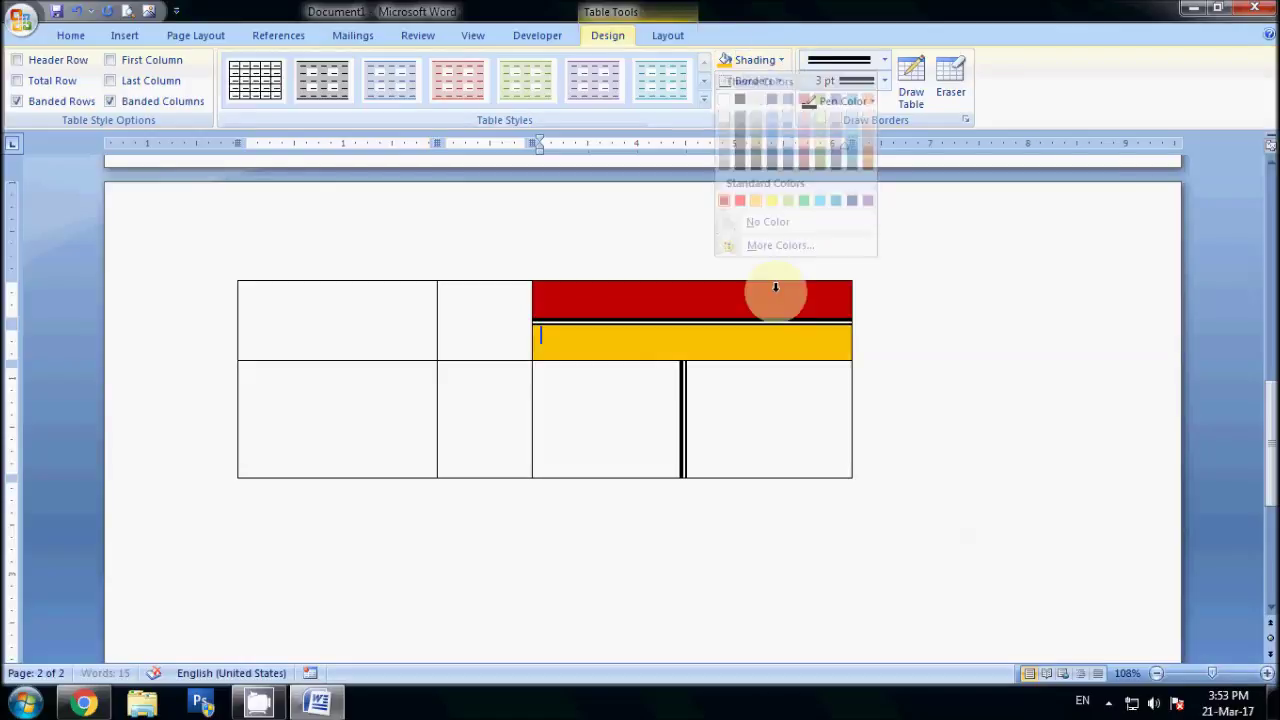
click(761, 428)
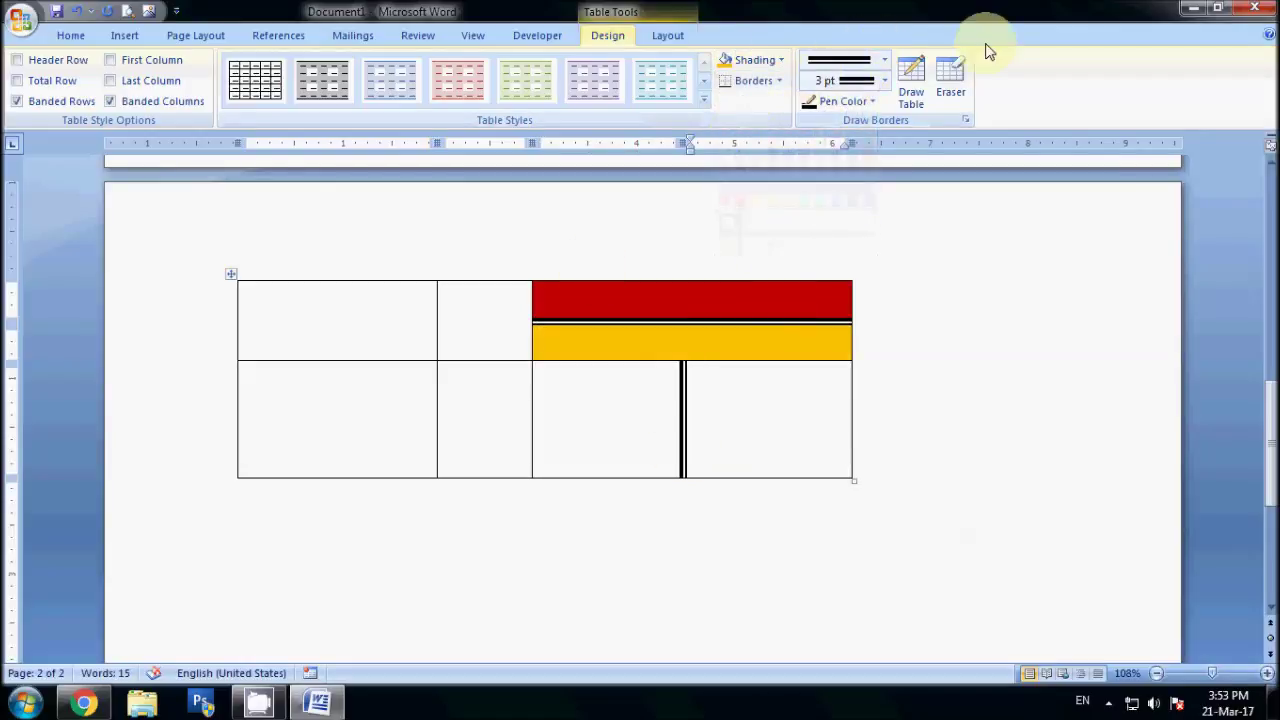
Step: Use the Eraser to remove the two double-line borders from the drawn table
click(950, 85)
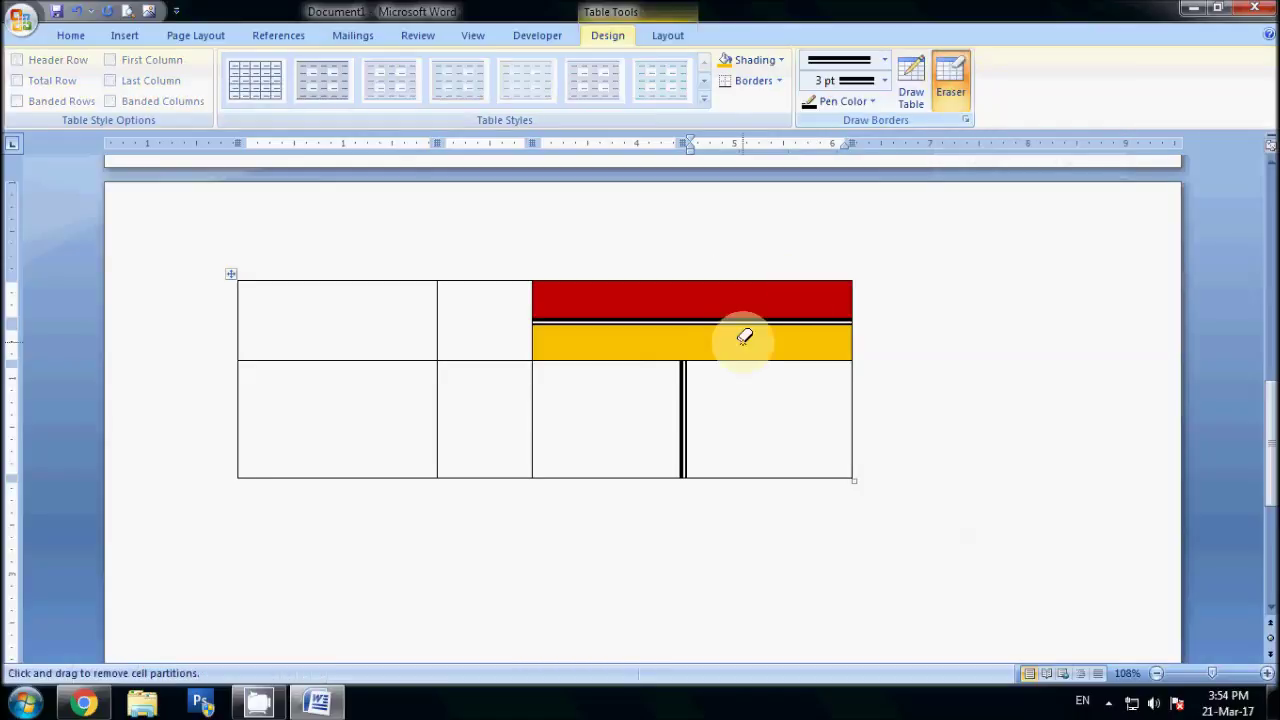
click(681, 388)
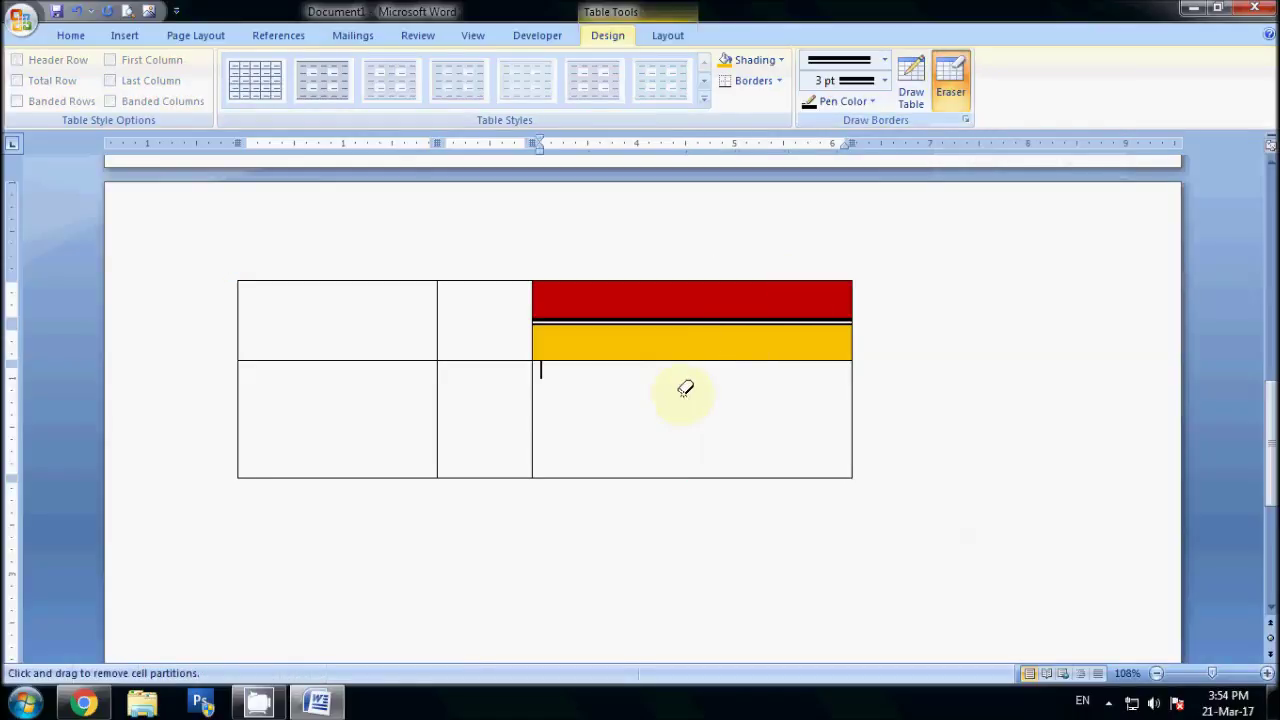
click(727, 318)
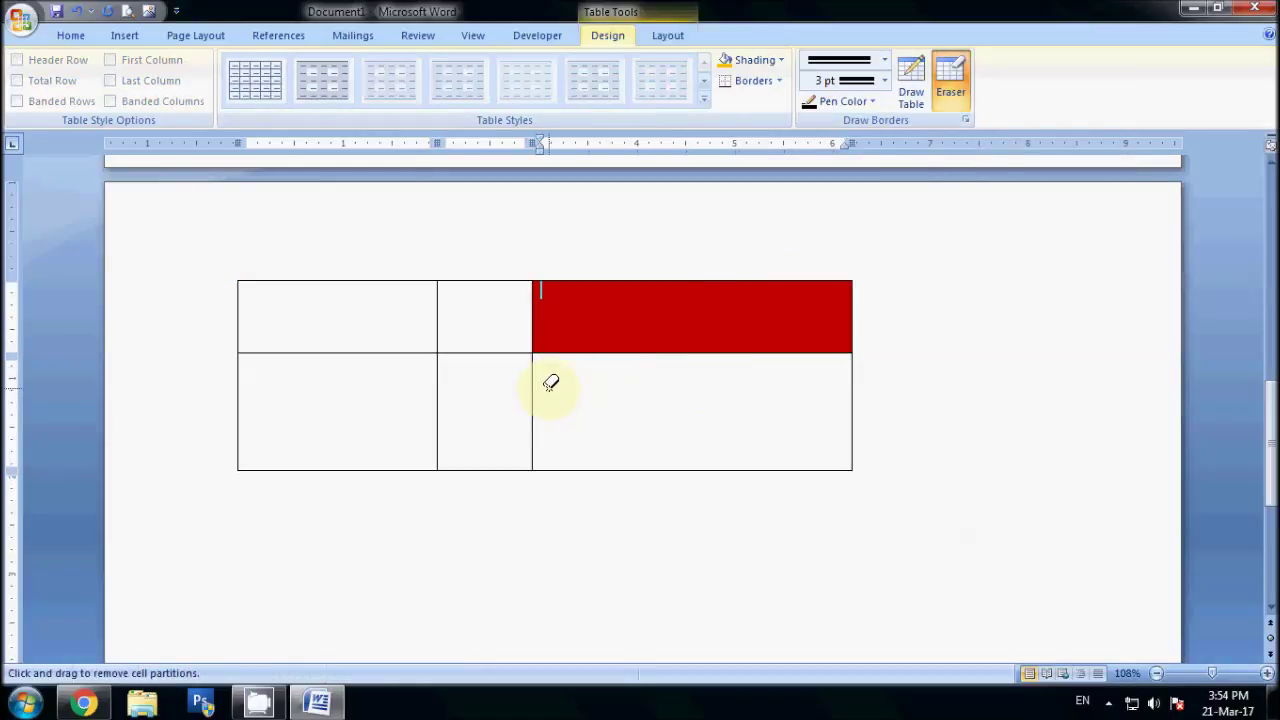
Step: Erase the middle cells' borders in the five-column table above, then stop erasing
scroll(786, 380, up, 3)
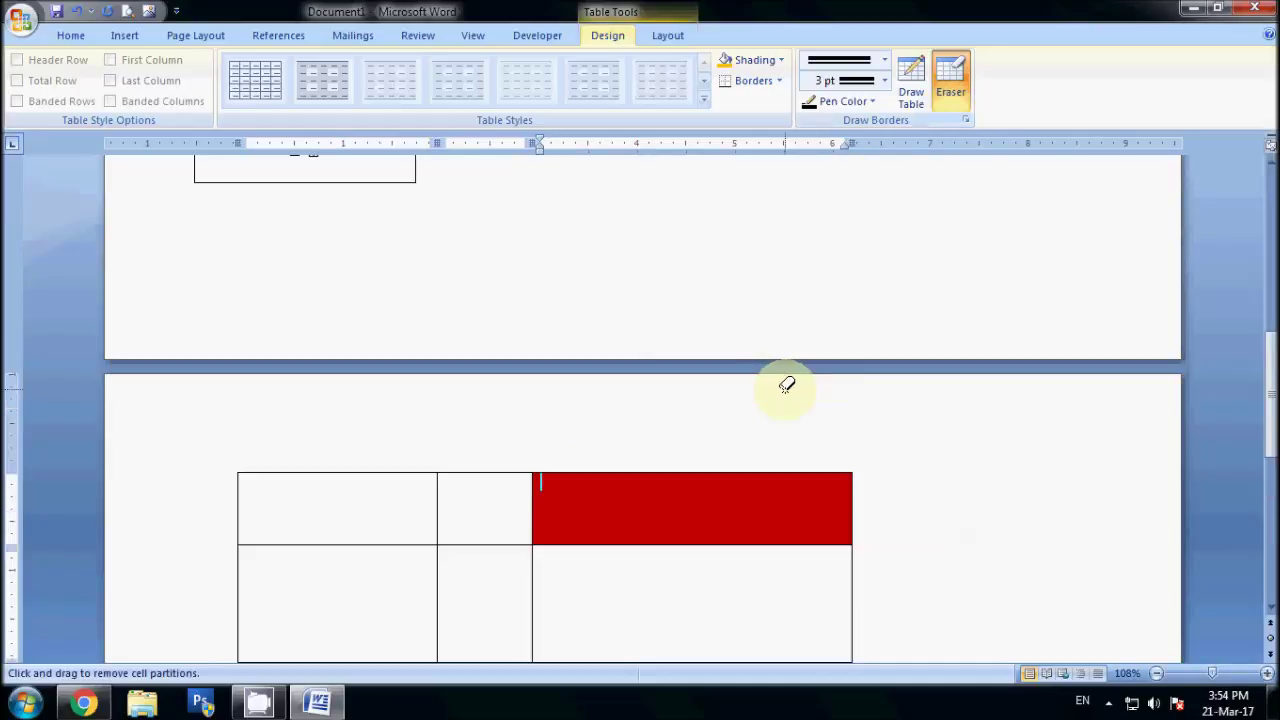
scroll(786, 385, up, 3)
scroll(786, 385, up, 4)
click(680, 417)
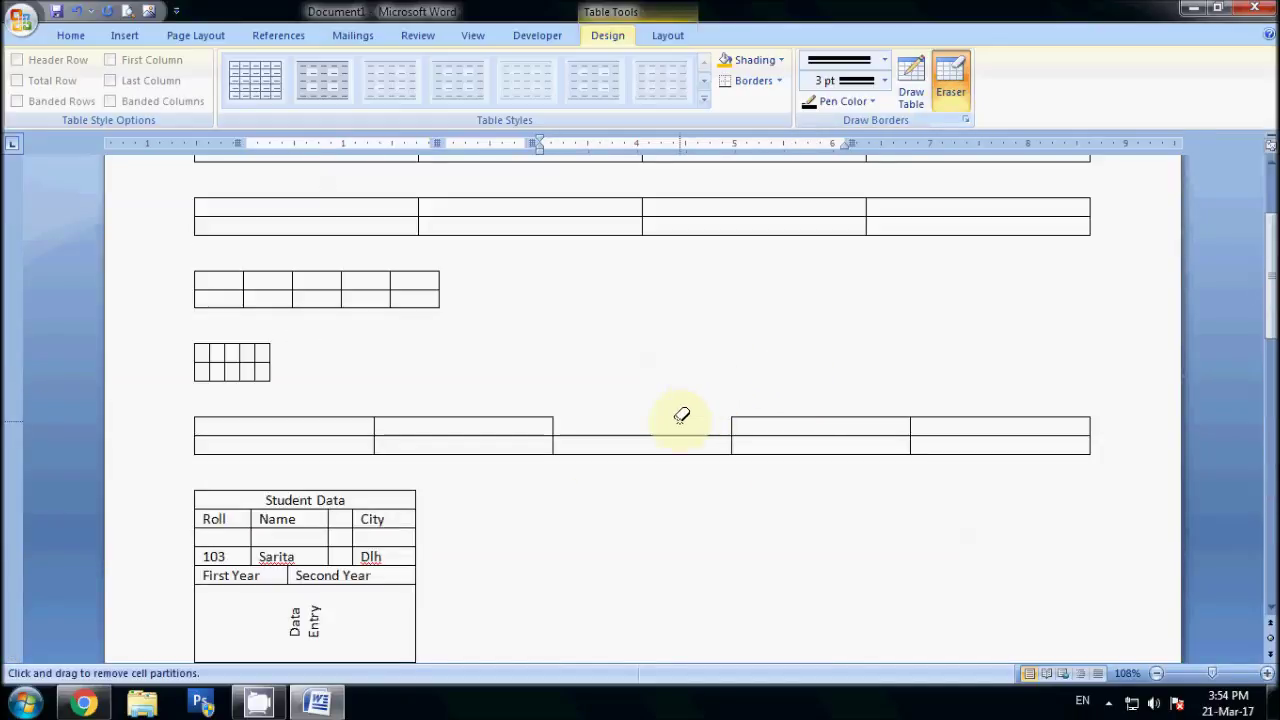
click(690, 430)
click(686, 445)
click(794, 438)
scroll(826, 445, down, 4)
scroll(826, 448, down, 5)
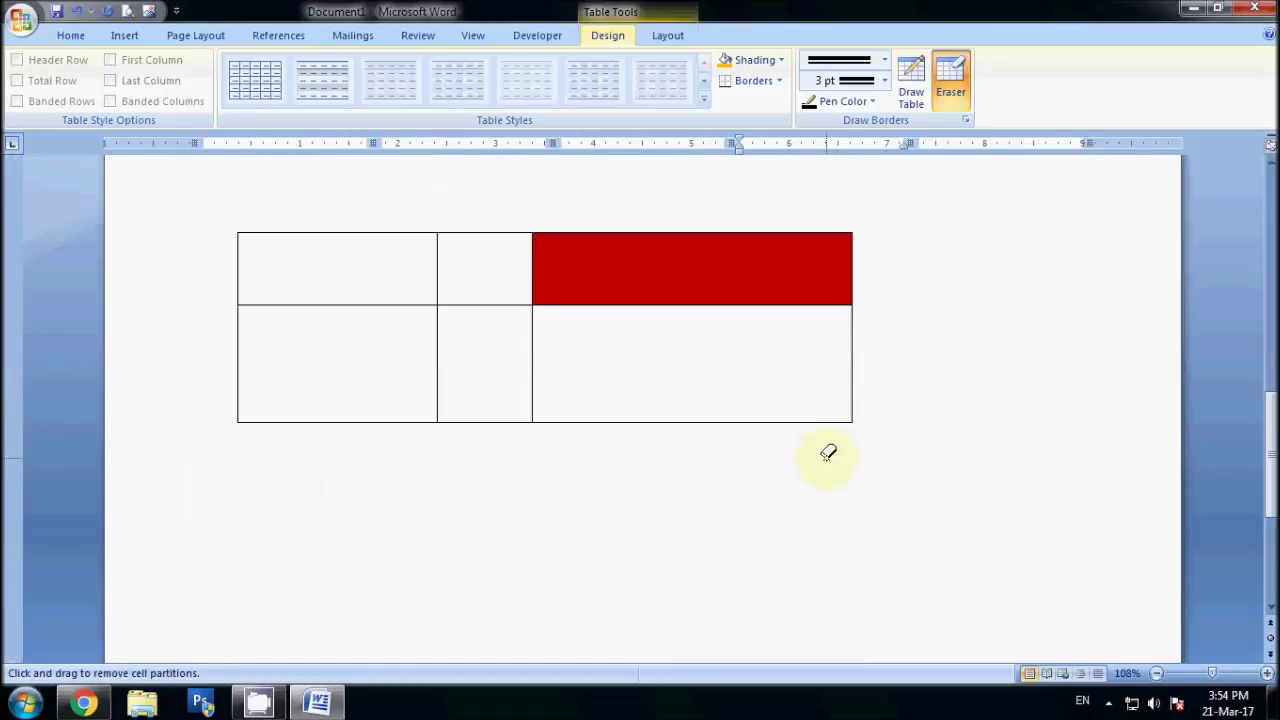
scroll(829, 451, up, 5)
scroll(651, 434, up, 2)
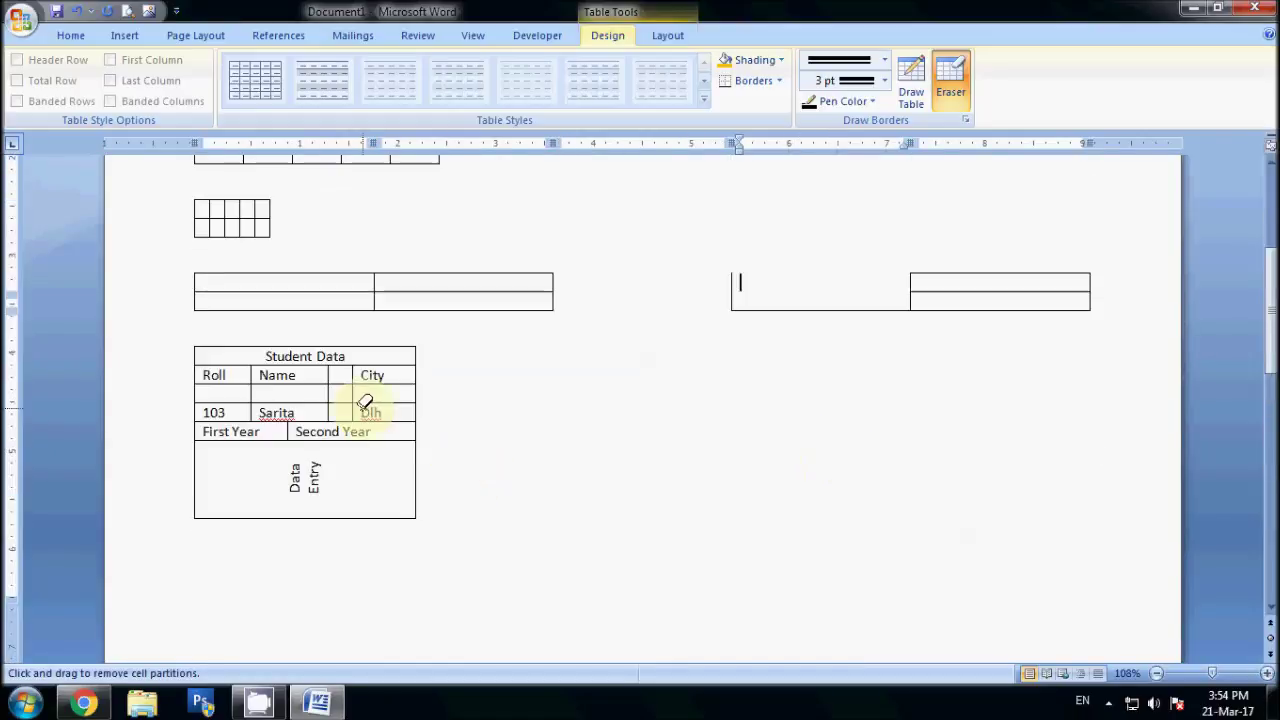
key(Escape)
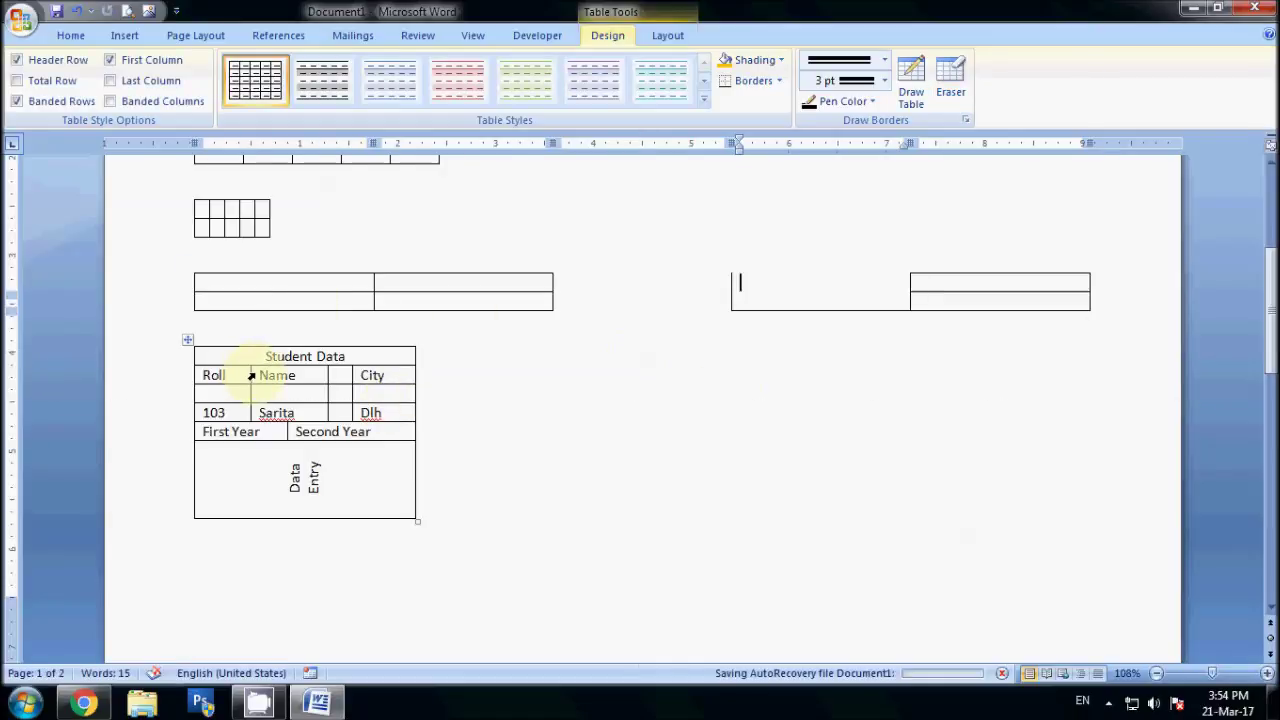
Step: Select the whole Student Data table and apply the red Light Shading – Accent 2 style
click(261, 271)
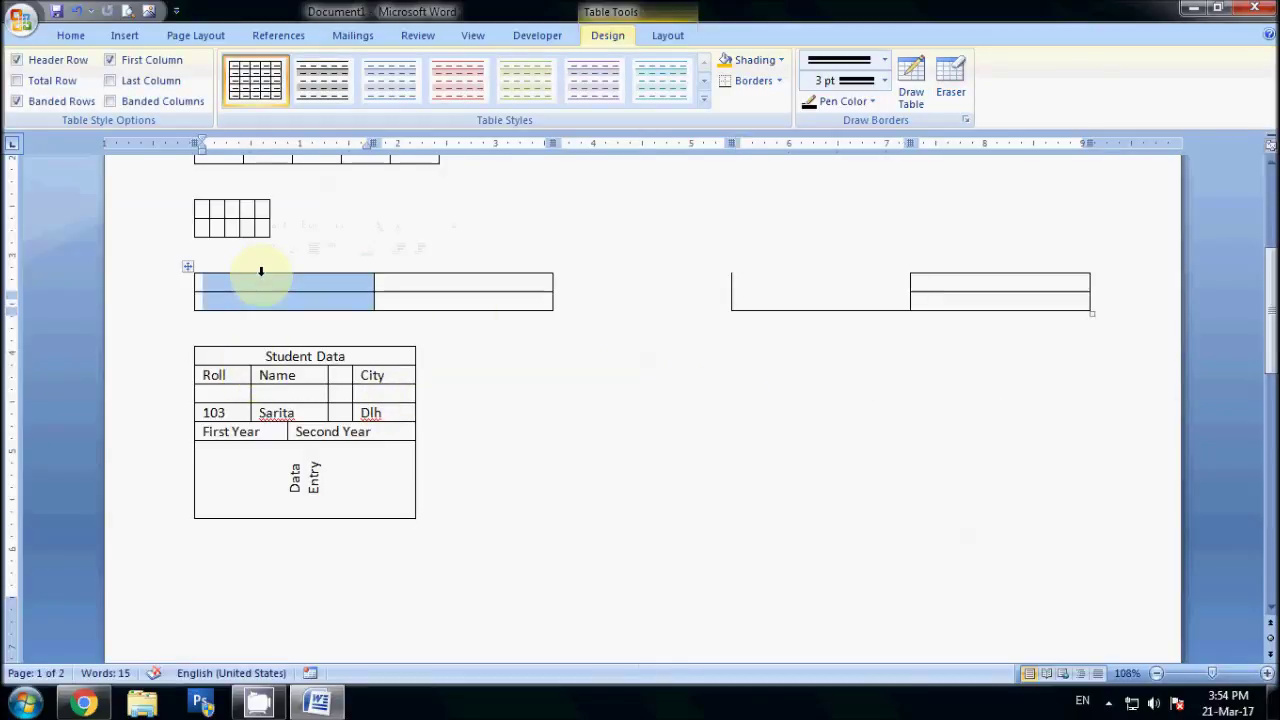
click(186, 286)
click(644, 424)
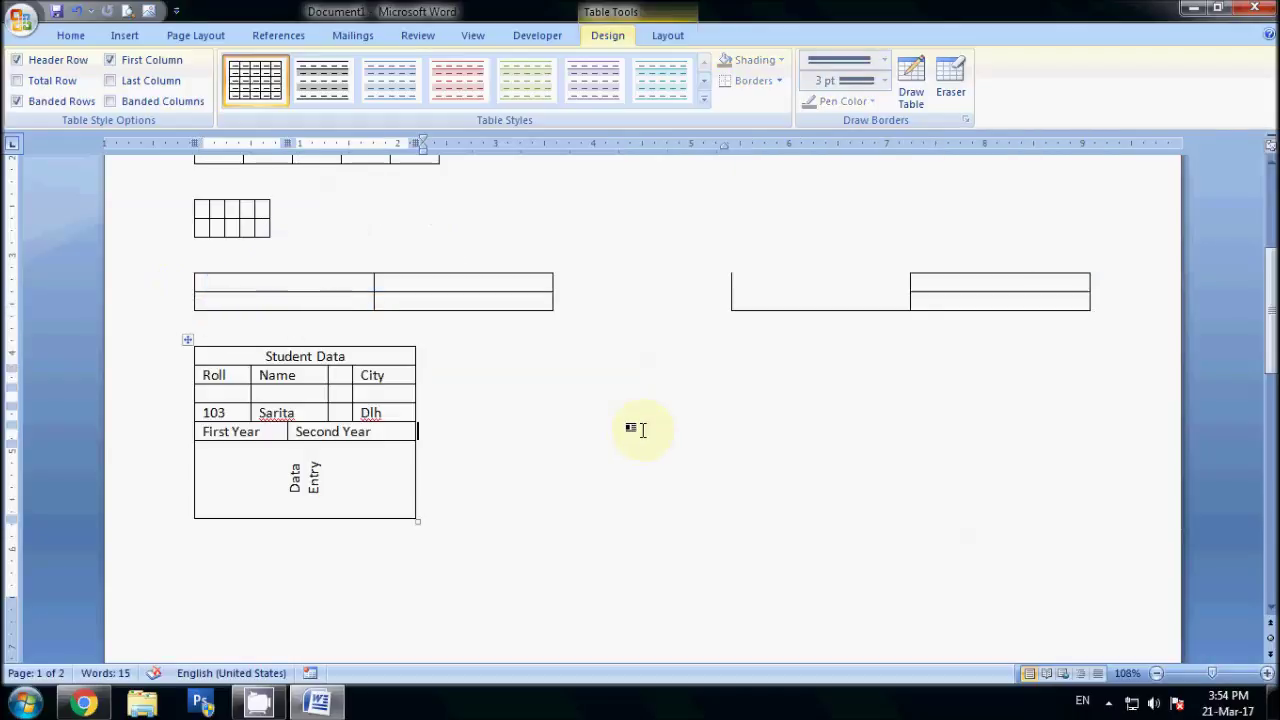
mouse_move(190, 345)
click(189, 339)
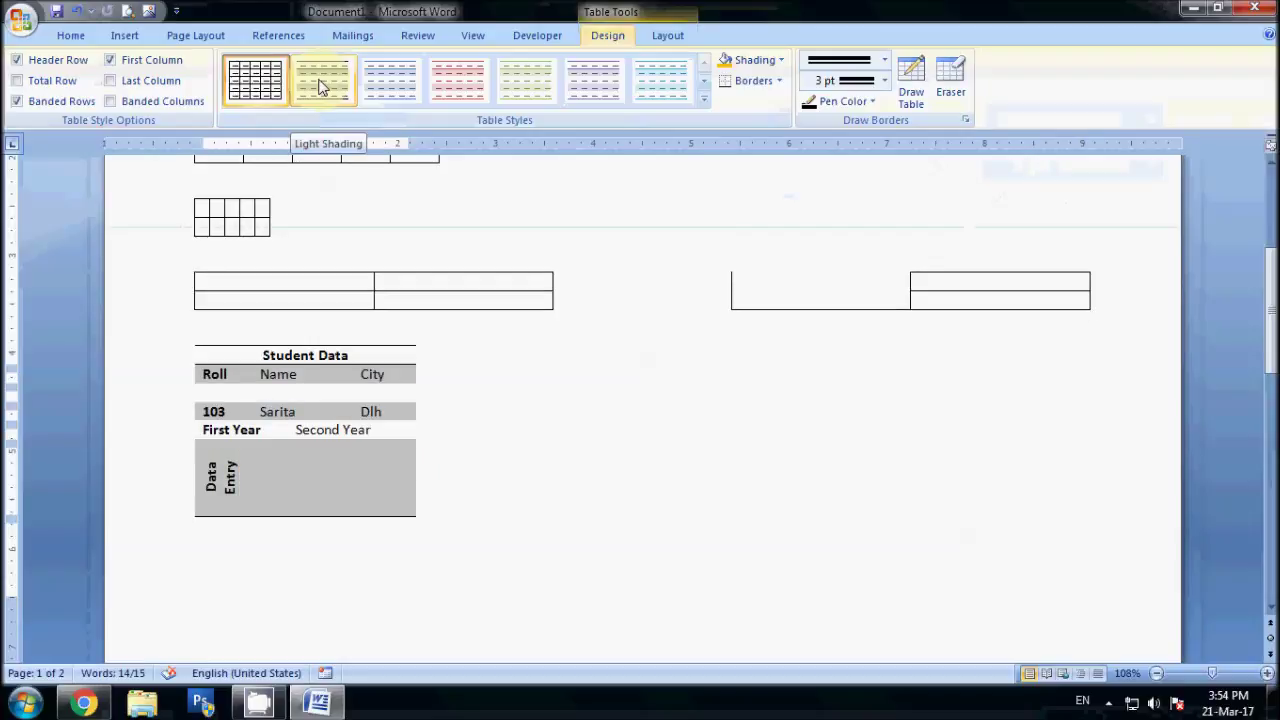
click(450, 92)
click(322, 481)
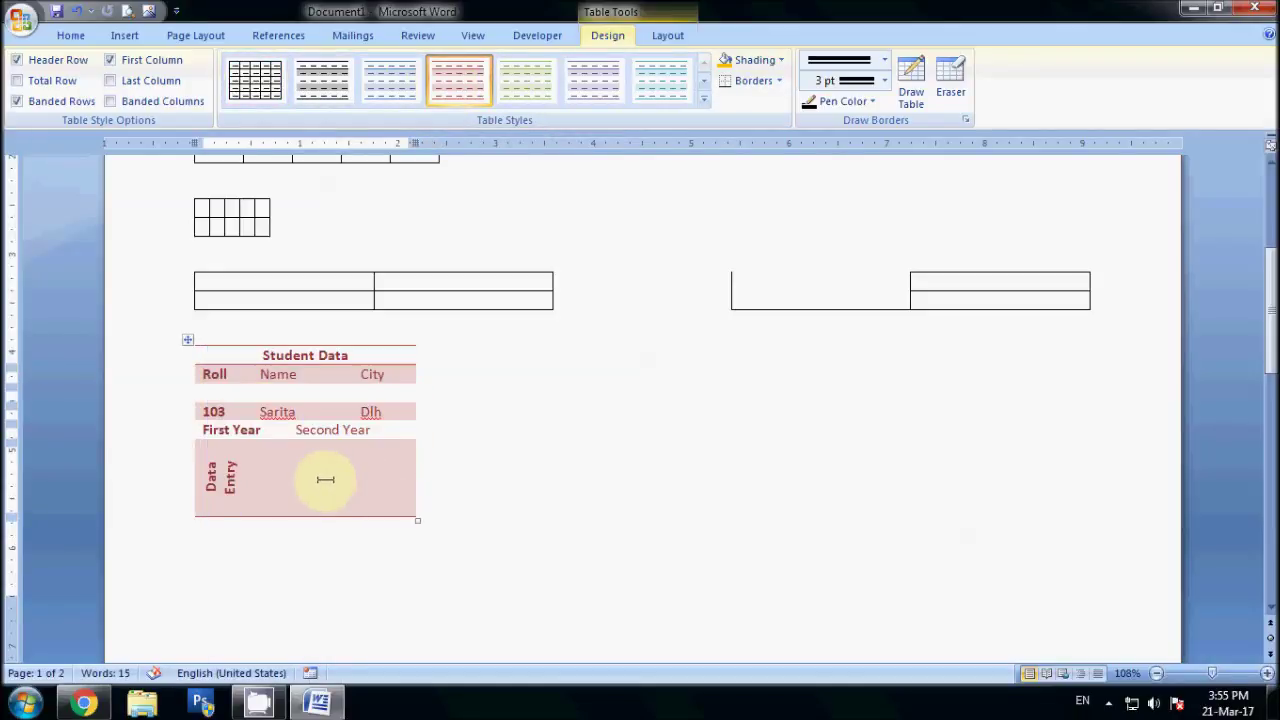
click(190, 338)
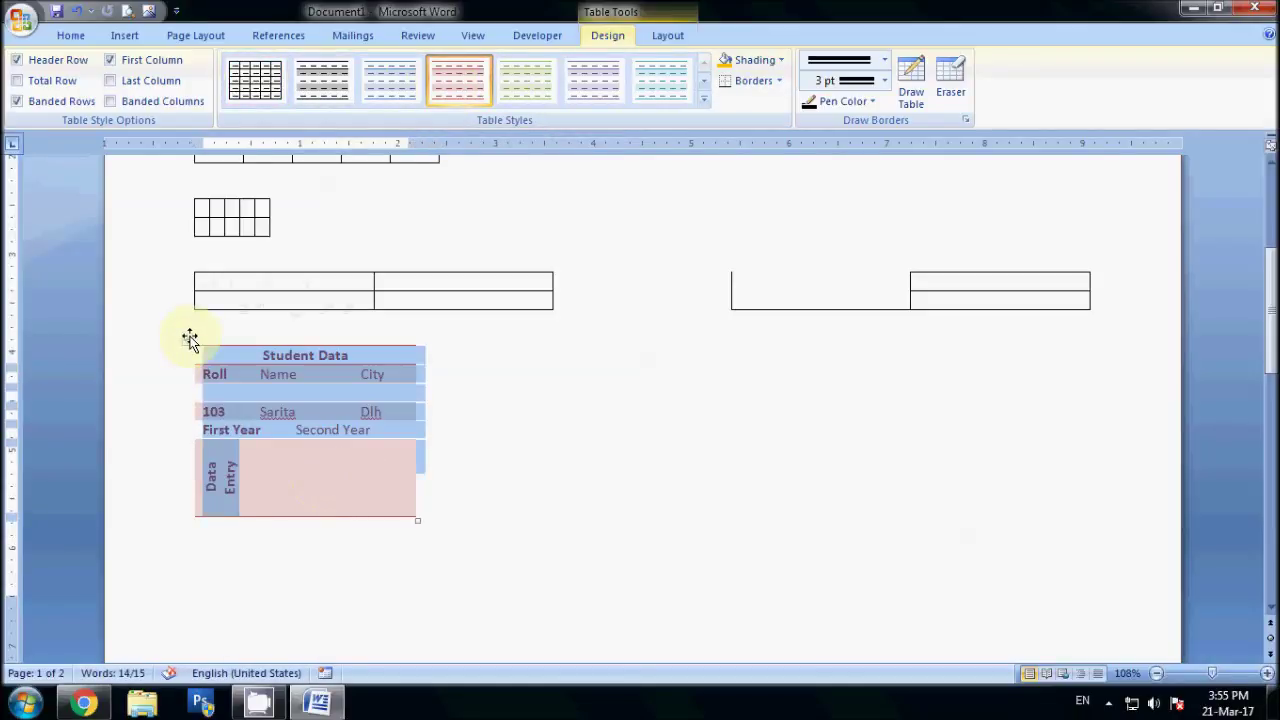
Step: Apply All Borders to Student Data, framing every cell with thick 3 pt lines
click(780, 82)
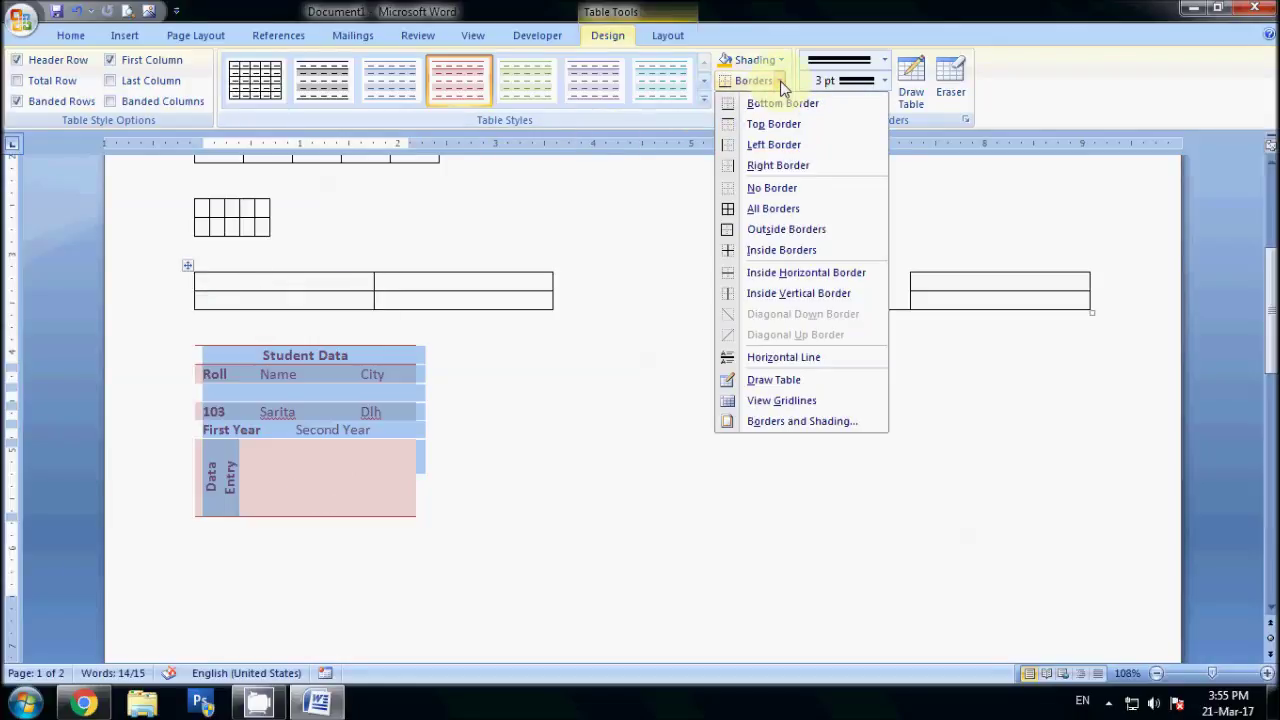
click(768, 210)
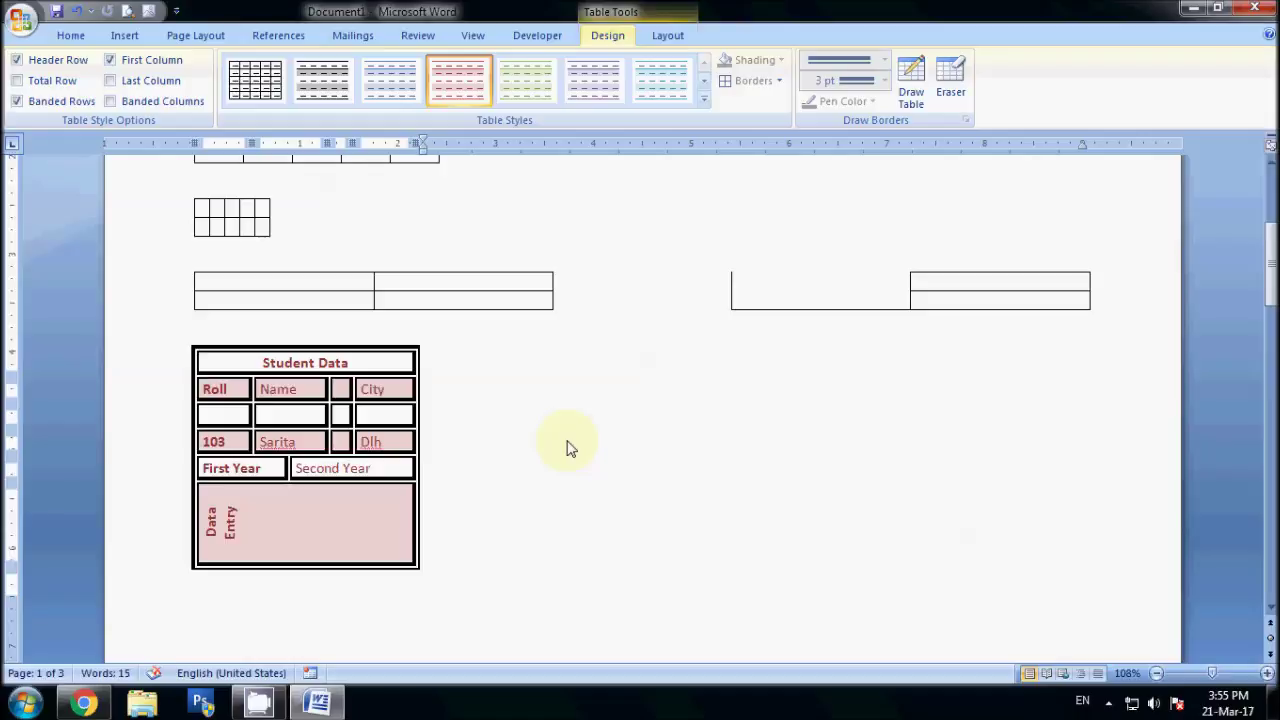
scroll(566, 447, up, 4)
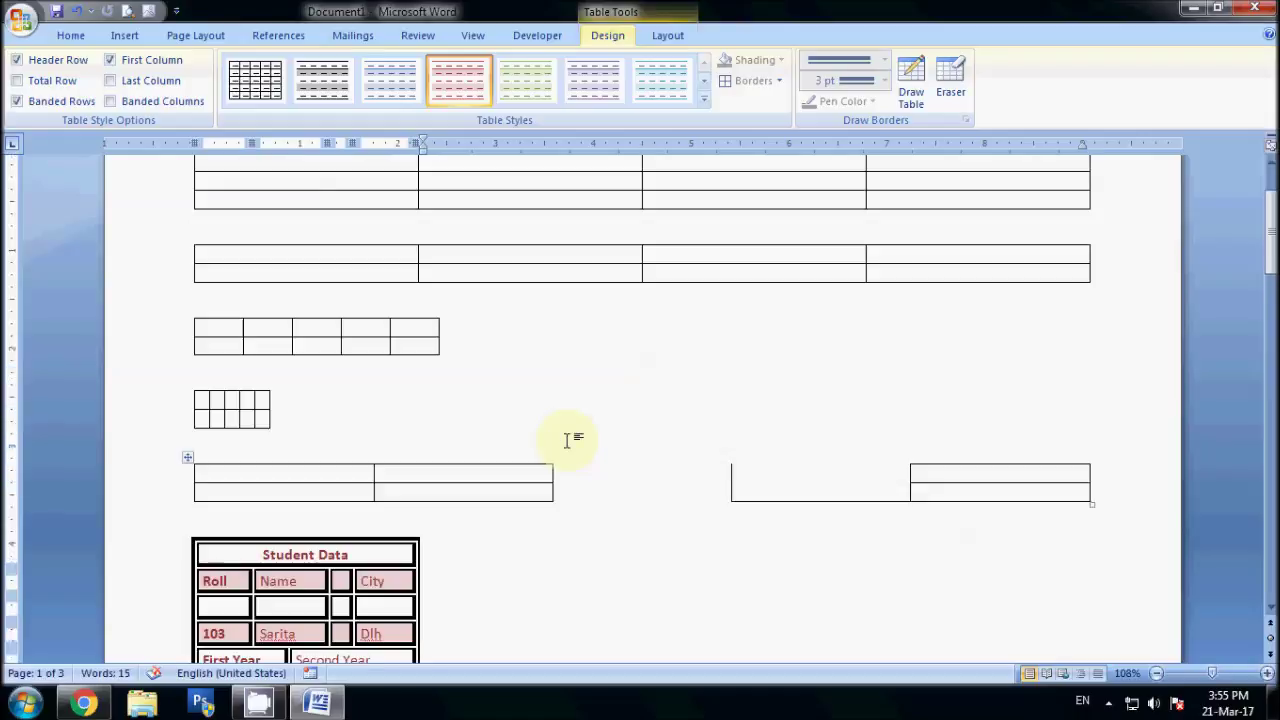
Step: Review the tables, switch back to the Insert tab, and click into Student Data's First Year row
scroll(566, 447, up, 2)
scroll(568, 440, down, 9)
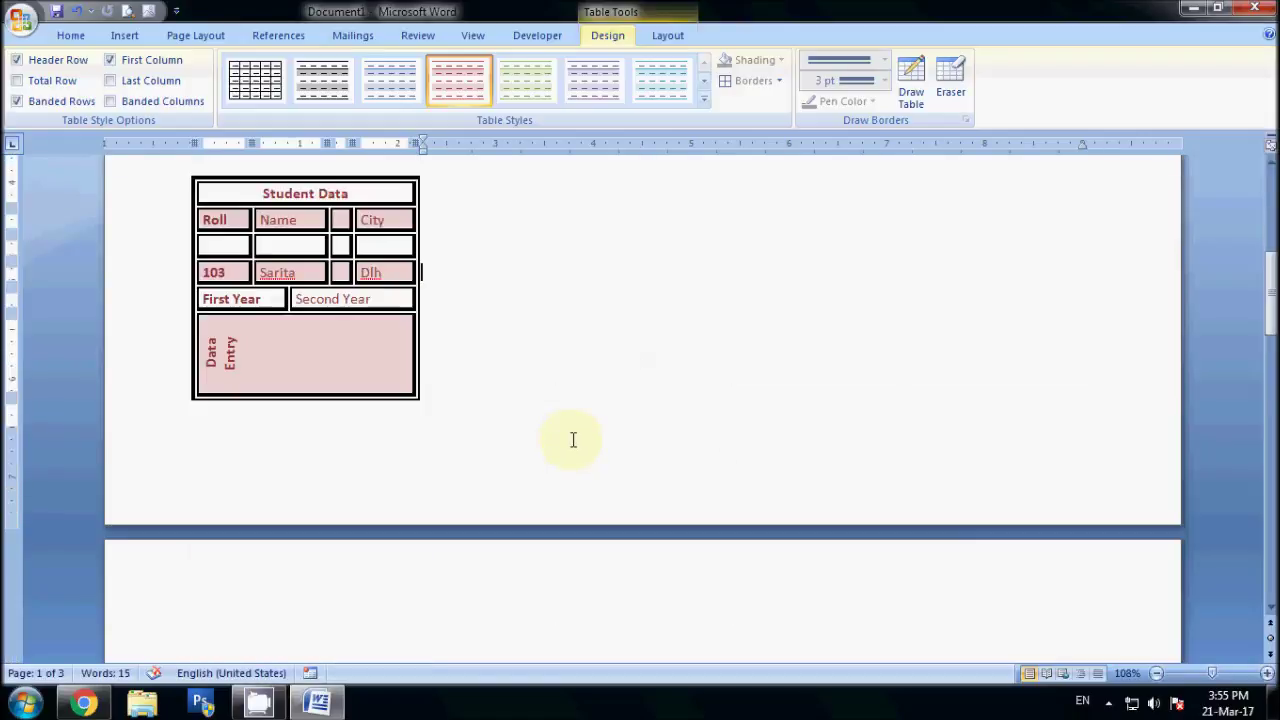
scroll(573, 440, up, 2)
scroll(573, 440, up, 2)
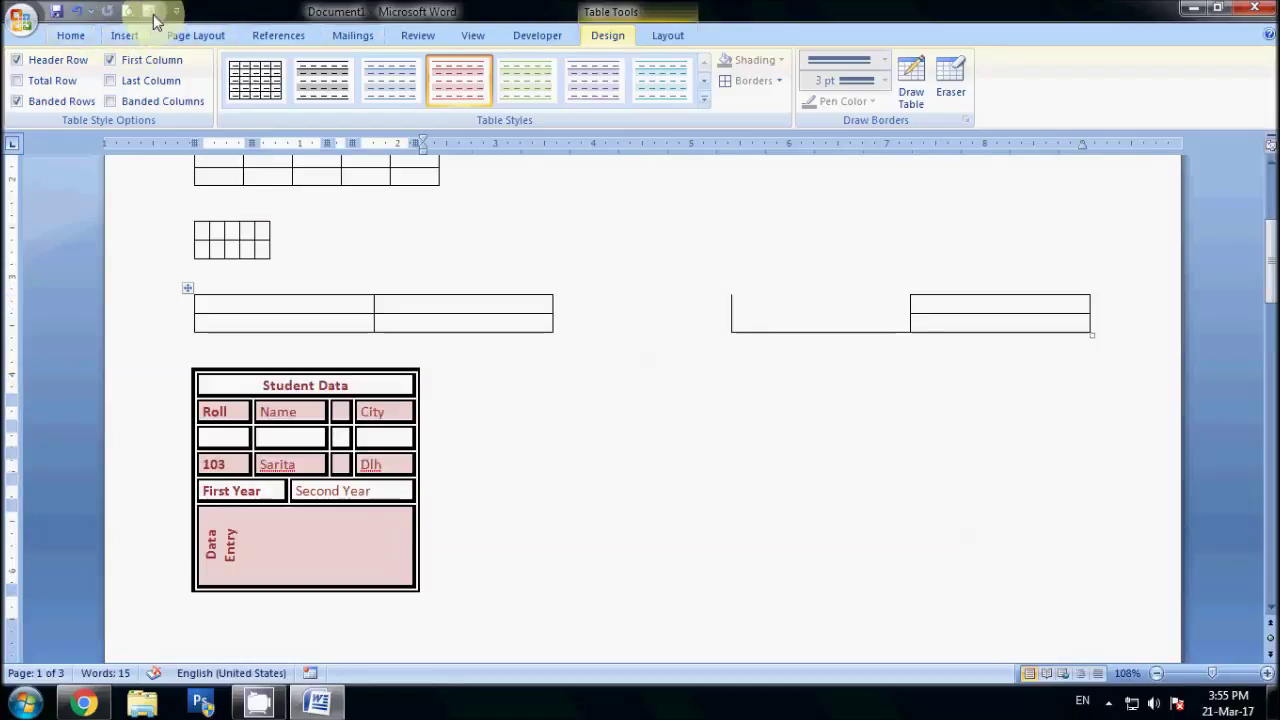
click(58, 36)
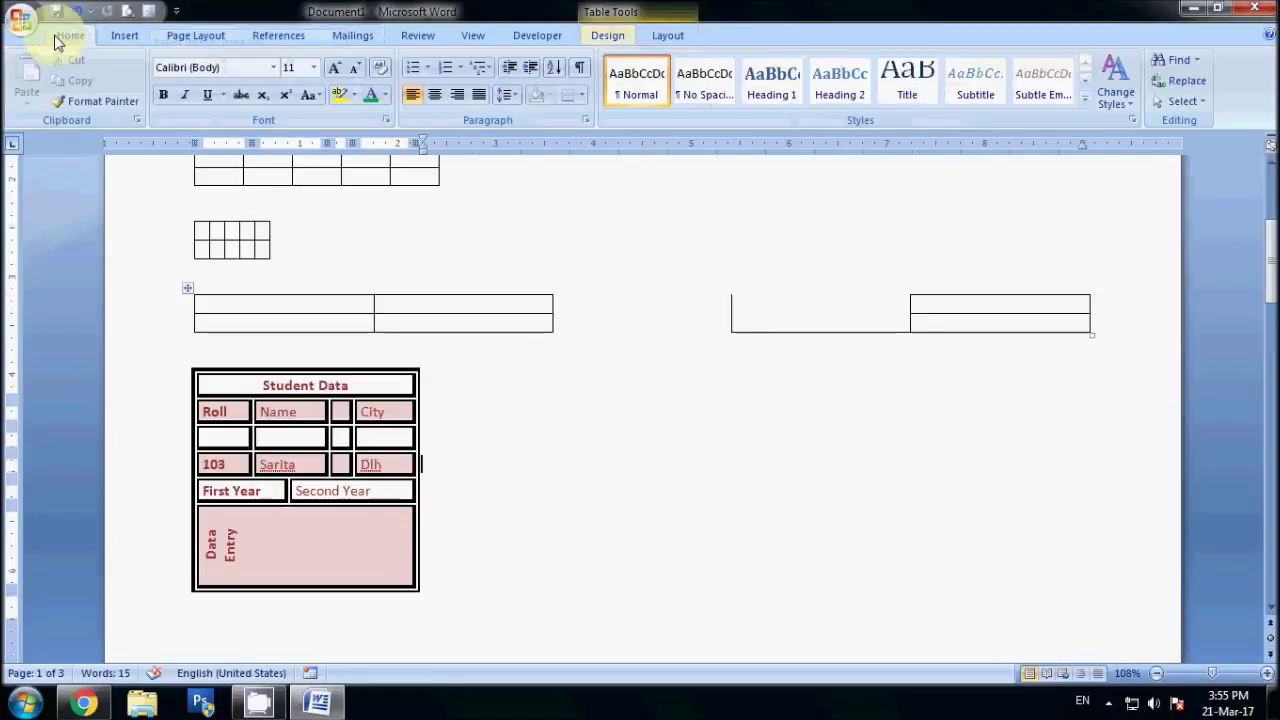
click(126, 36)
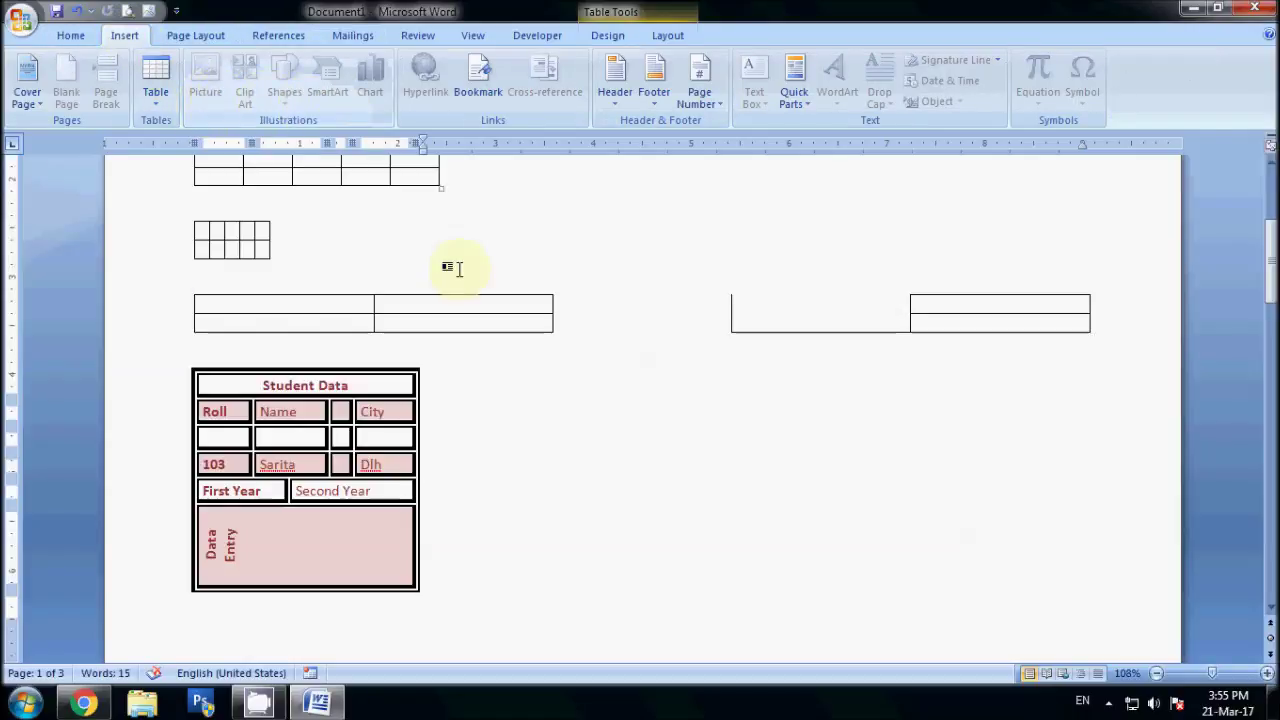
click(514, 485)
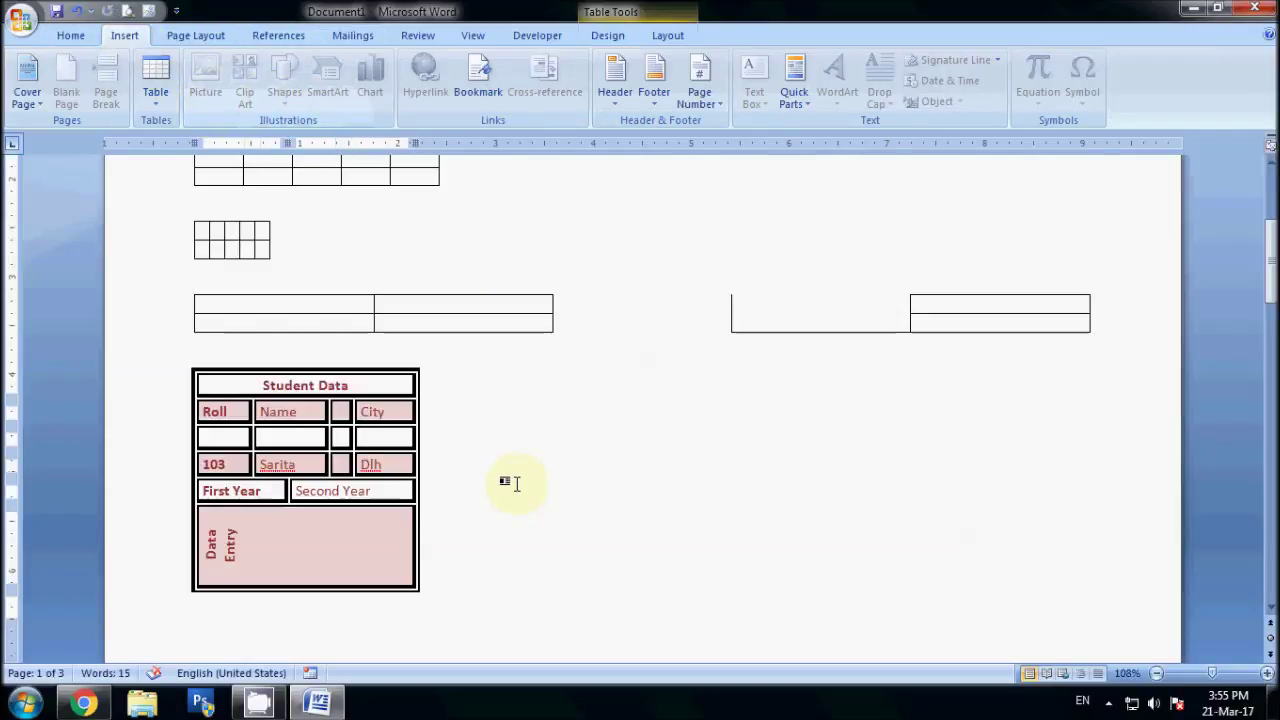